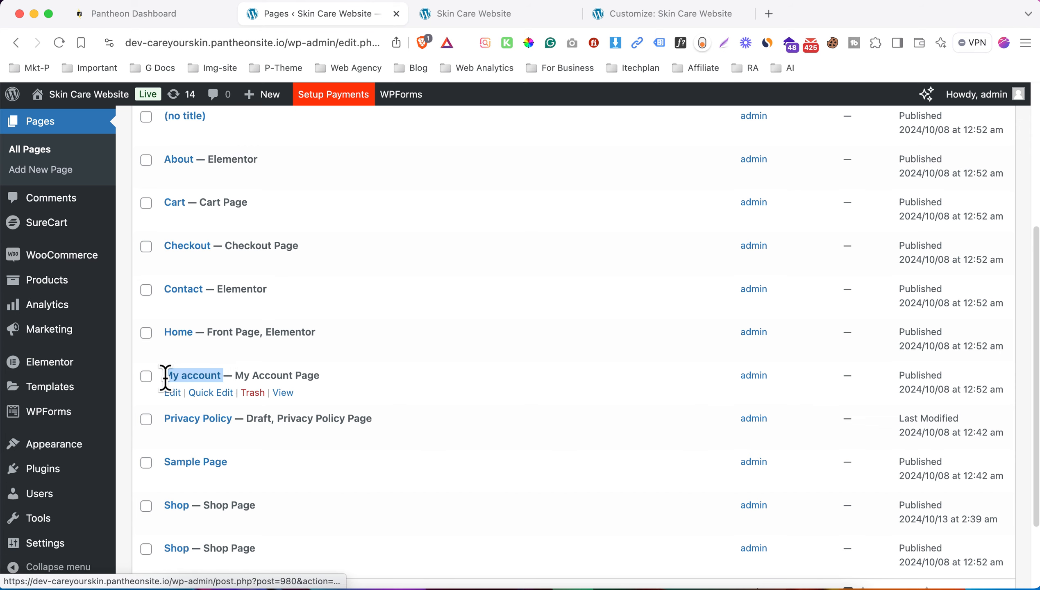
- View the My account page and note its page_id=980 address, then return to Pages
super+click(283, 393)
click(473, 20)
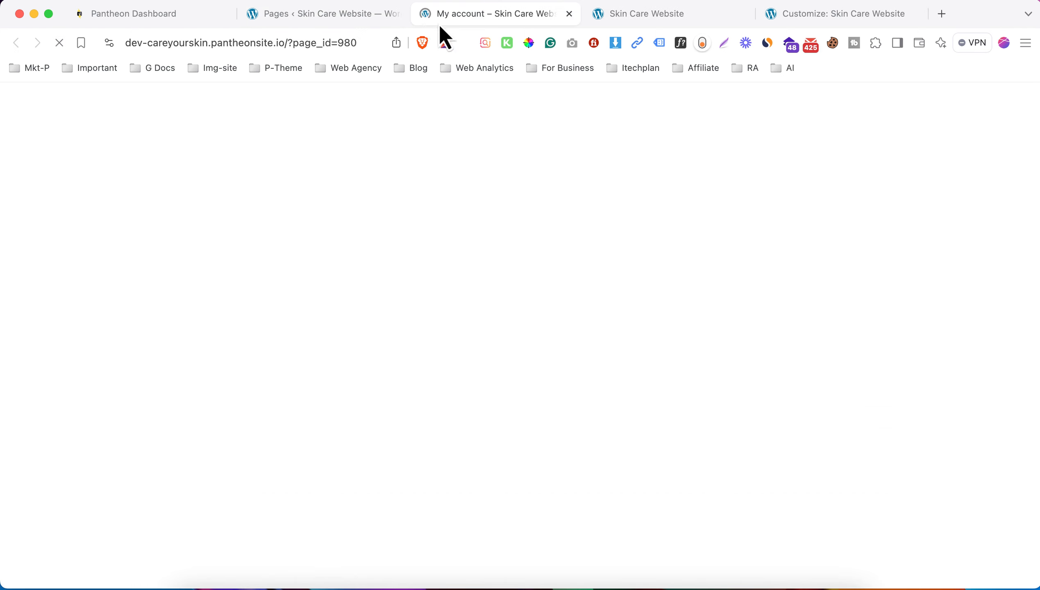
click(309, 41)
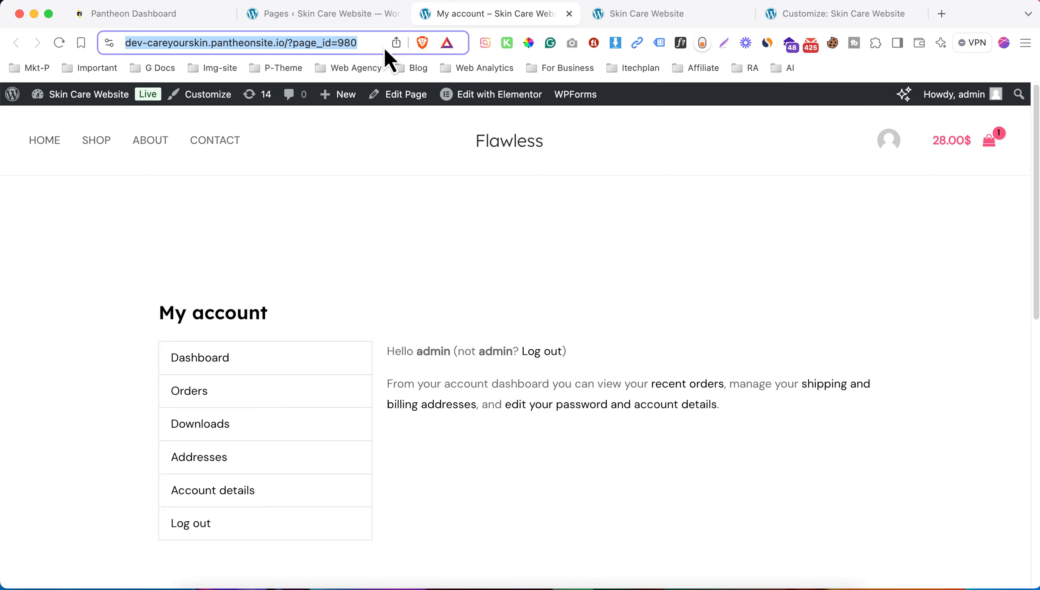
drag(375, 38, 322, 39)
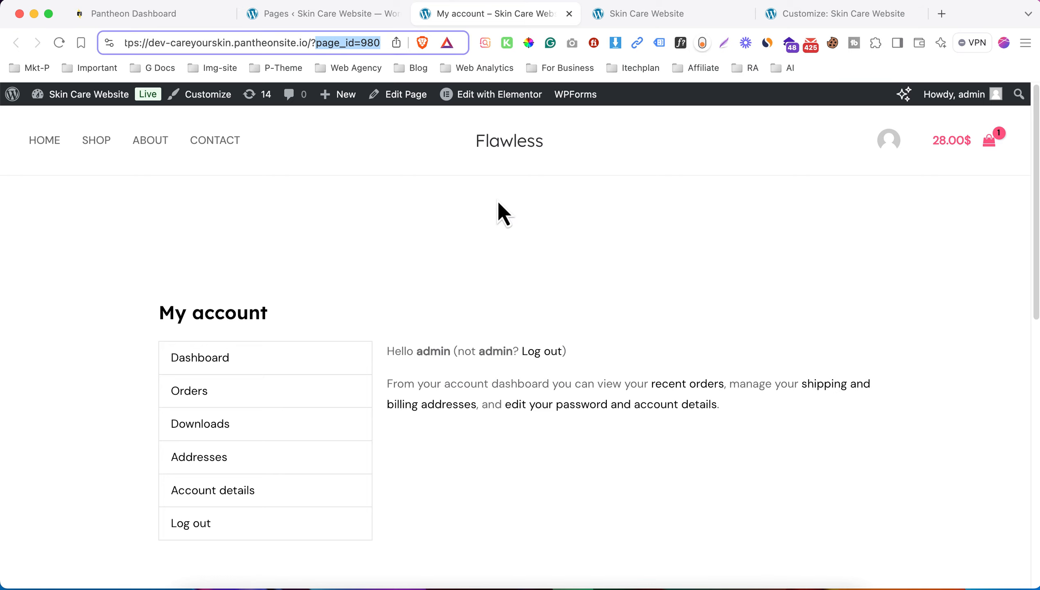
click(357, 15)
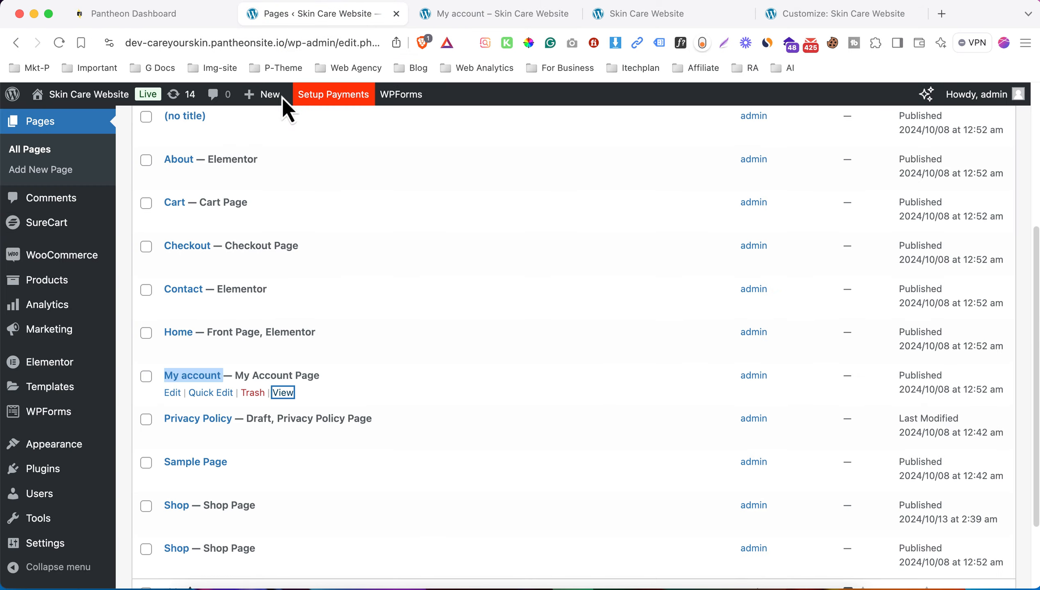
scroll(165, 186, up, 5)
scroll(80, 249, down, 7)
- Switch permalinks to Post name, save, and reload the My account page
click(152, 524)
click(253, 454)
scroll(372, 371, down, 10)
click(166, 524)
click(495, 14)
key(super+r)
- Copy the /my-account/ address and paste it into the header Account URL field
click(341, 45)
right_click(333, 41)
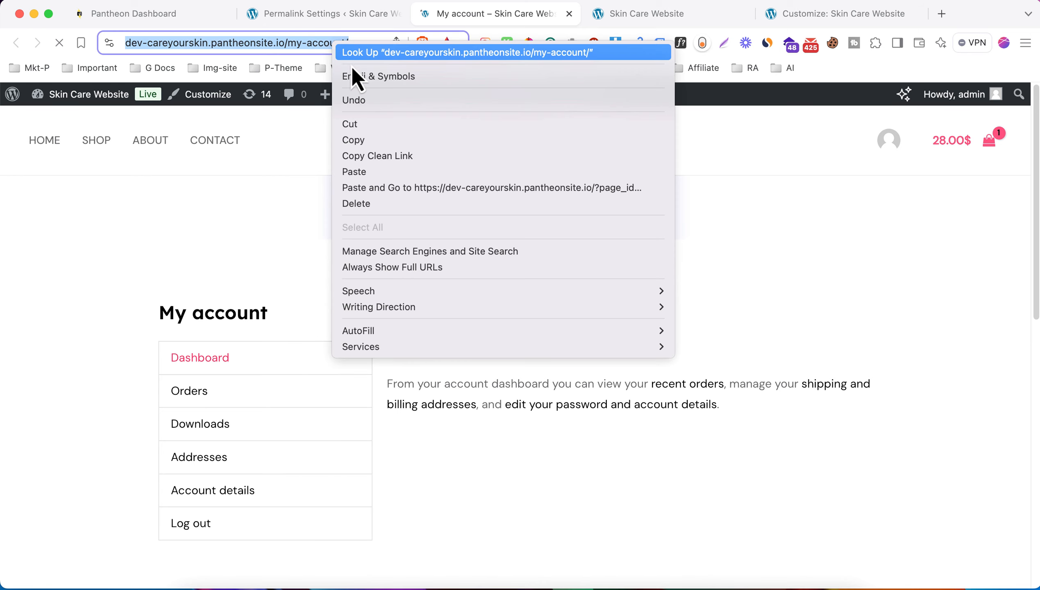
click(375, 140)
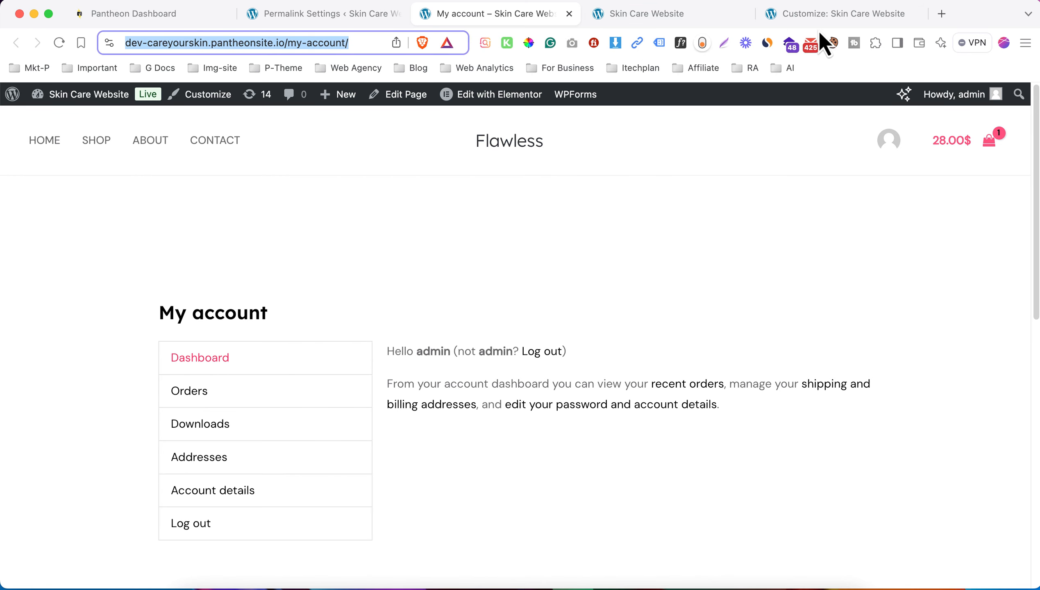
click(838, 14)
triple_click(67, 402)
key(super+v)
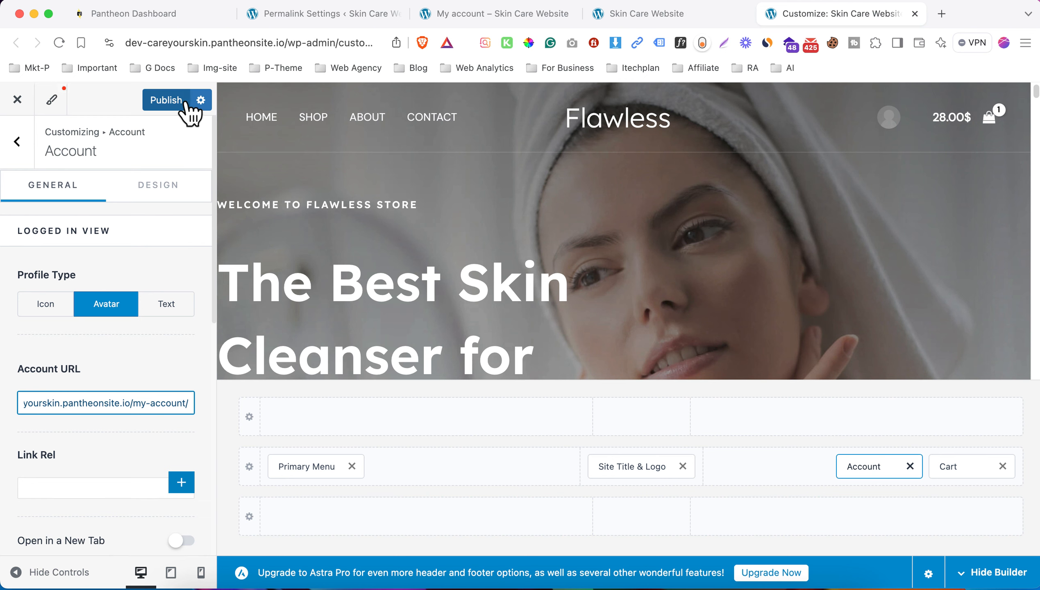
- Publish the account link and set the resized Beauty logo as the transparent-header logo
click(184, 104)
click(572, 114)
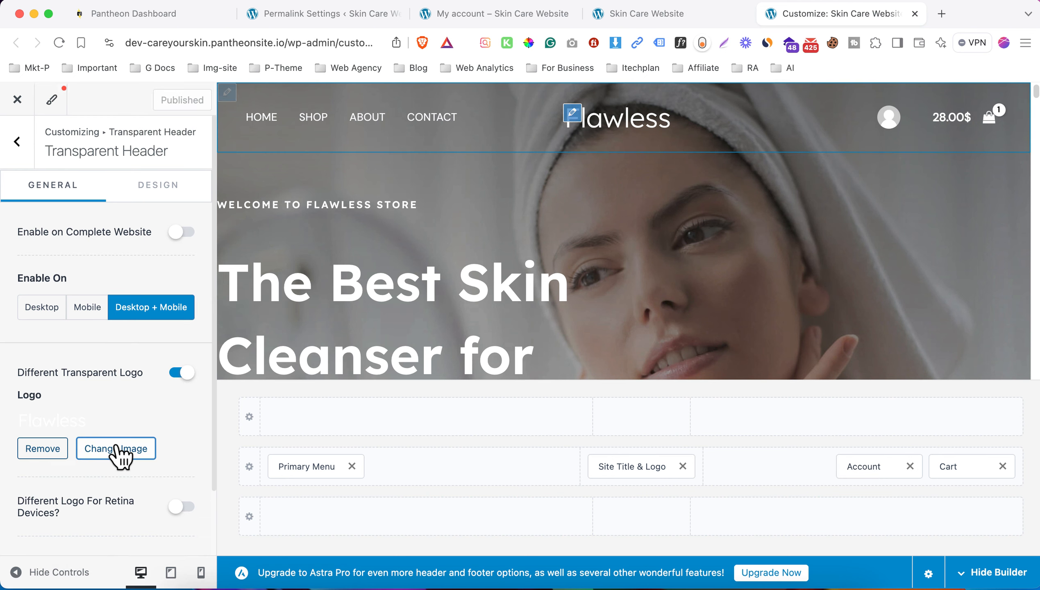
click(132, 408)
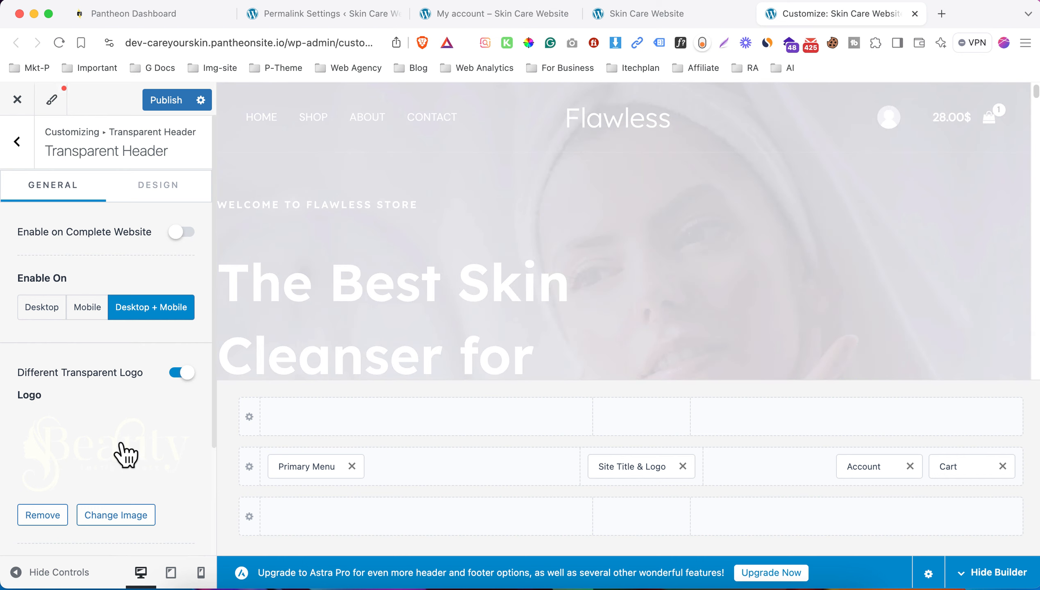
scroll(122, 443, down, 1)
scroll(125, 453, down, 5)
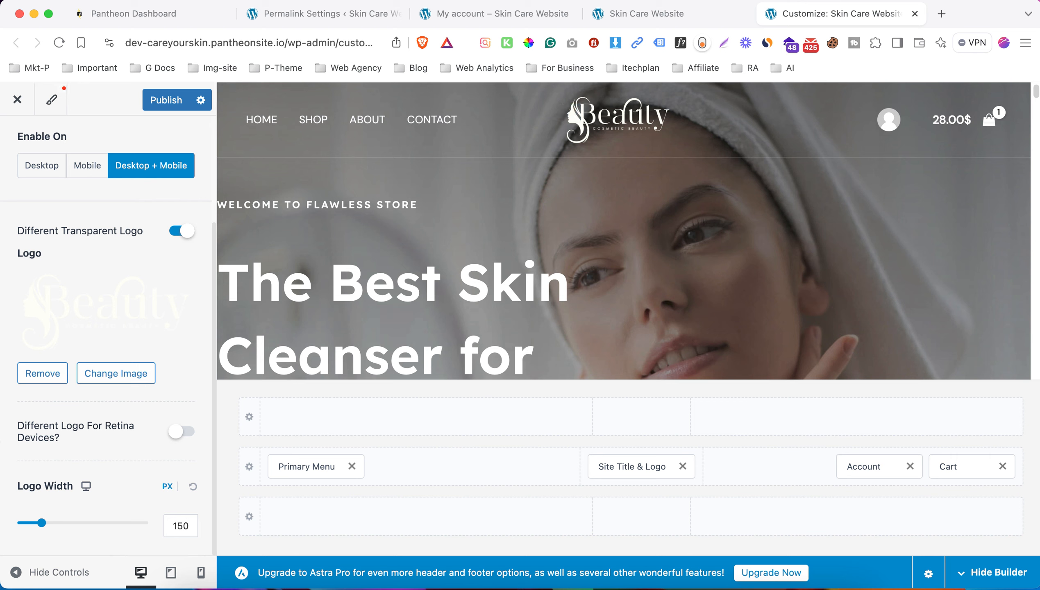
drag(46, 534, 44, 535)
- Go to Appearance > Menus in the admin tab
click(326, 13)
mouse_move(54, 275)
click(236, 357)
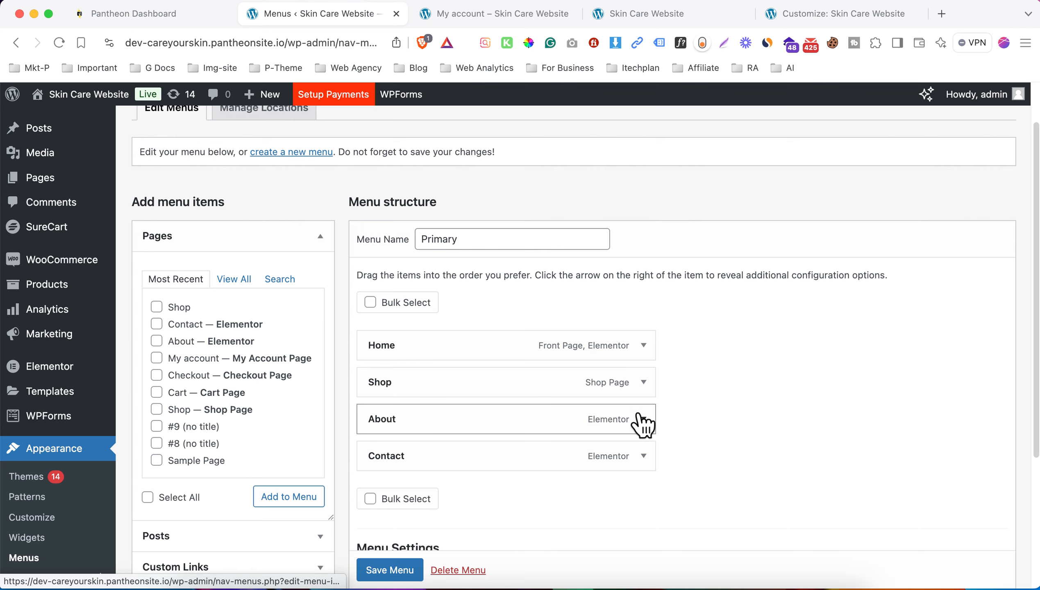
- Remove the About item from the Primary menu and save it
scroll(643, 425, down, 5)
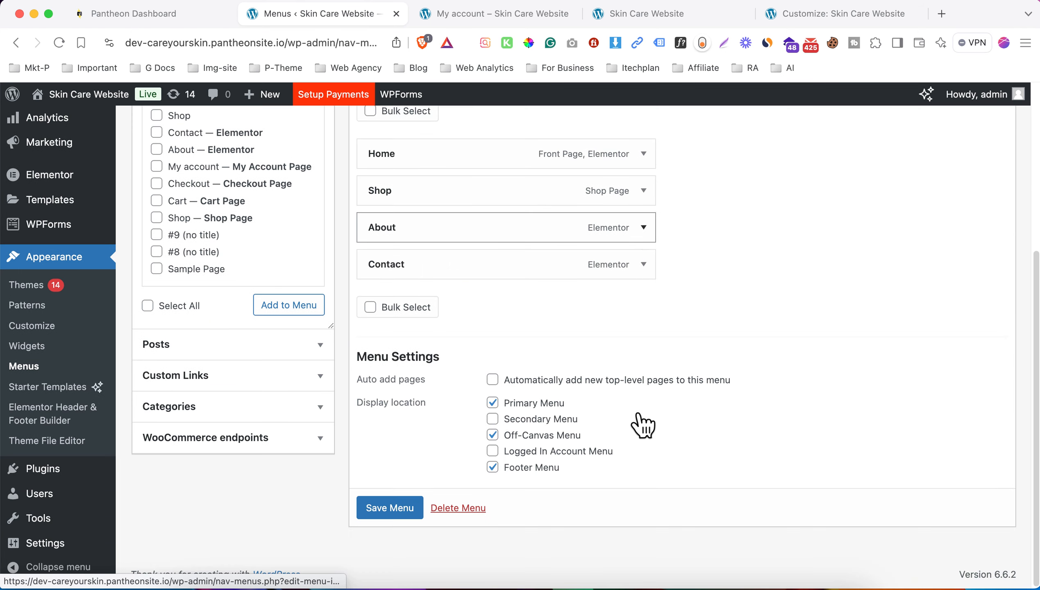
click(643, 230)
click(387, 403)
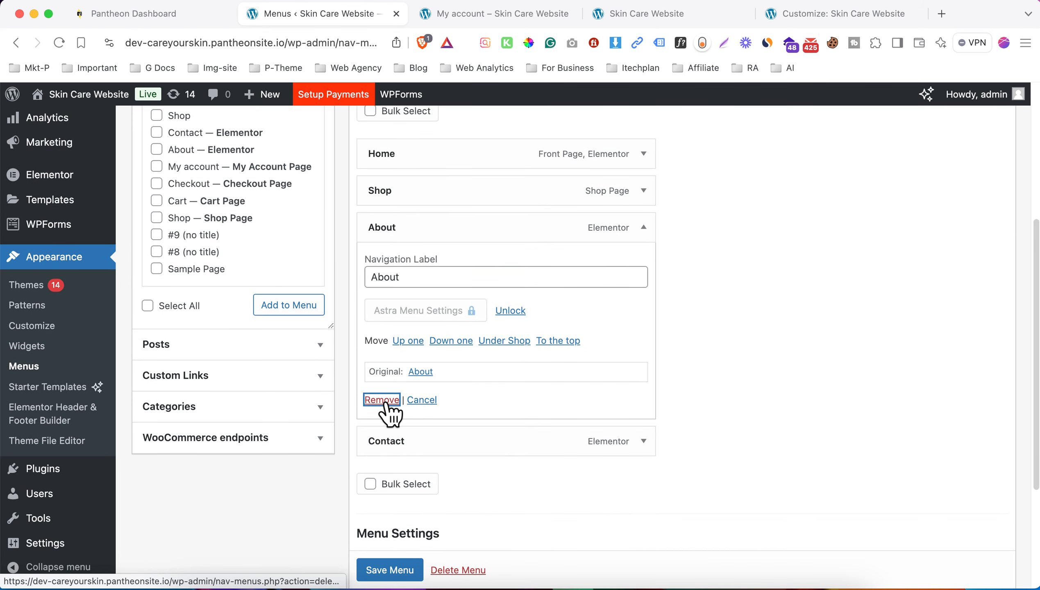
click(390, 472)
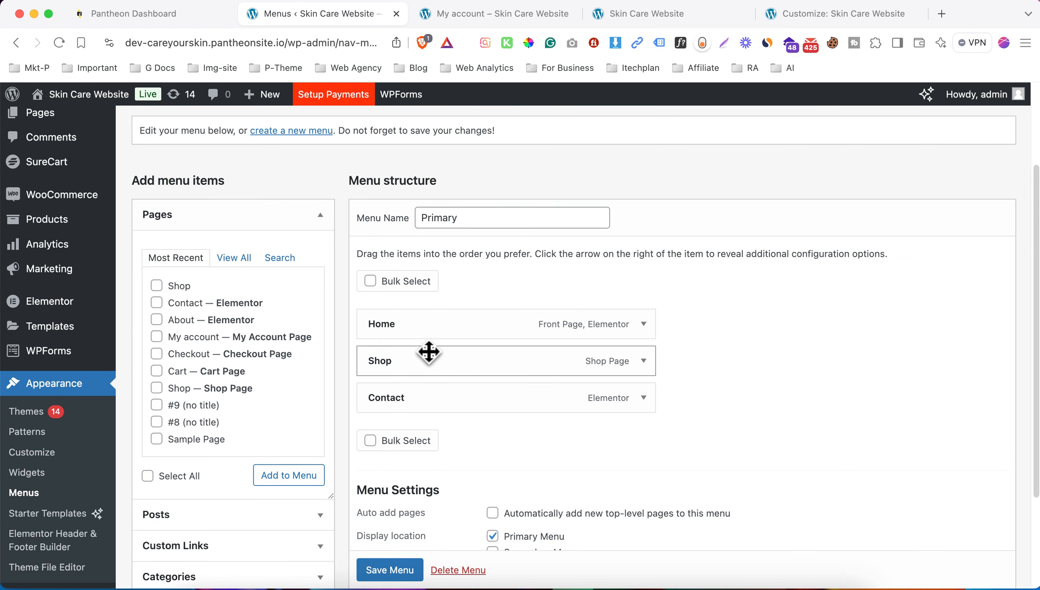
- Add My account between Shop and Contact, save the menu, and reload the live site
scroll(413, 254, down, 2)
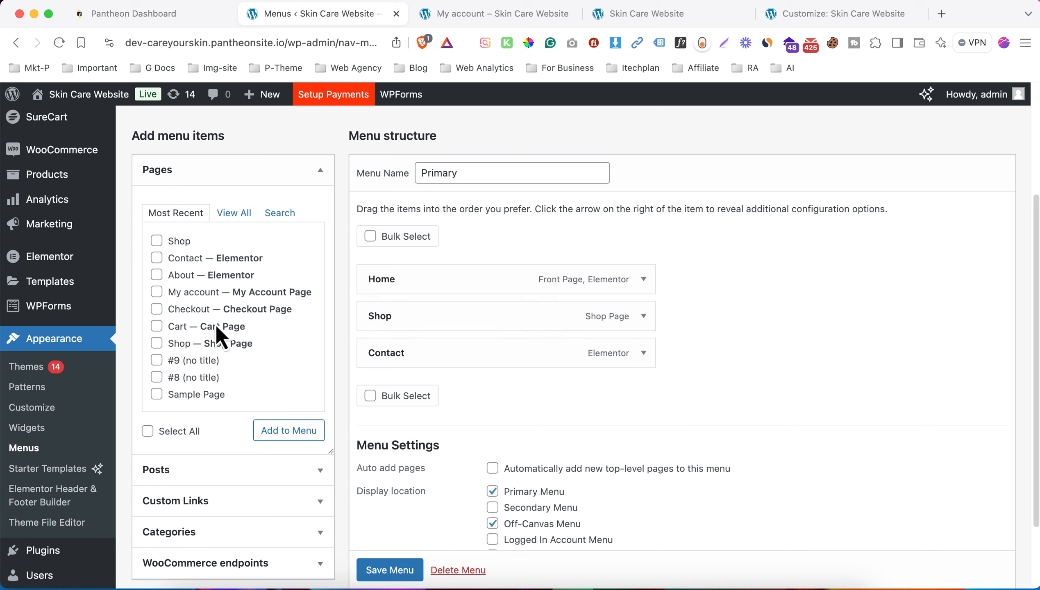
click(199, 292)
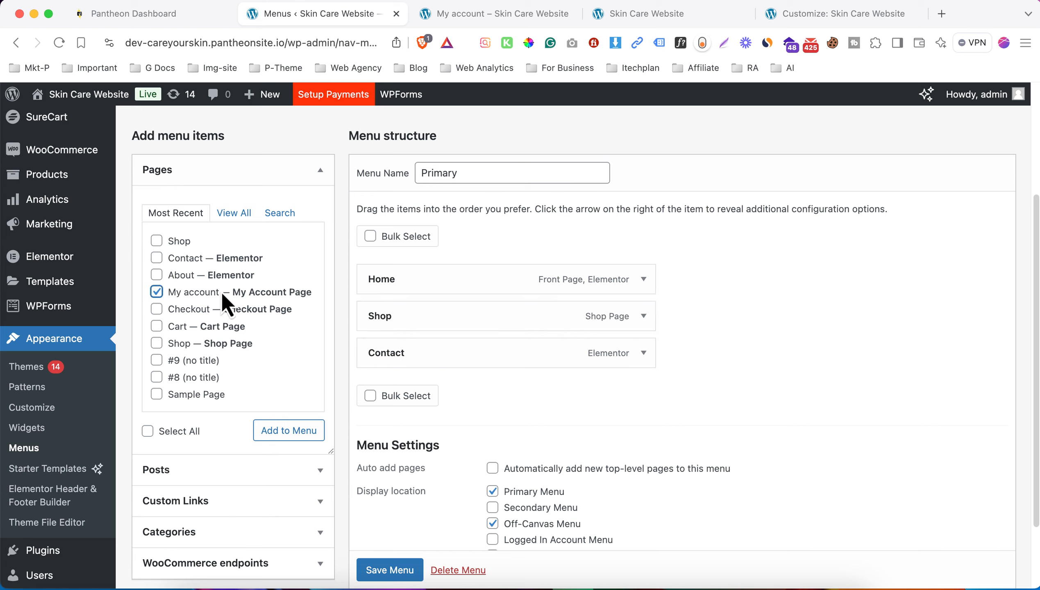
click(293, 438)
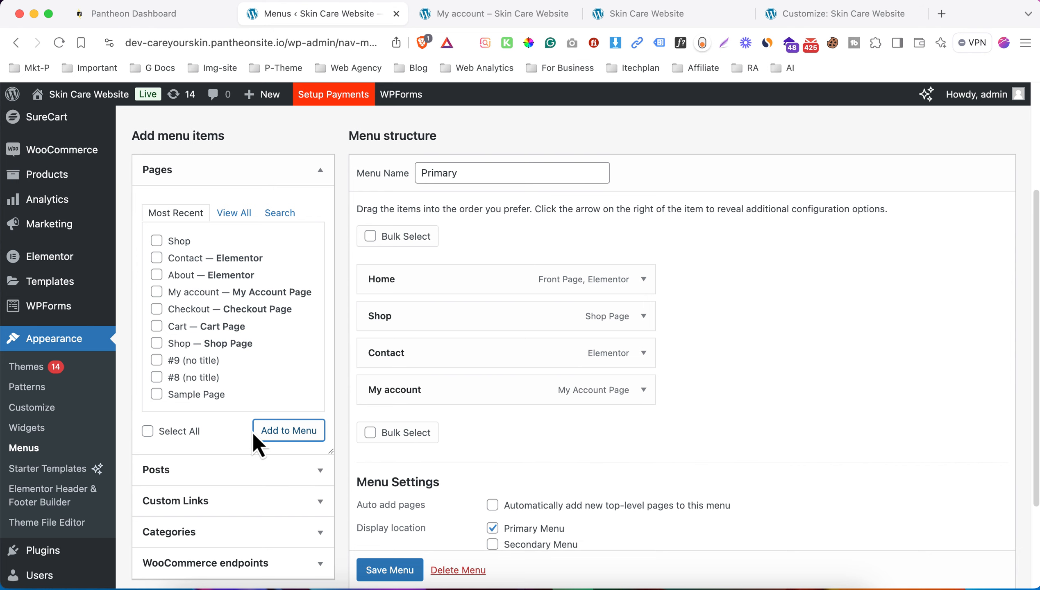
drag(473, 392, 477, 348)
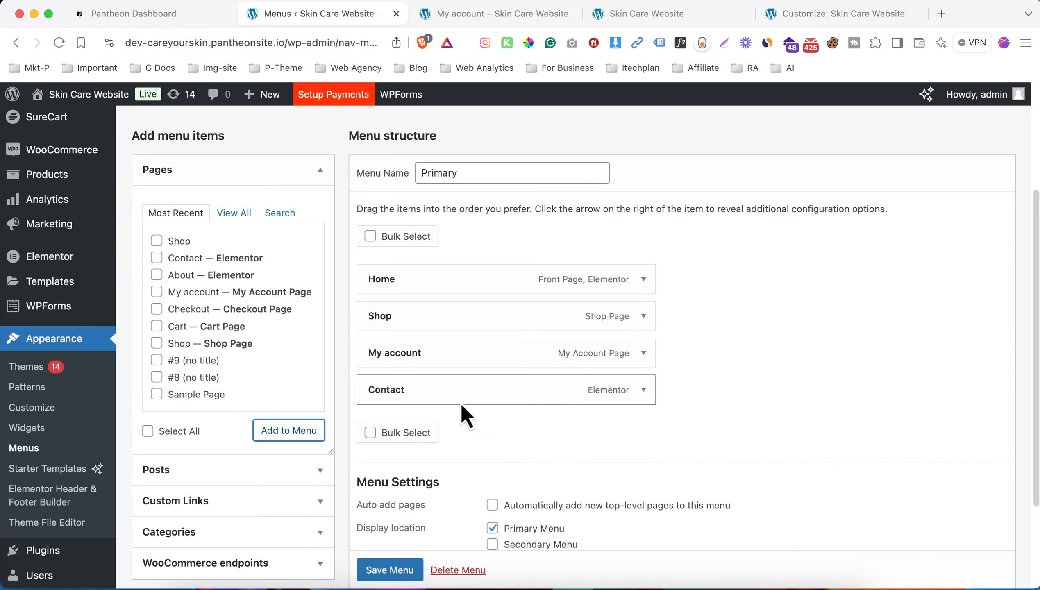
click(388, 570)
scroll(495, 495, down, 2)
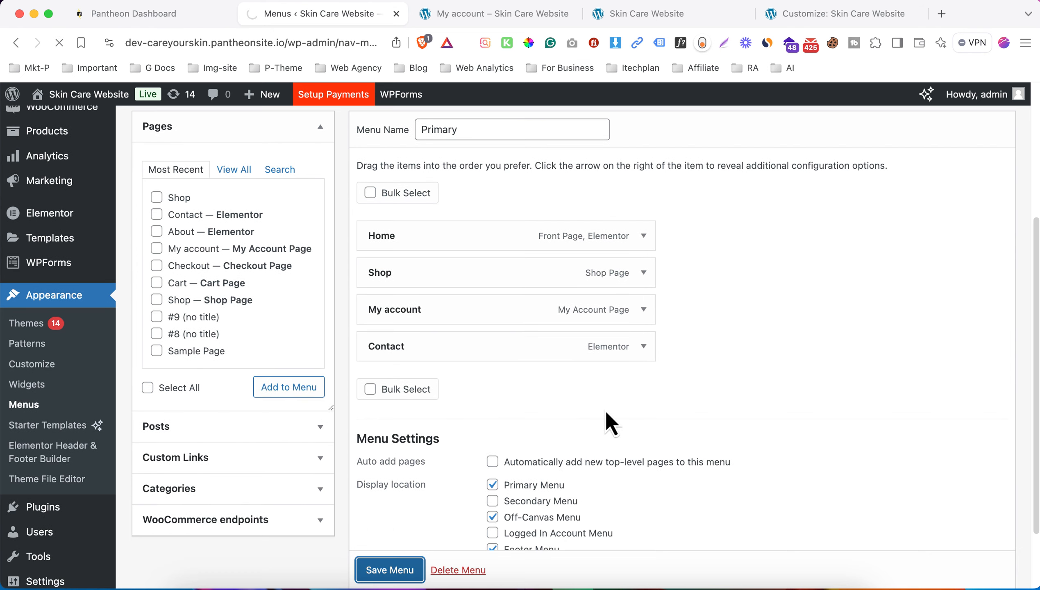
key(super+4)
key(super+r)
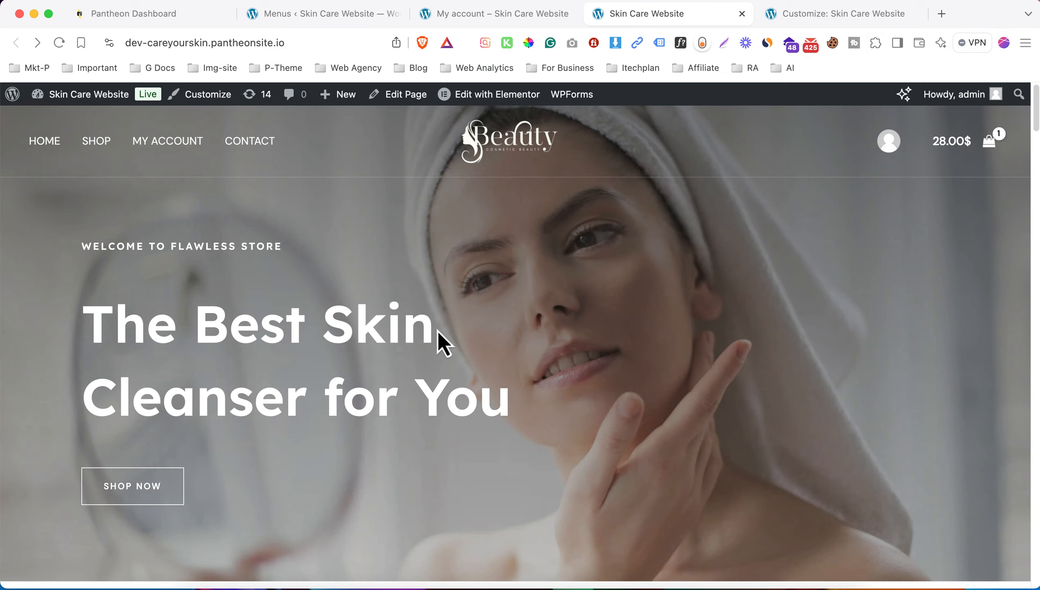
- Check the header's MY ACCOUNT item and open Edit with Elementor in a new tab
scroll(228, 299, down, 6)
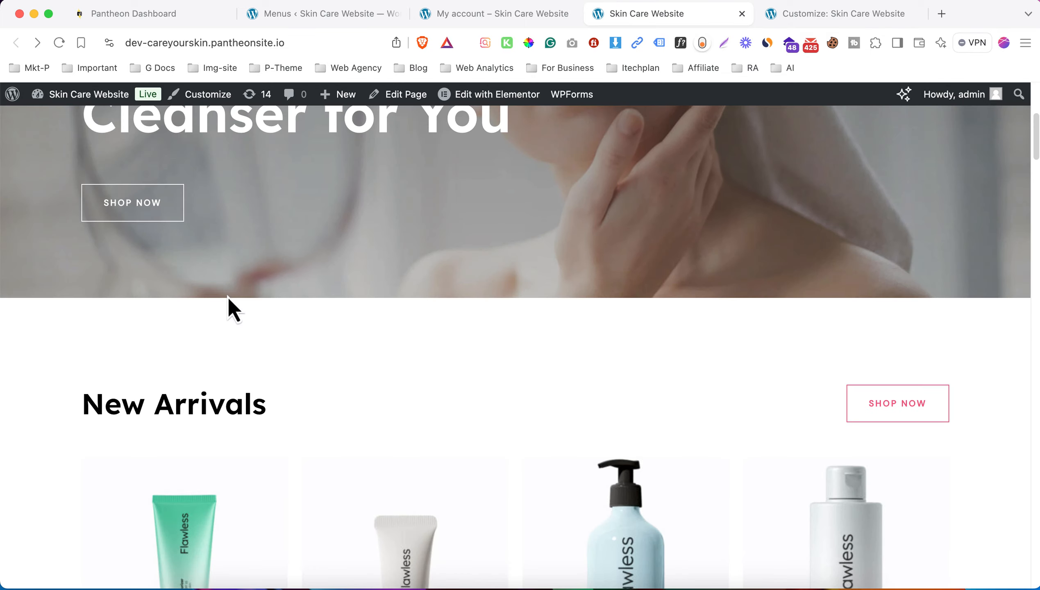
click(161, 209)
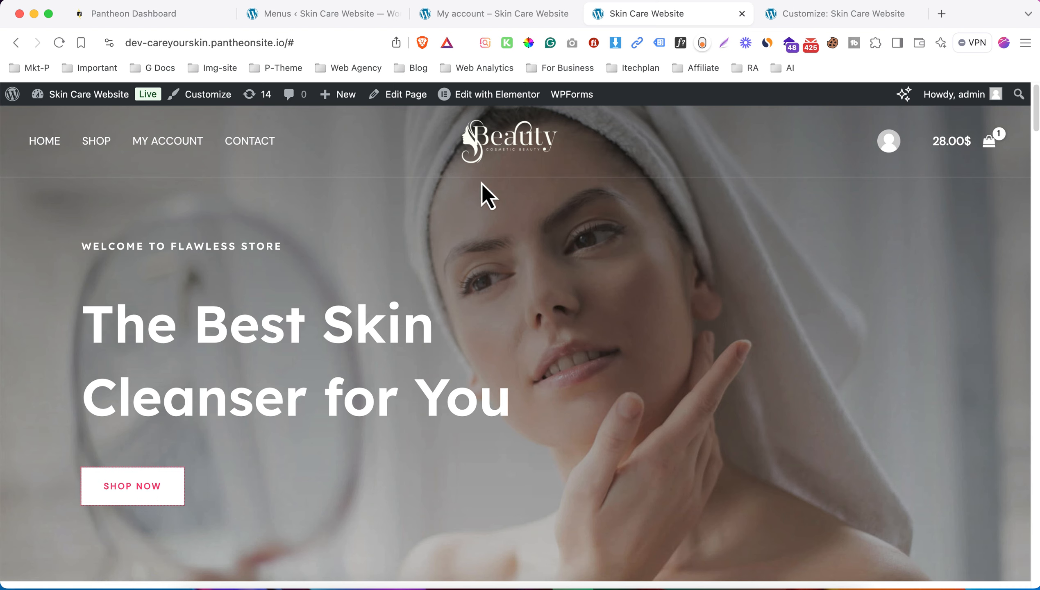
right_click(478, 97)
click(521, 102)
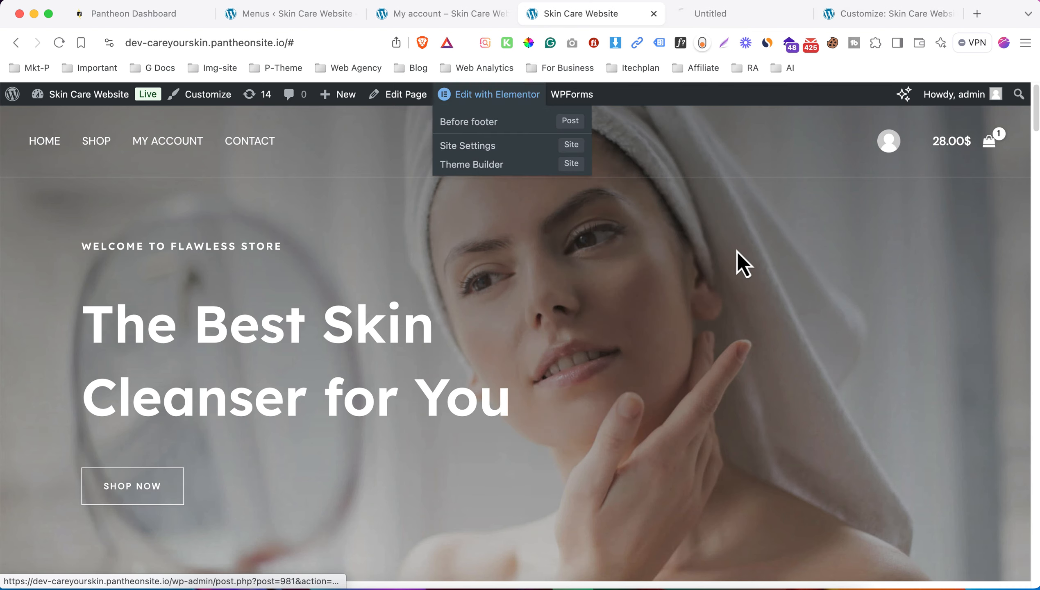
scroll(524, 226, down, 2)
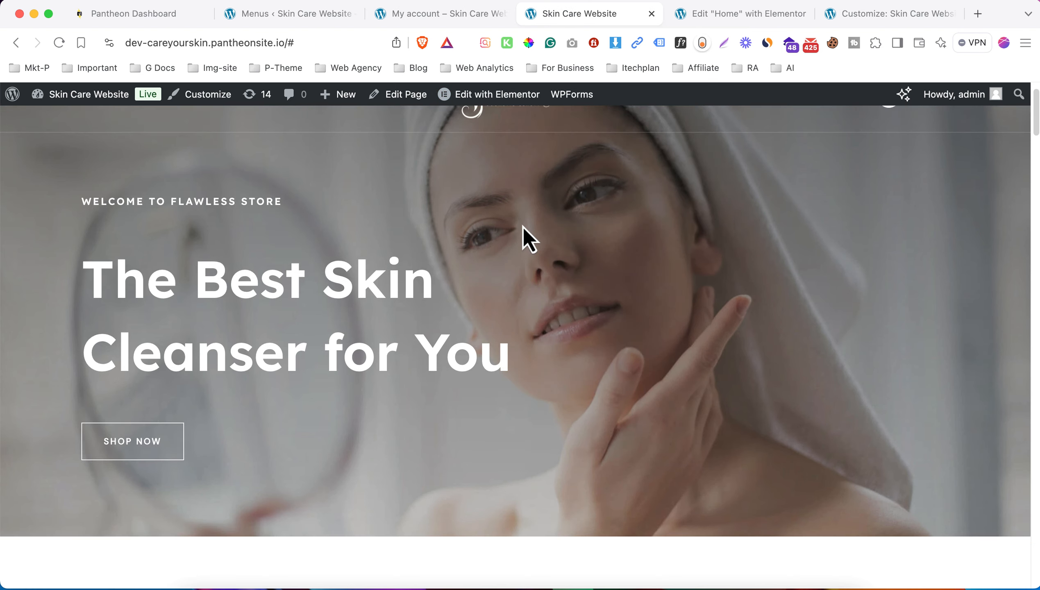
- Switch to the Edit "Home" with Elementor tab and read the upgrade banner text
click(733, 15)
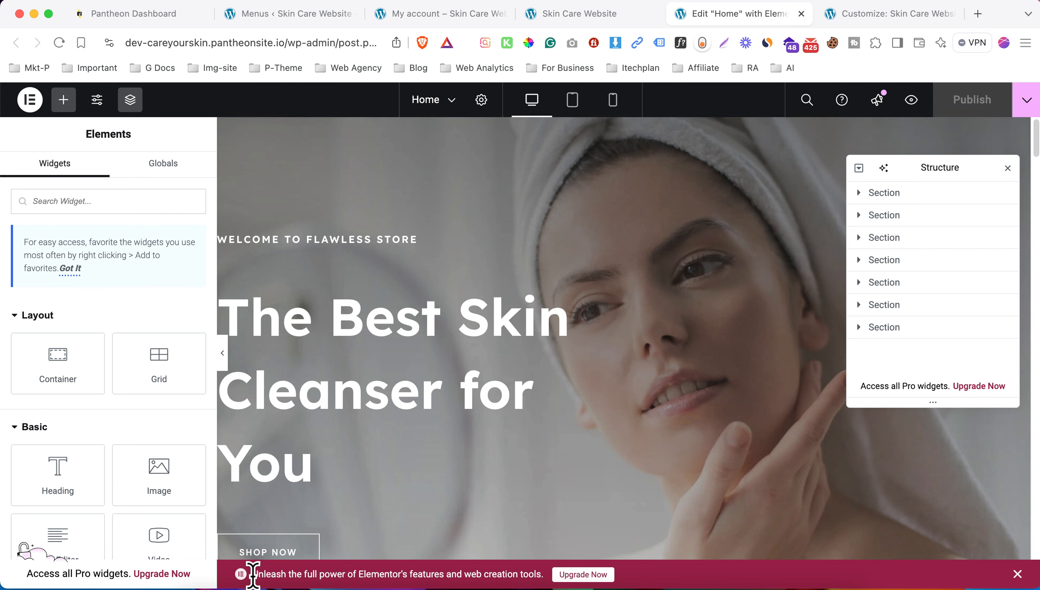
triple_click(293, 586)
drag(365, 586, 528, 576)
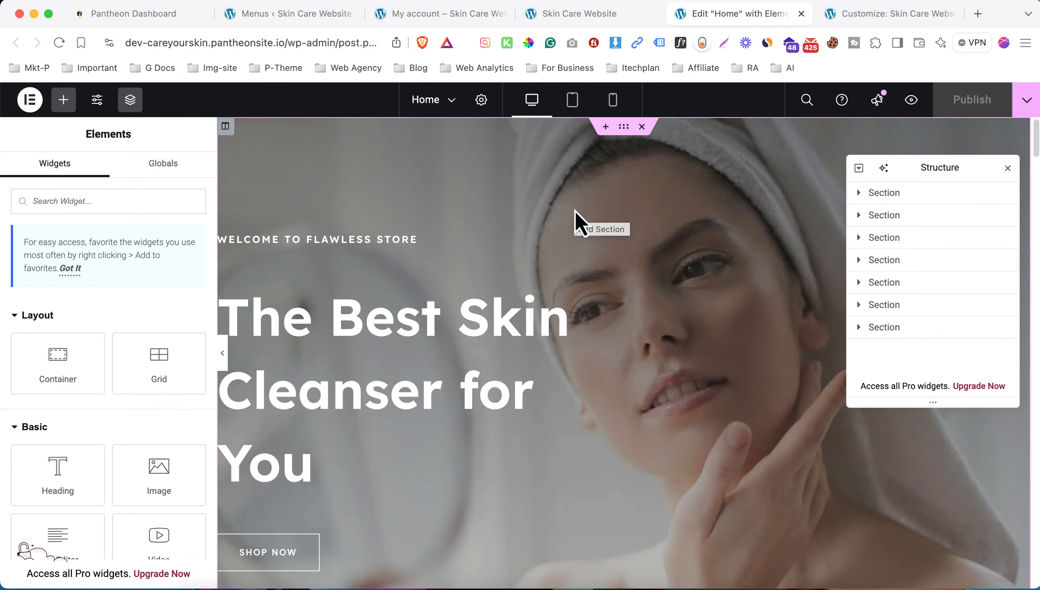
key(super+t)
- Browse elementor.com to the Page Builder Pro Plugin pricing plans, then return to the Home editor
text(element)
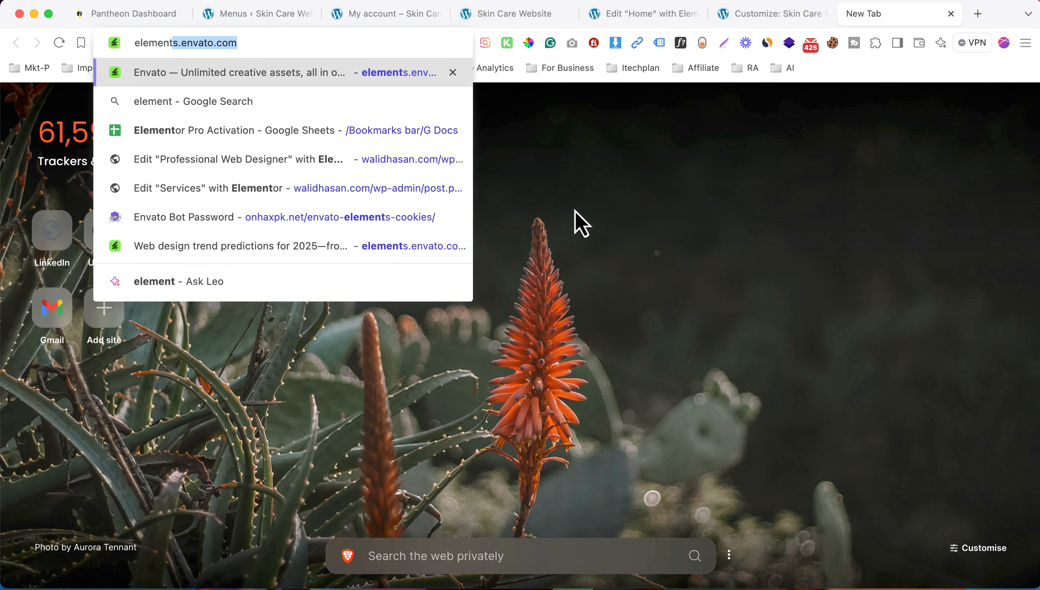
text(or.com)
key(Return)
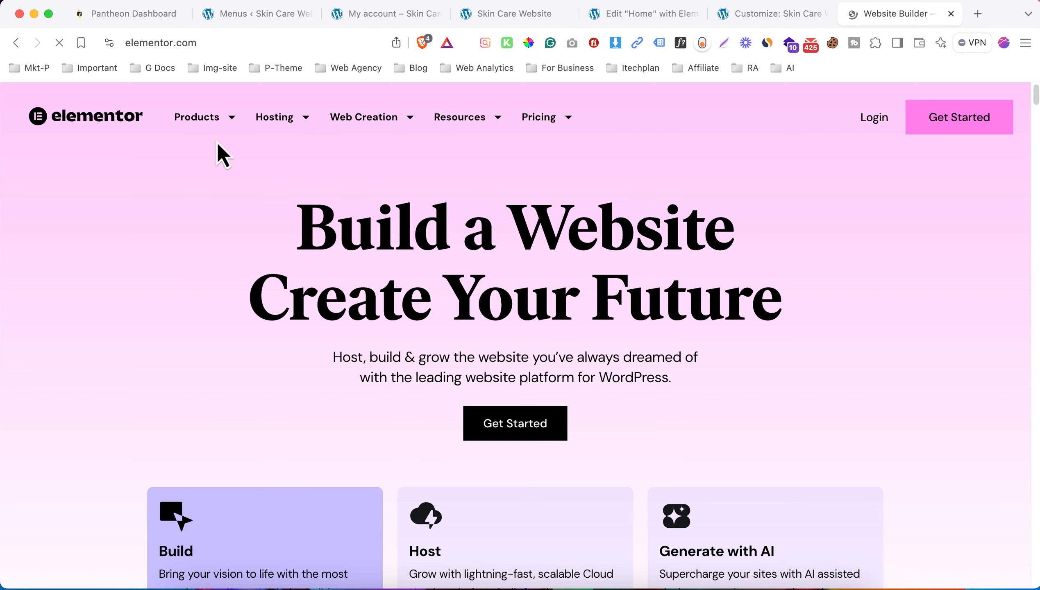
click(206, 120)
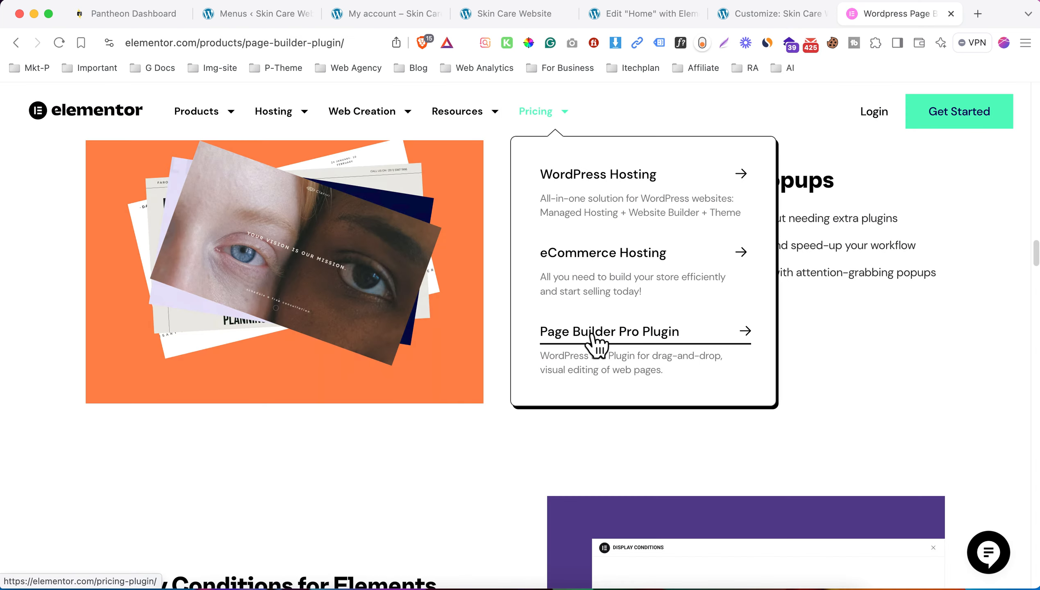
click(667, 343)
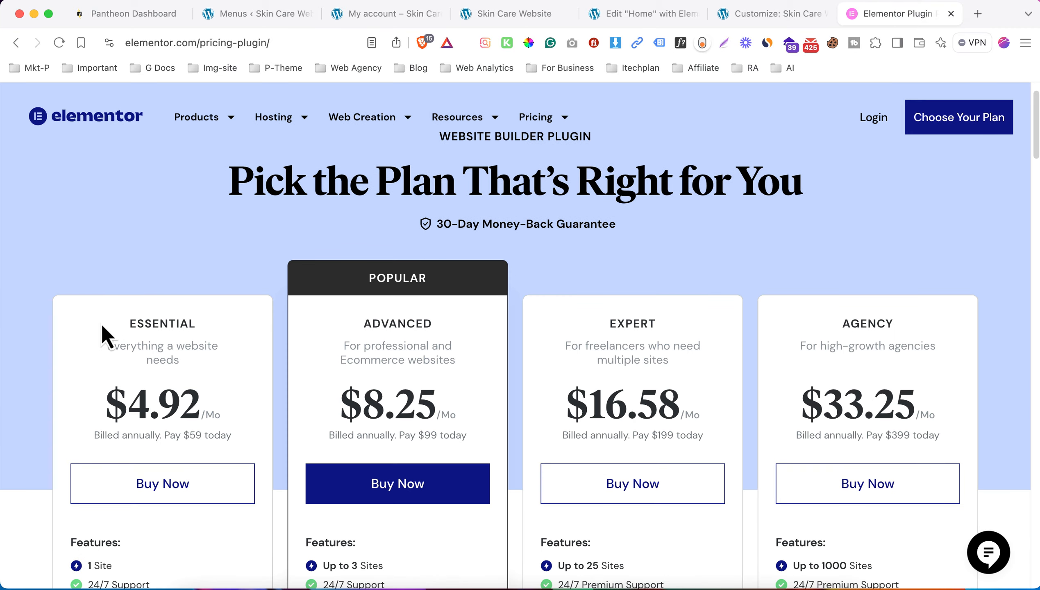
drag(102, 326, 199, 397)
scroll(242, 402, down, 1)
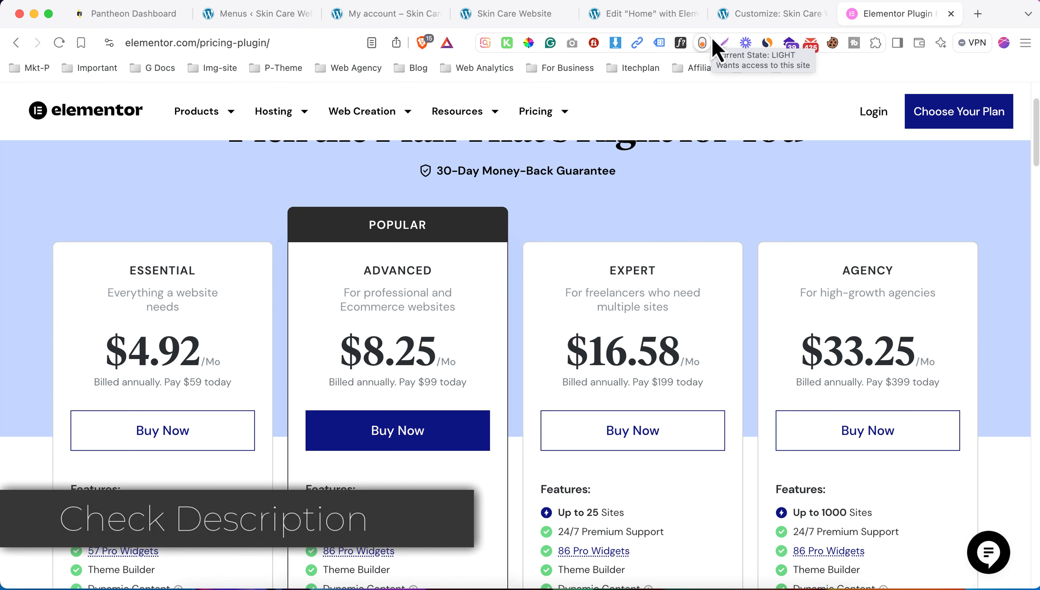
click(639, 16)
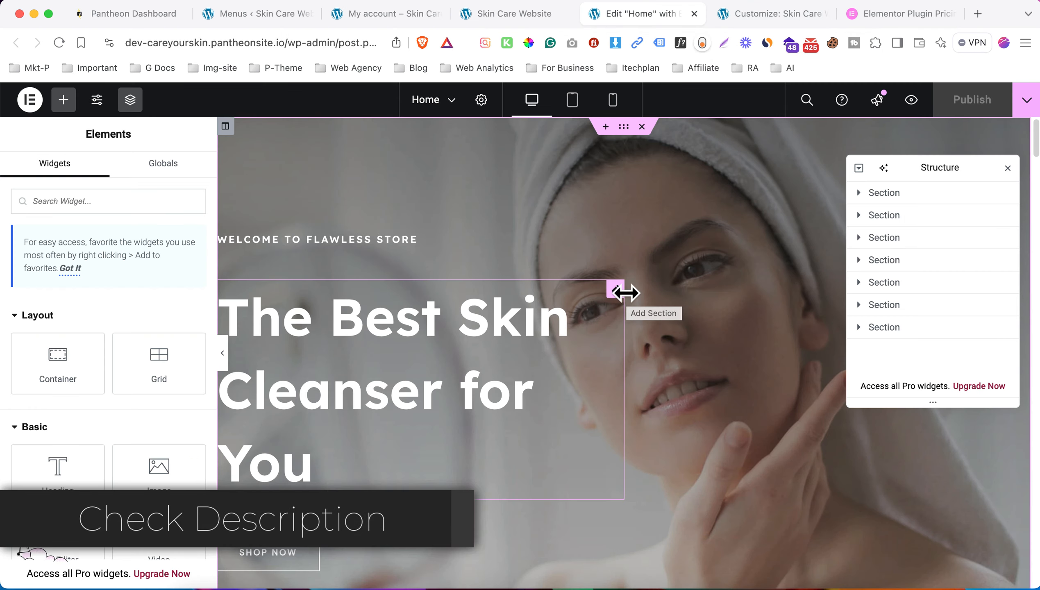
- Set the smiling-woman photo from the Media Library as the hero section background
click(624, 127)
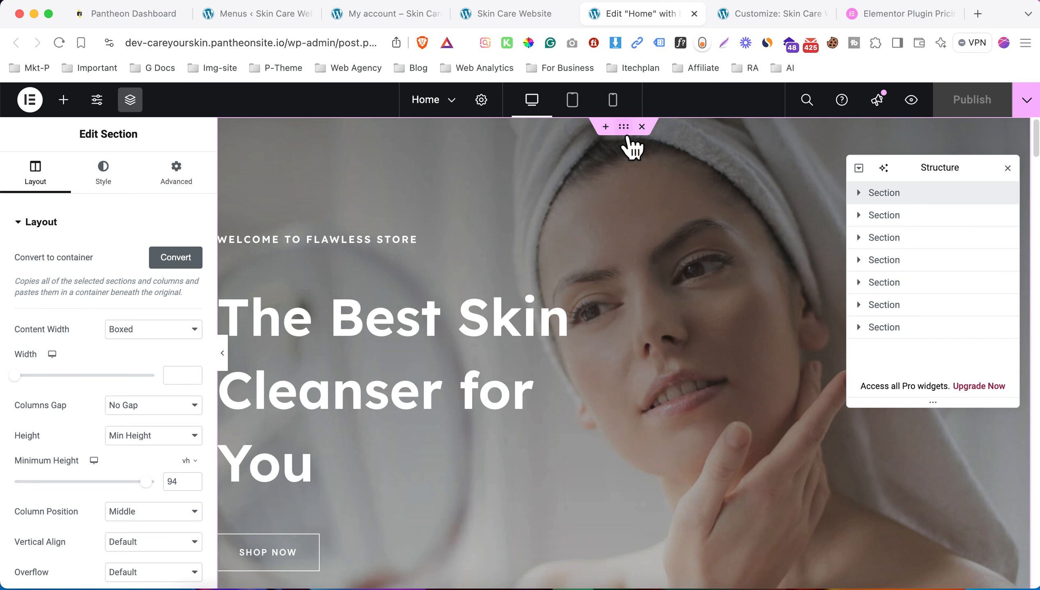
click(89, 188)
click(108, 395)
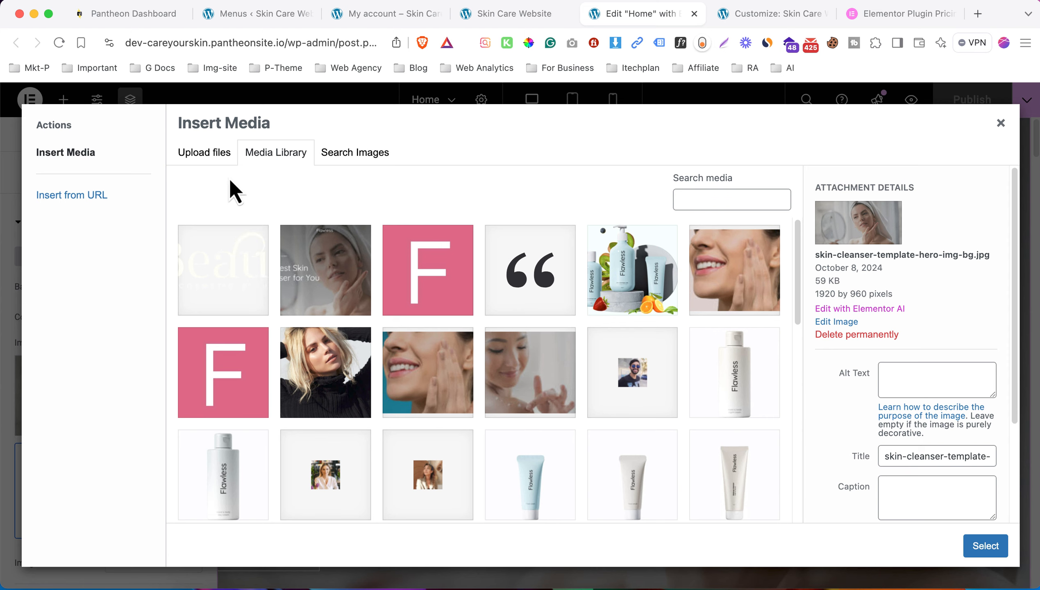
click(201, 159)
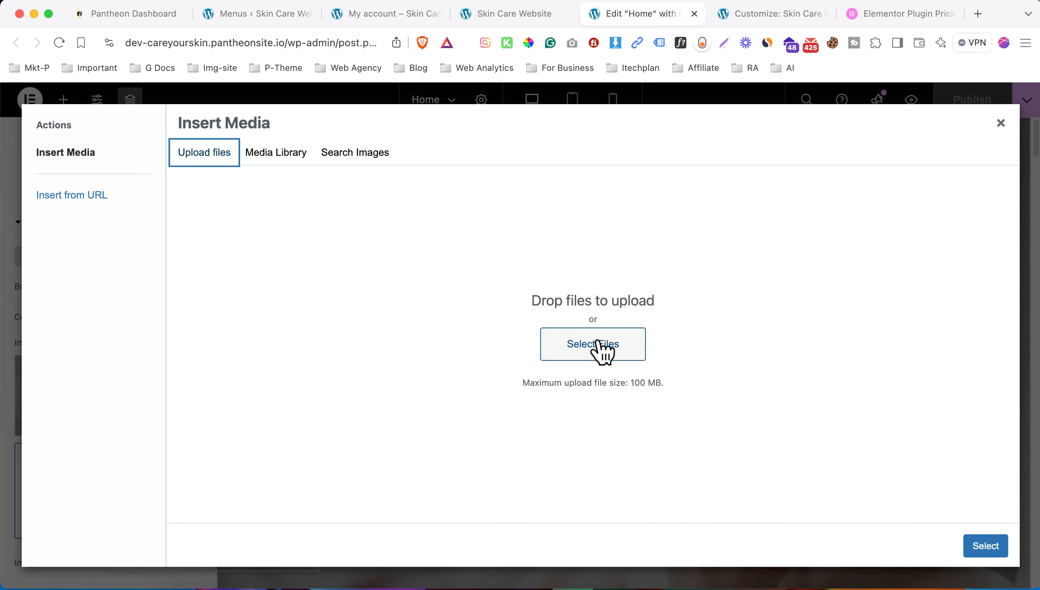
click(462, 376)
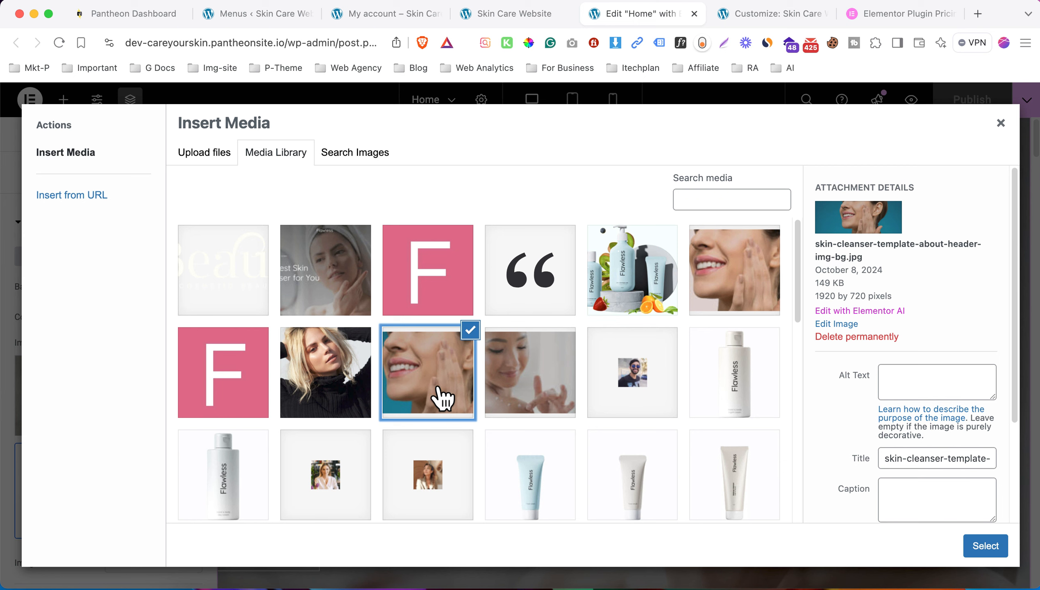
click(985, 545)
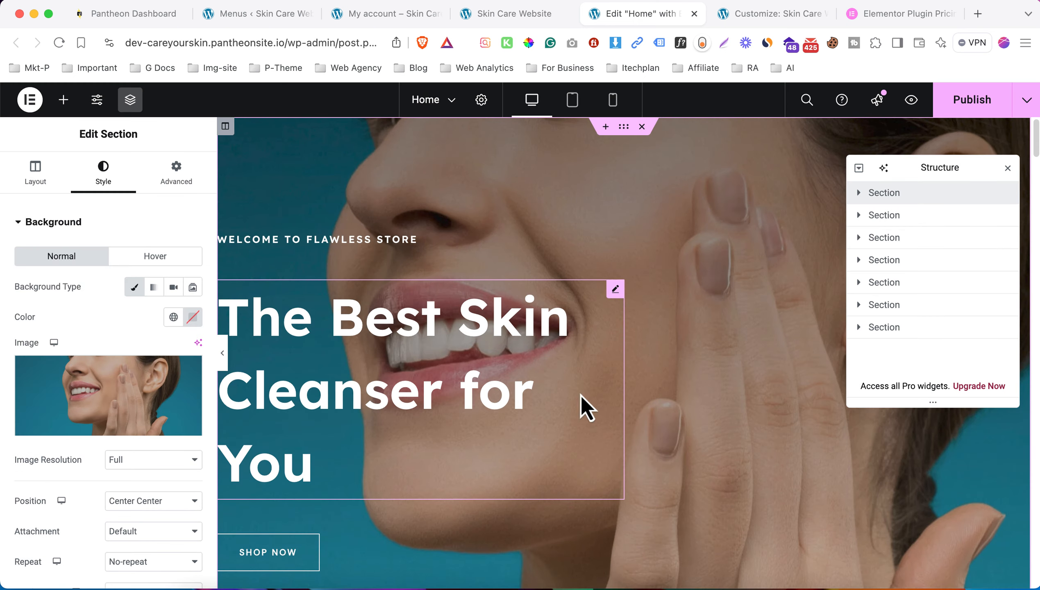
- Set the background position to Center Left and the attachment to Scroll
scroll(108, 479, down, 2)
click(153, 448)
click(140, 466)
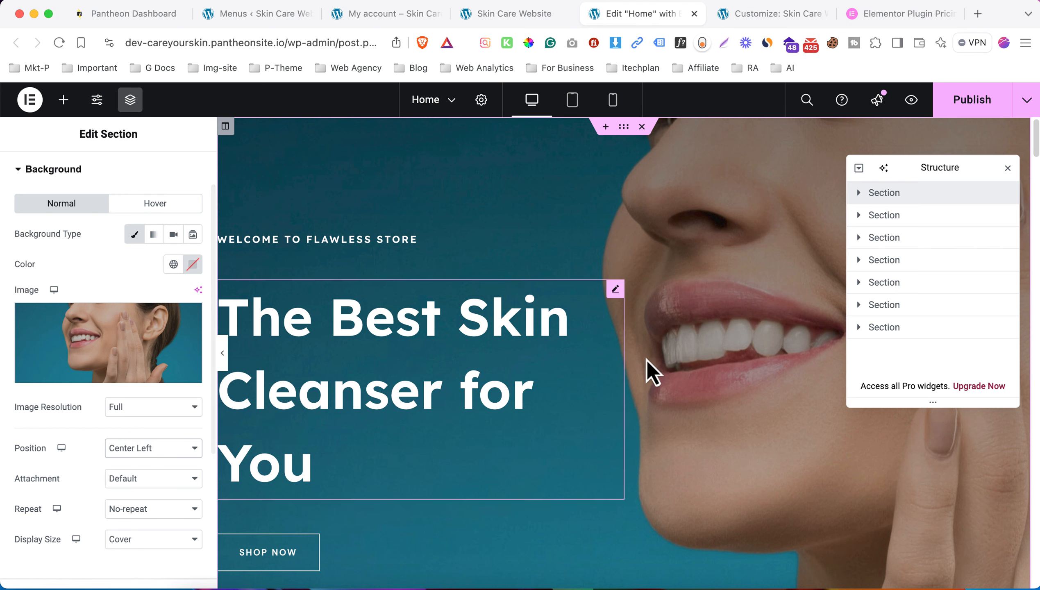
scroll(723, 313, down, 2)
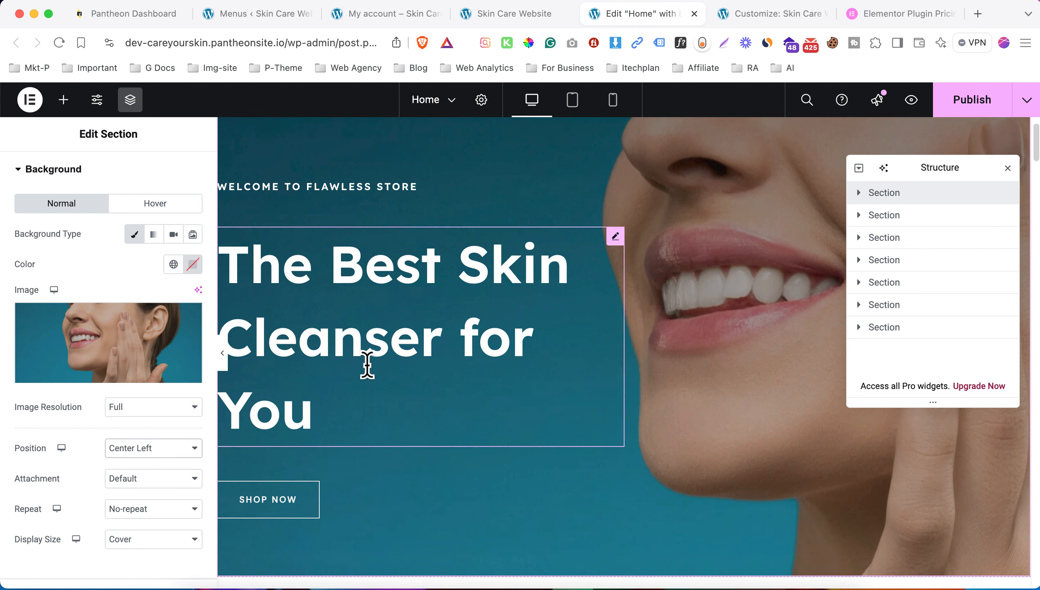
click(108, 478)
click(154, 510)
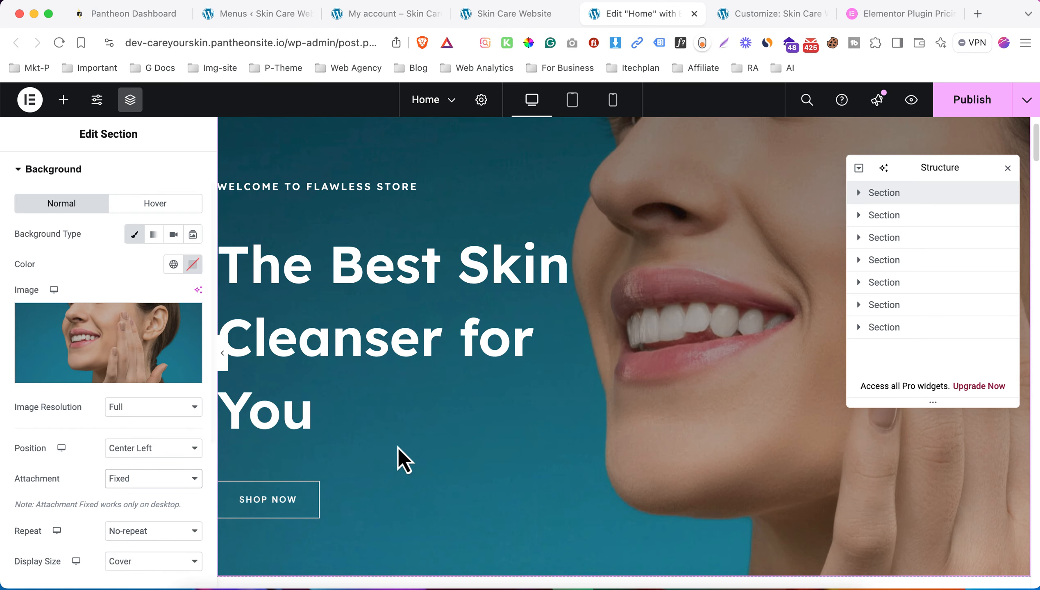
scroll(538, 386, down, 12)
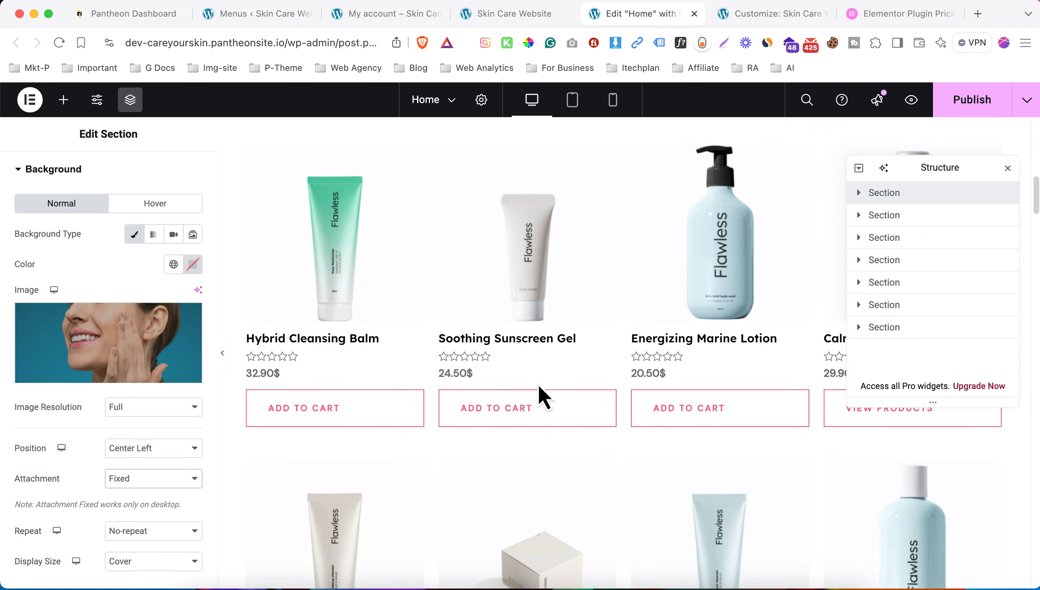
scroll(538, 384, up, 12)
click(195, 480)
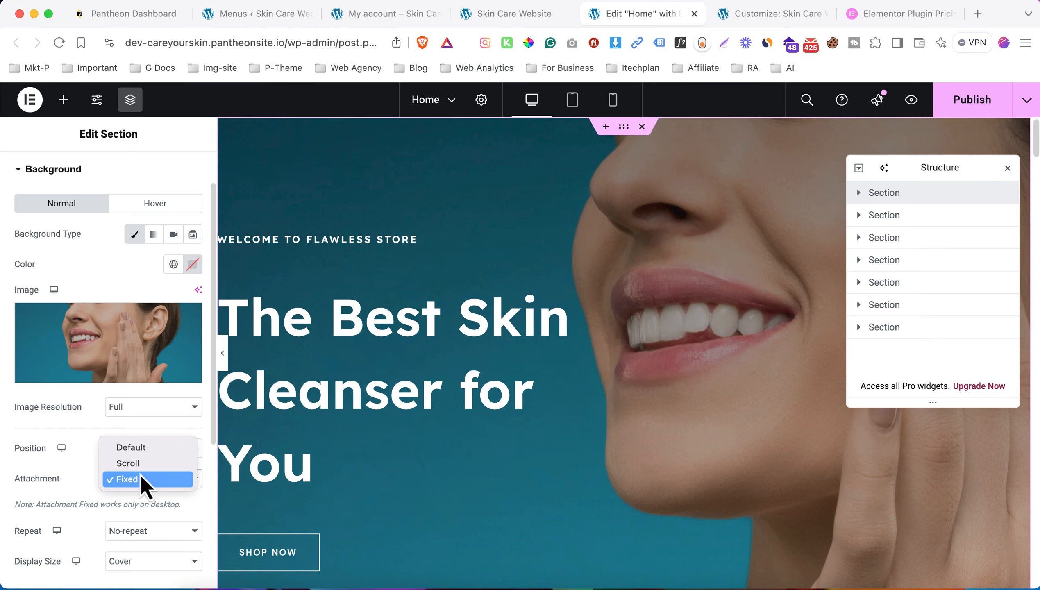
click(143, 468)
scroll(154, 454, down, 3)
click(165, 404)
click(149, 404)
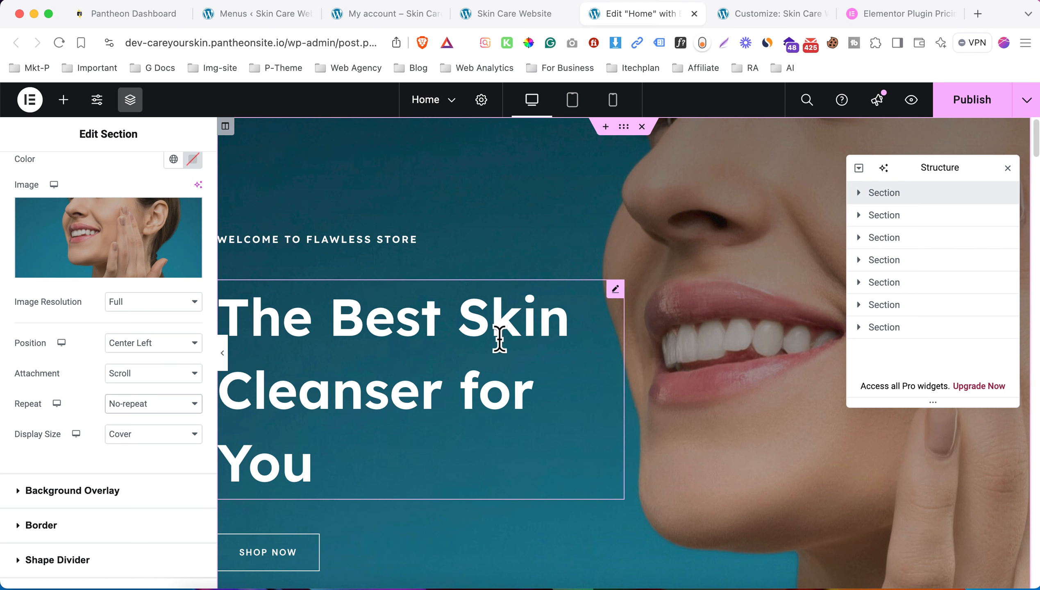
- Give the hero a black background overlay at 0.23 opacity
click(151, 498)
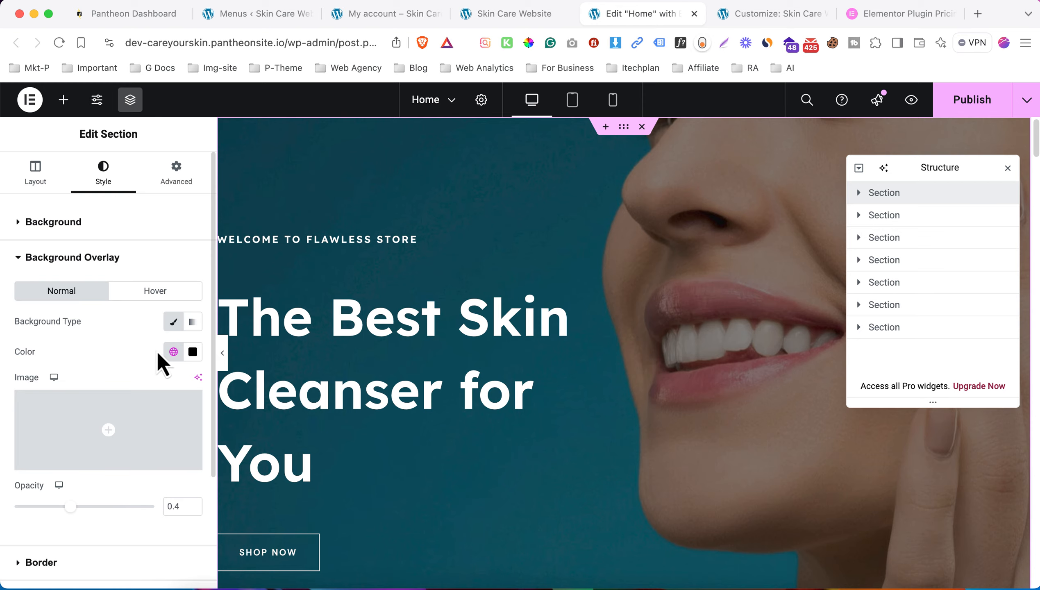
click(193, 351)
drag(211, 473, 20, 536)
click(88, 329)
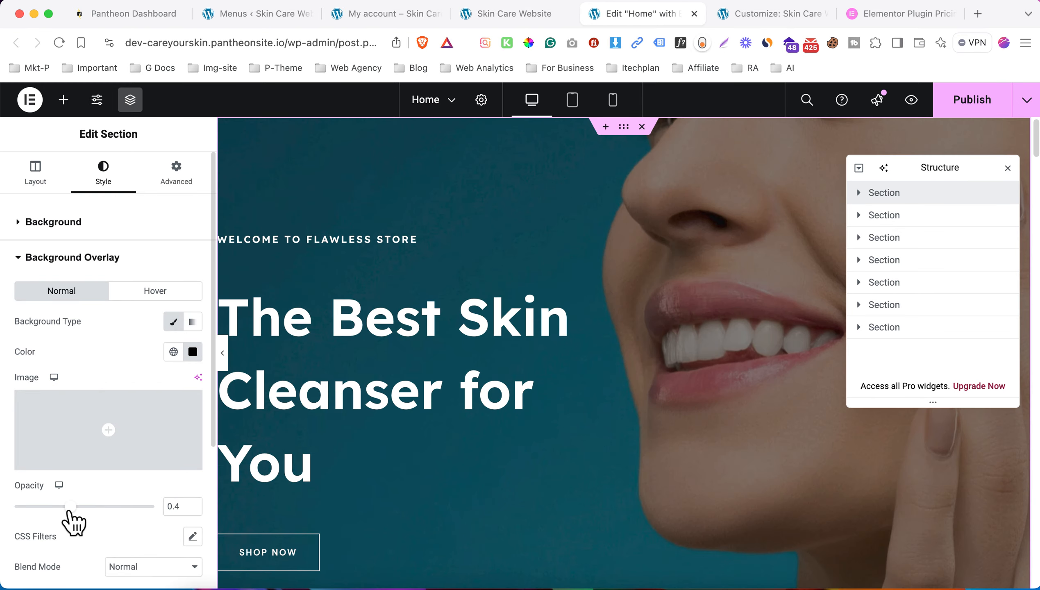
drag(70, 508, 46, 508)
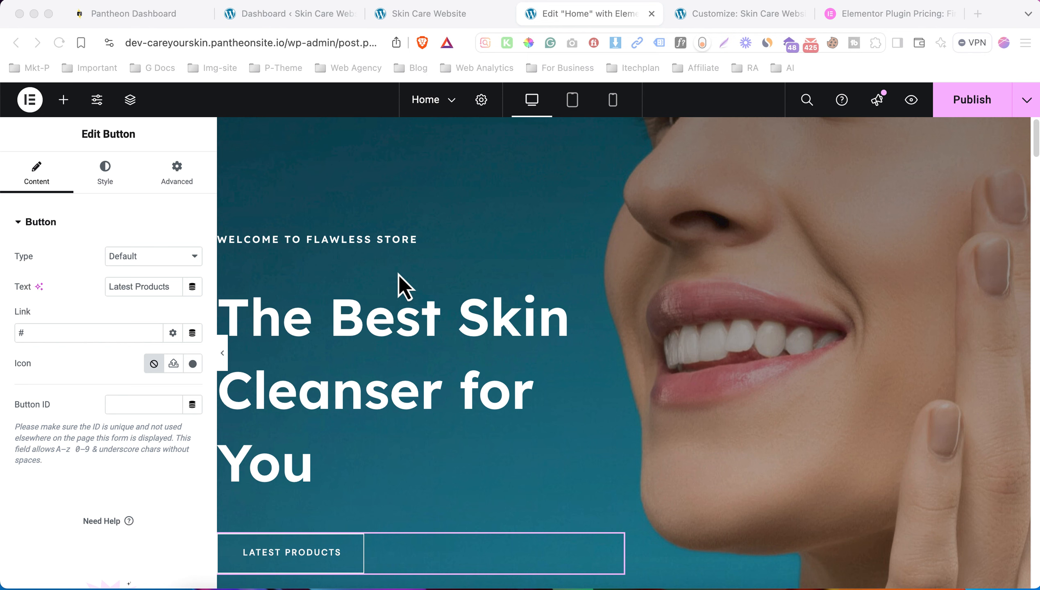
scroll(405, 286, down, 10)
scroll(399, 277, up, 10)
- Make the Welcome to Flawless Store heading text turquoise
click(609, 247)
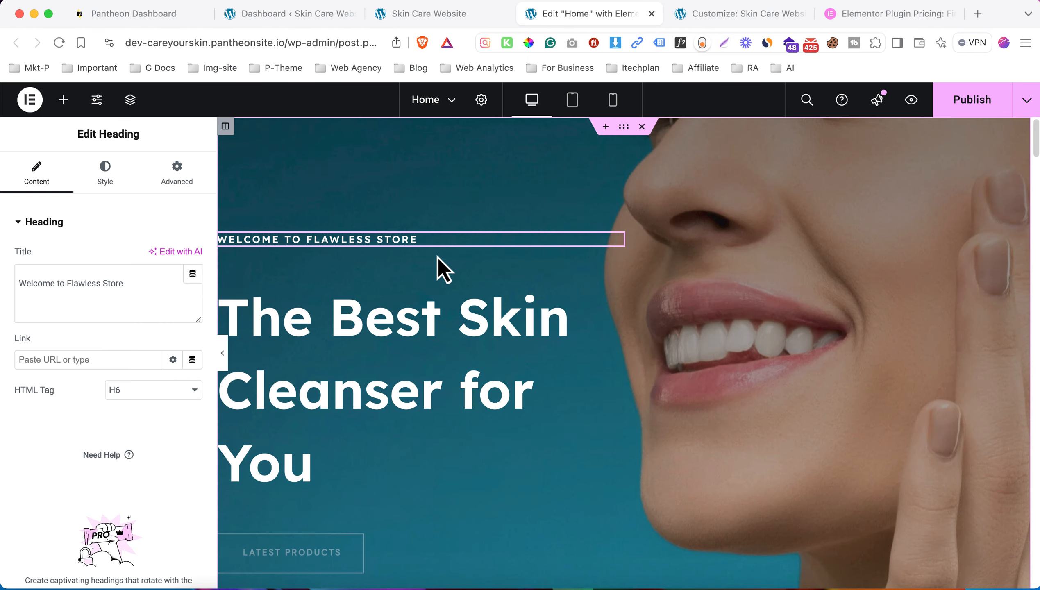
click(148, 289)
drag(148, 289, 27, 274)
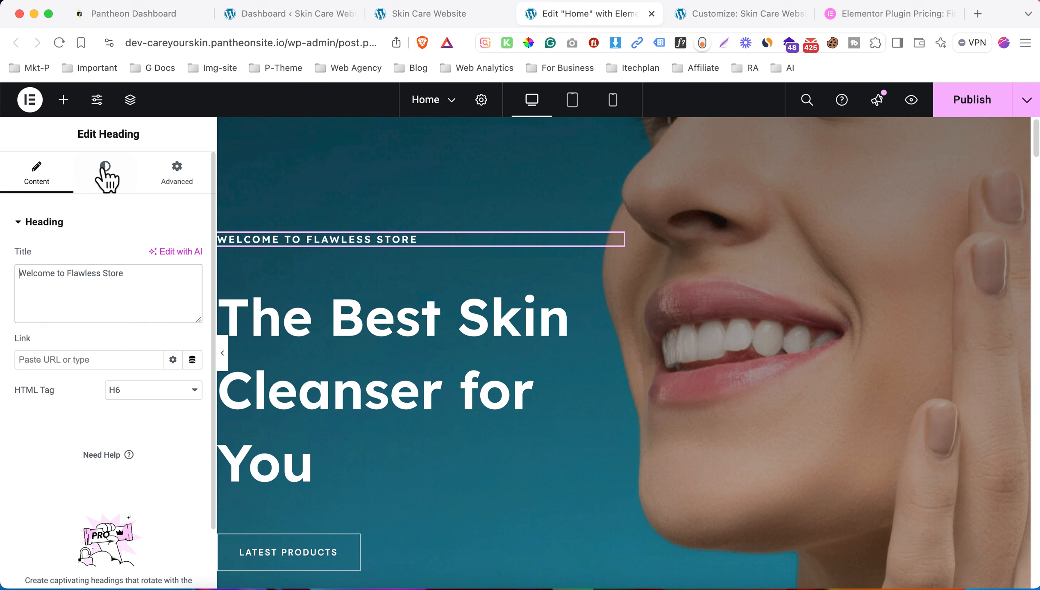
click(114, 183)
click(193, 287)
drag(201, 378, 142, 409)
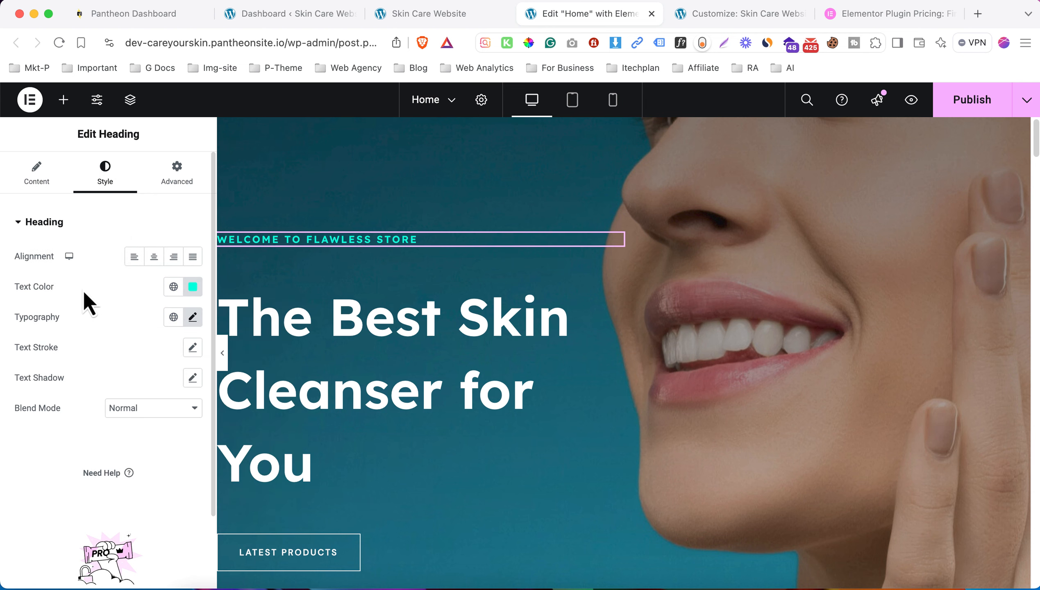
- Set the heading's typography to Cinzel Decorative at size 8
click(192, 317)
click(136, 386)
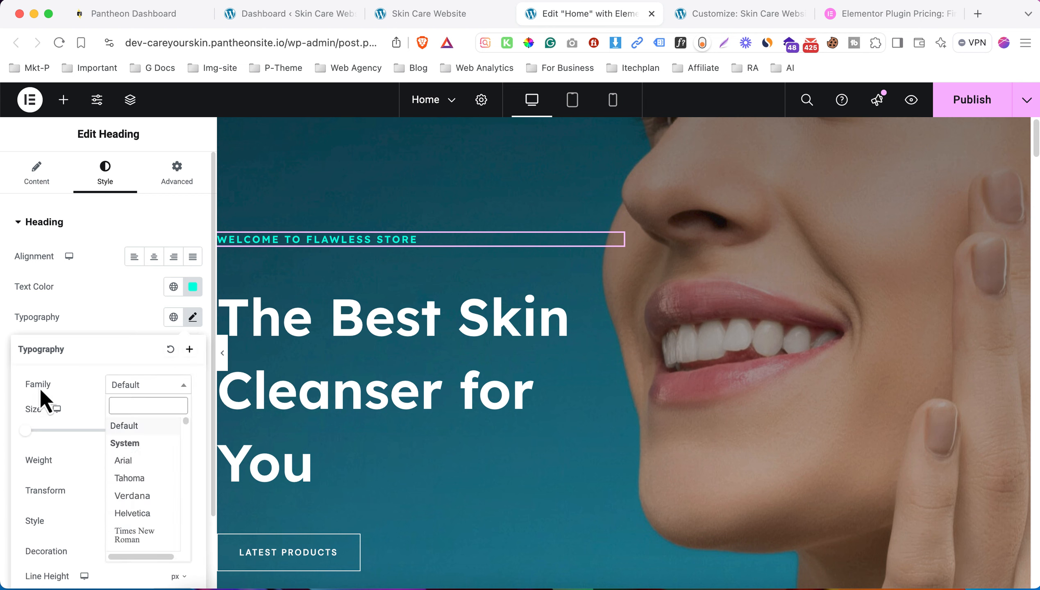
scroll(152, 513, down, 10)
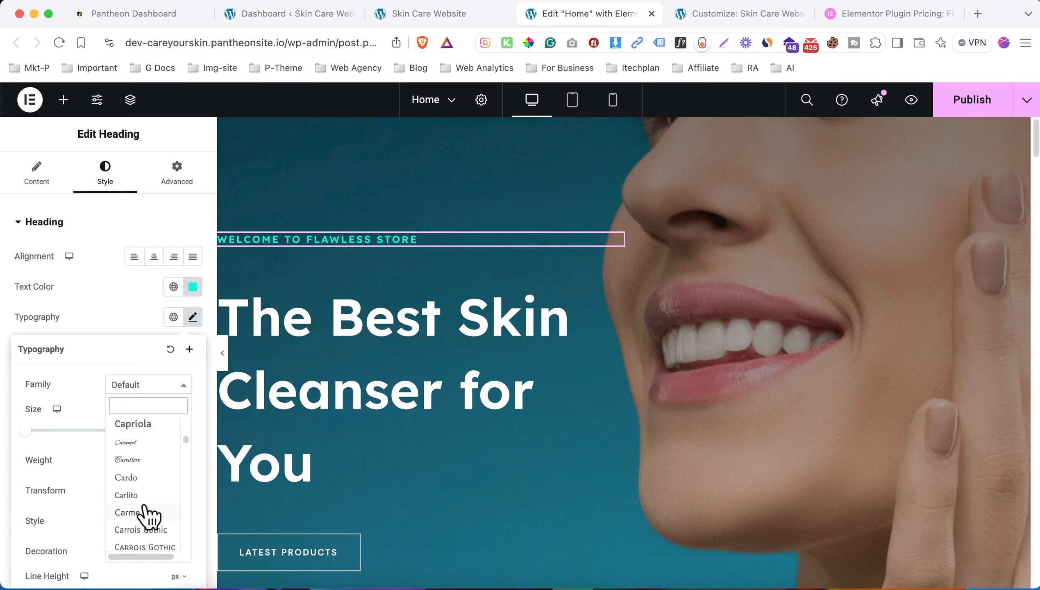
scroll(143, 511, down, 10)
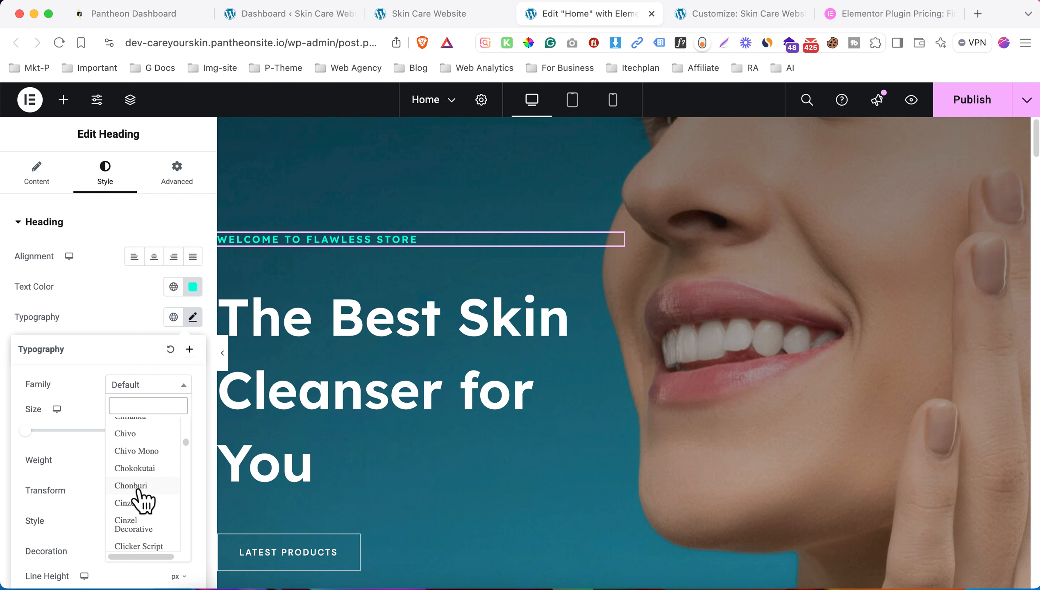
click(139, 532)
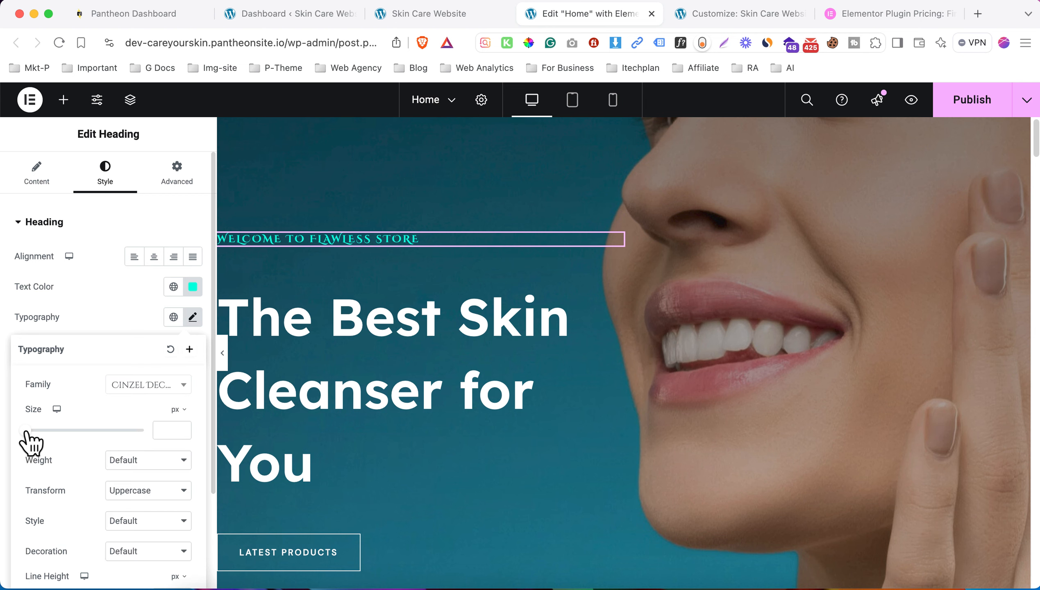
drag(25, 431, 31, 430)
scroll(335, 409, down, 4)
- Change the Latest Products button label to 'Shop Now'
click(332, 409)
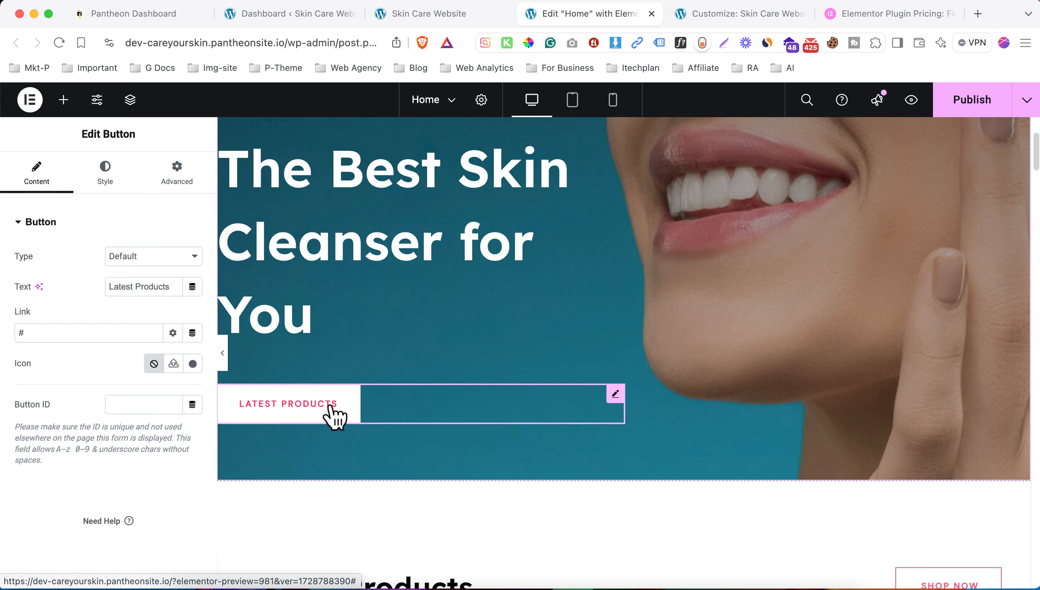
click(153, 280)
triple_click(153, 282)
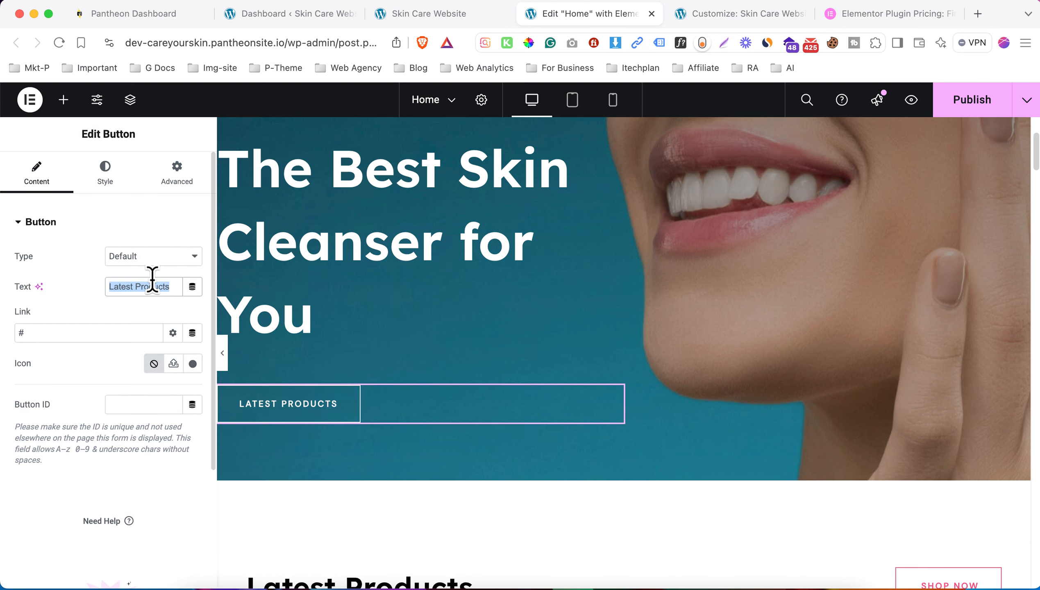
text(Shop Now)
- Link the button to the /shop/ page and bring up the live homepage tab
click(140, 336)
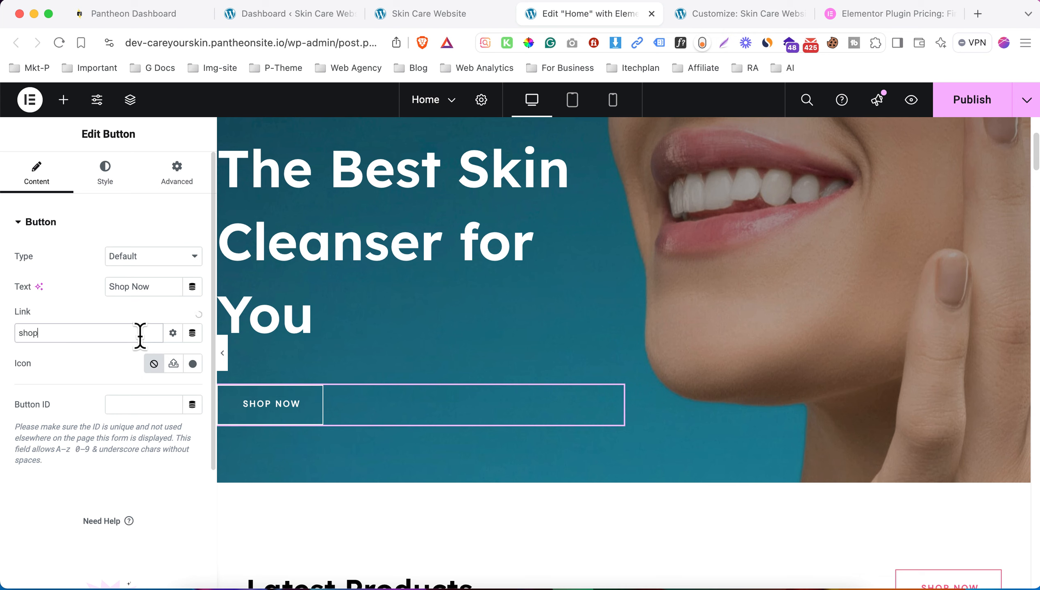
text(shop)
click(34, 358)
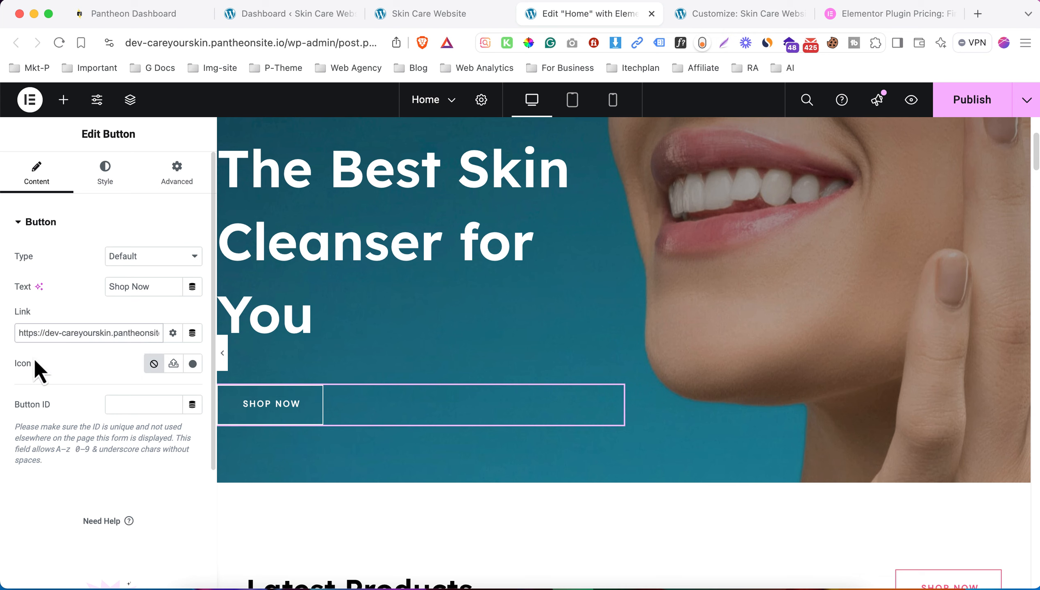
drag(78, 334, 226, 363)
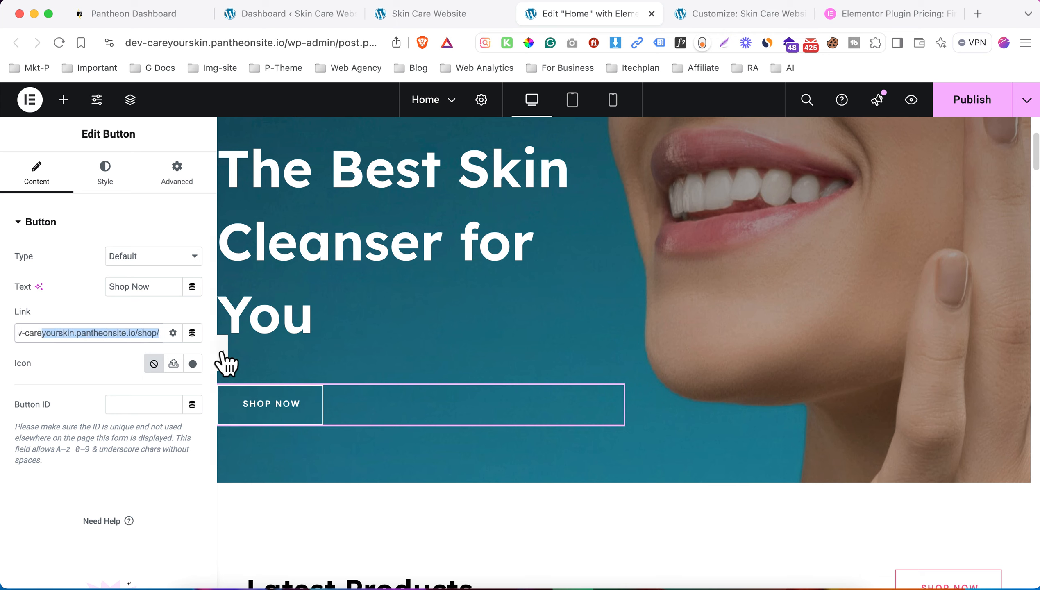
click(82, 351)
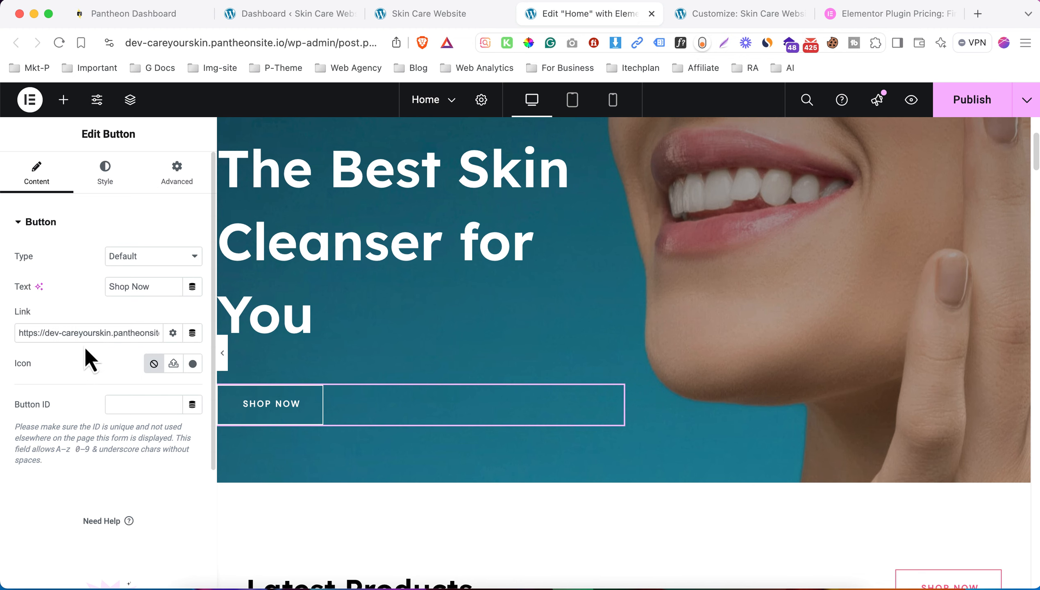
click(62, 333)
click(398, 16)
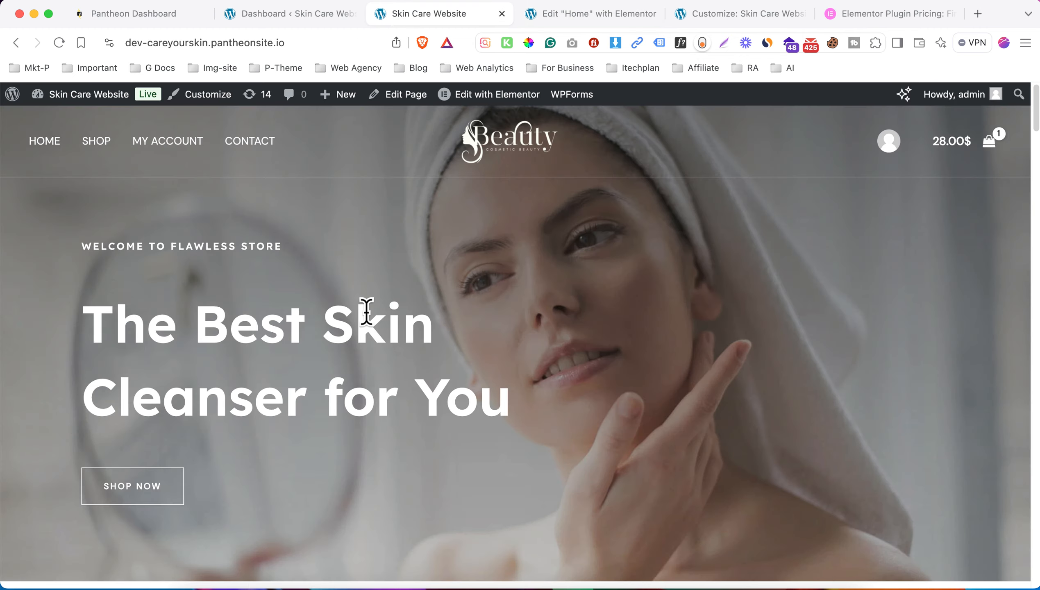
- Open the Hydrating Gel Oil product page from the admin Products list
scroll(369, 318, down, 10)
click(302, 22)
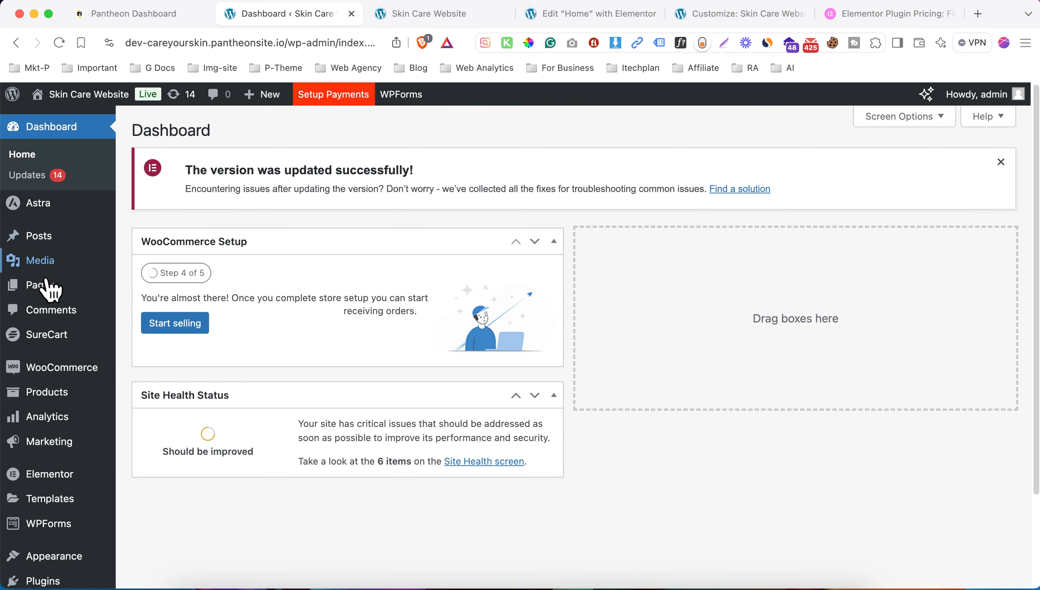
click(83, 391)
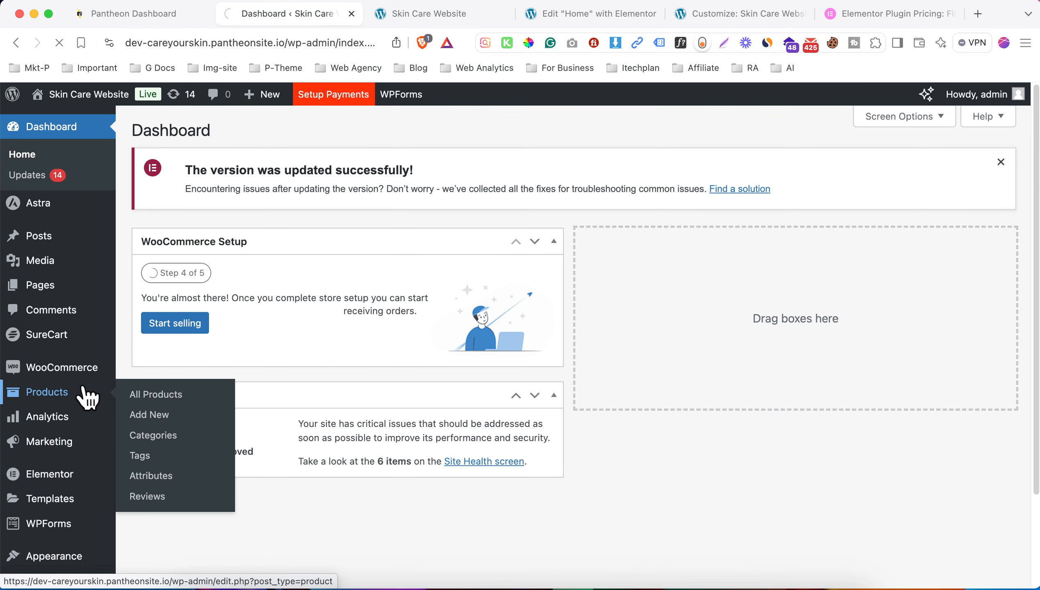
scroll(289, 363, down, 3)
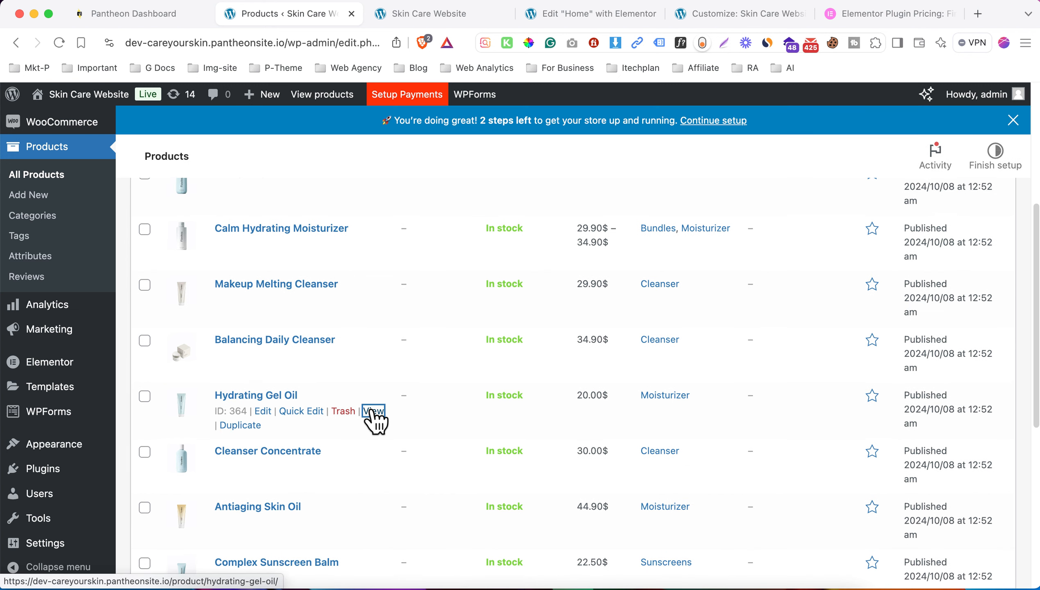
click(373, 411)
- Paste the Hydrating Gel Oil page URL as the button link and publish Home
click(364, 9)
right_click(325, 44)
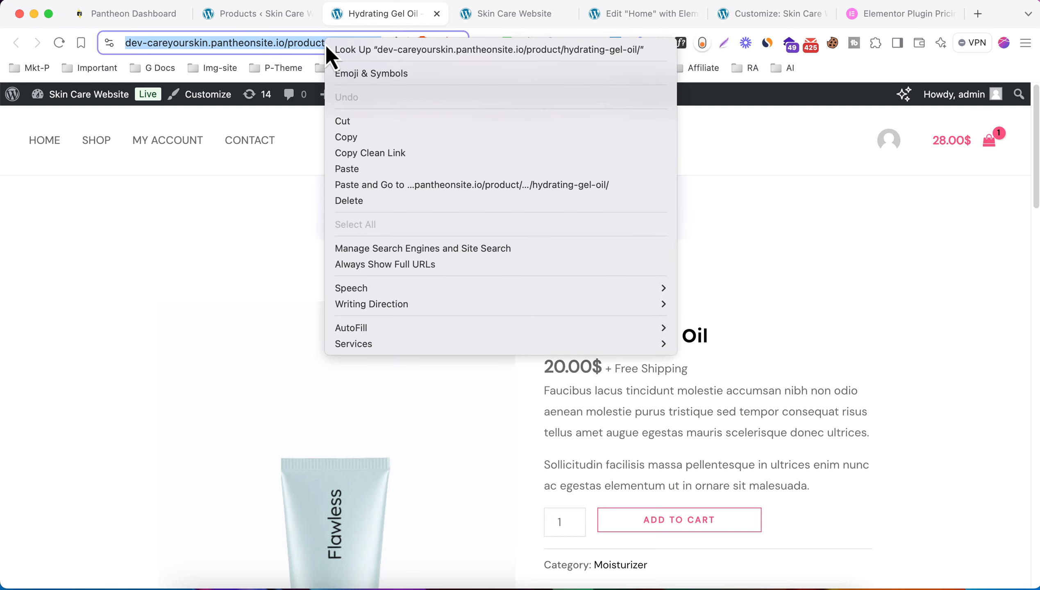
click(381, 134)
click(644, 14)
key(super+v)
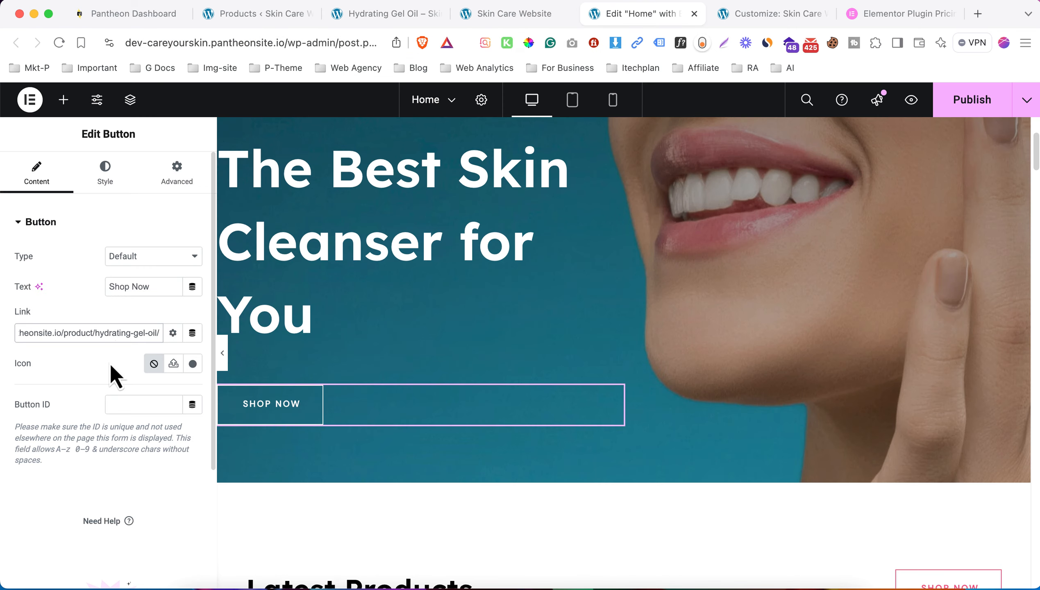
click(972, 100)
- Reload the live site, then select the Beauty Flawless Skin paragraph in the editor
click(508, 13)
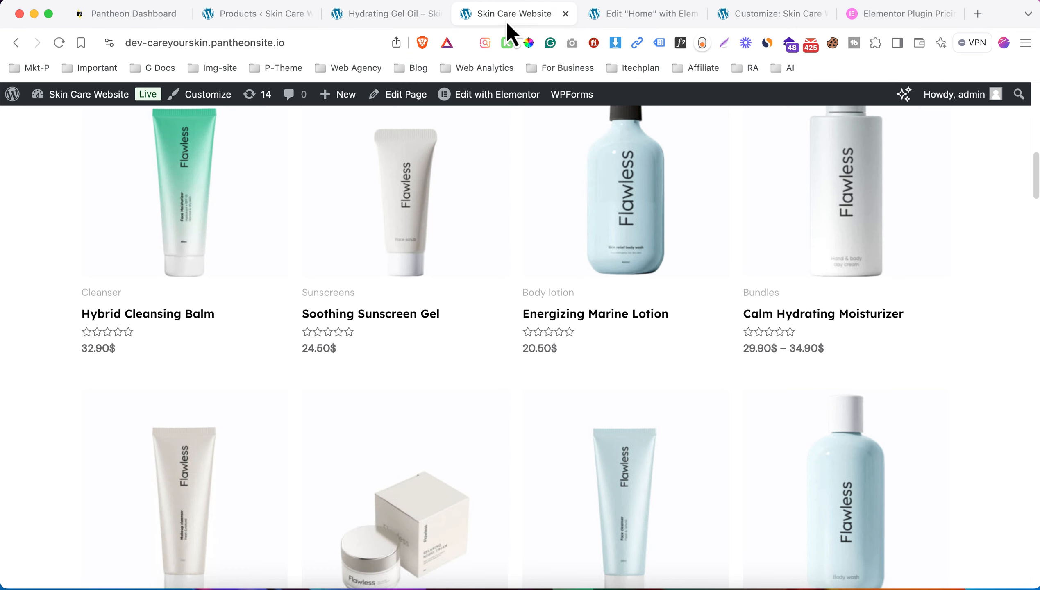
click(292, 37)
key(Return)
click(644, 14)
scroll(619, 350, down, 10)
click(934, 371)
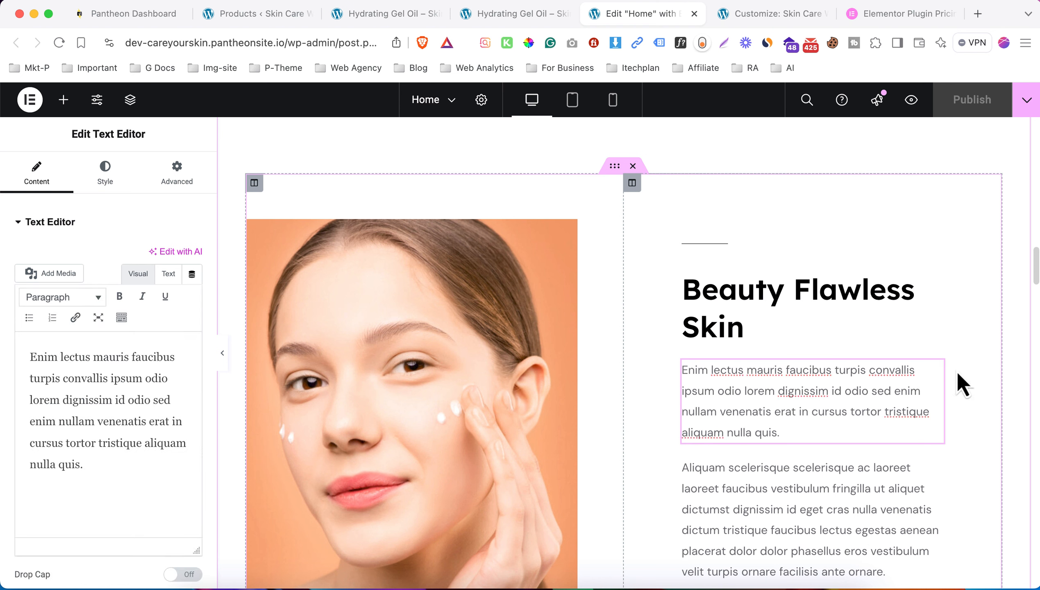
- Overwrite the placeholder paragraph text with 'Welcome to Beauty Flawless skin.'
click(936, 370)
click(132, 451)
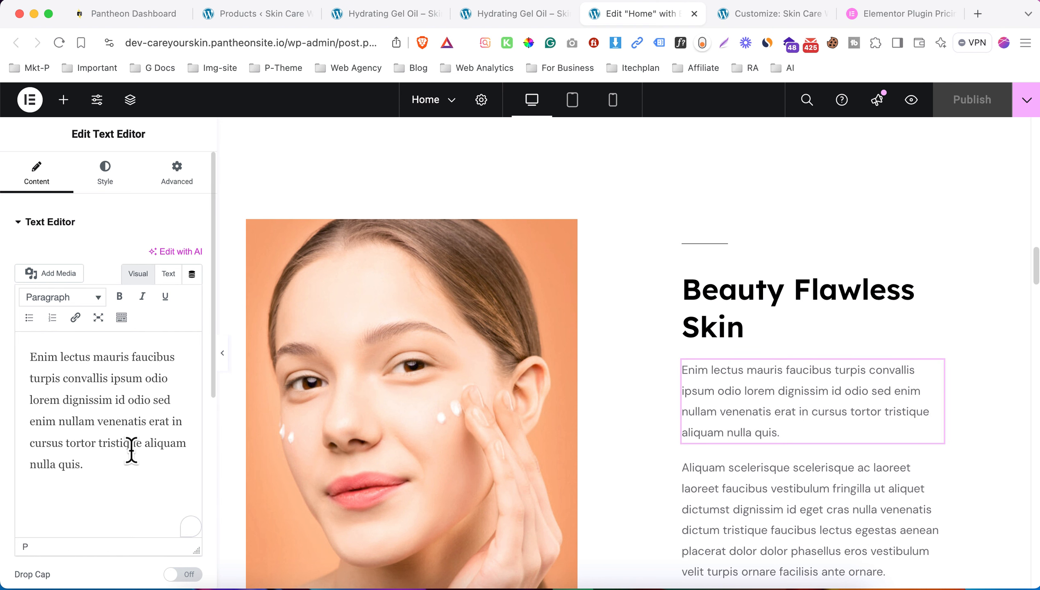
key(super+a)
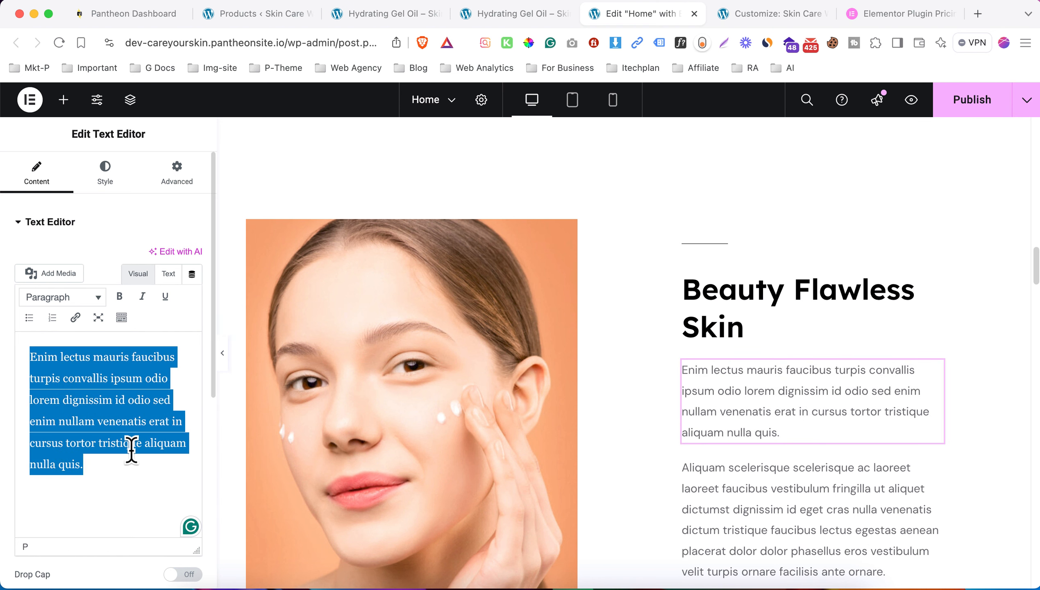
text(Welcome to Beauty F)
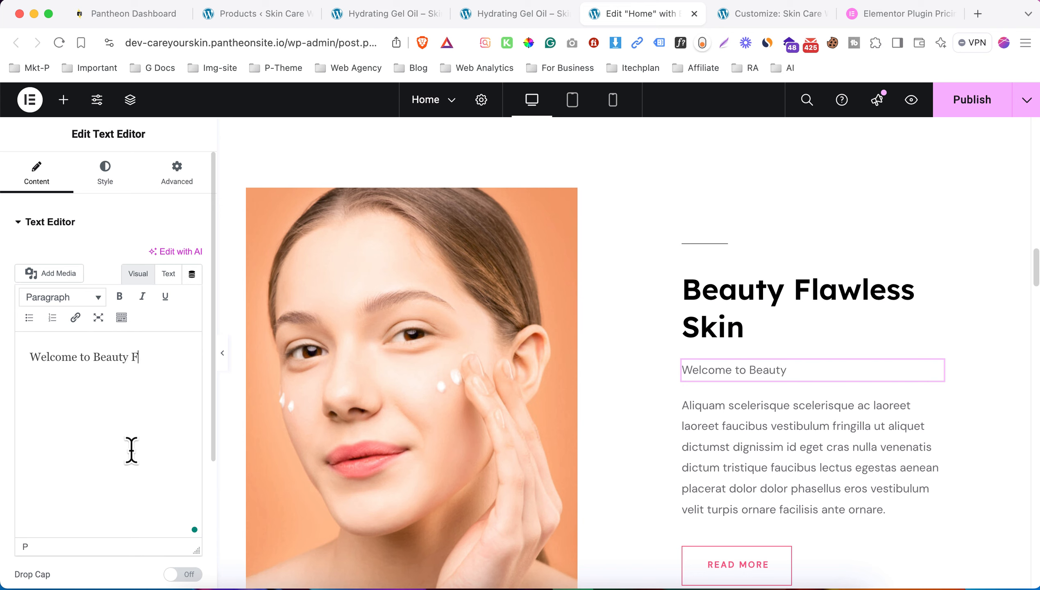
text(lawless skin.)
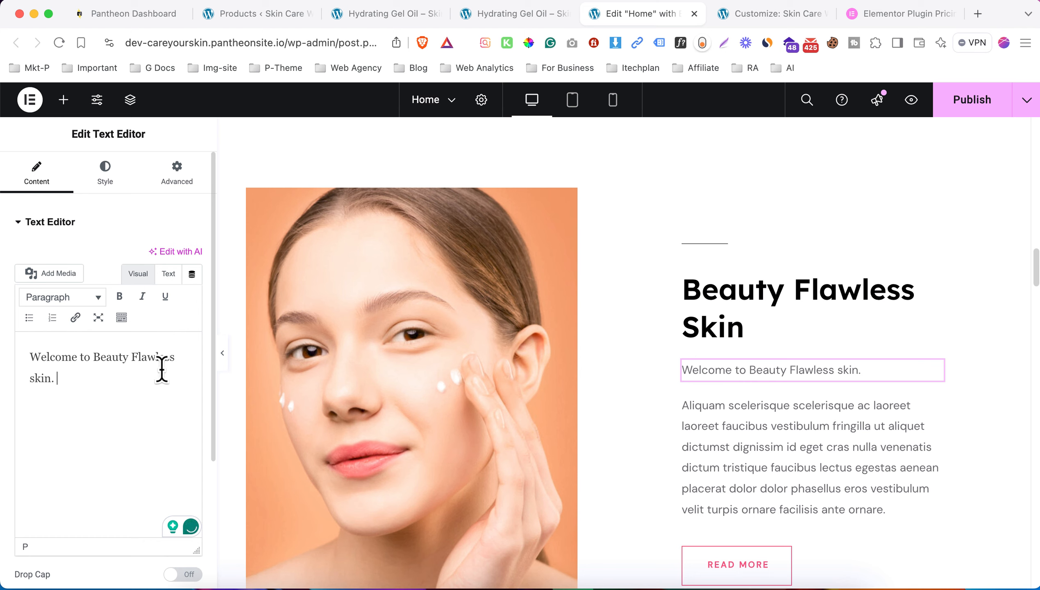
click(111, 173)
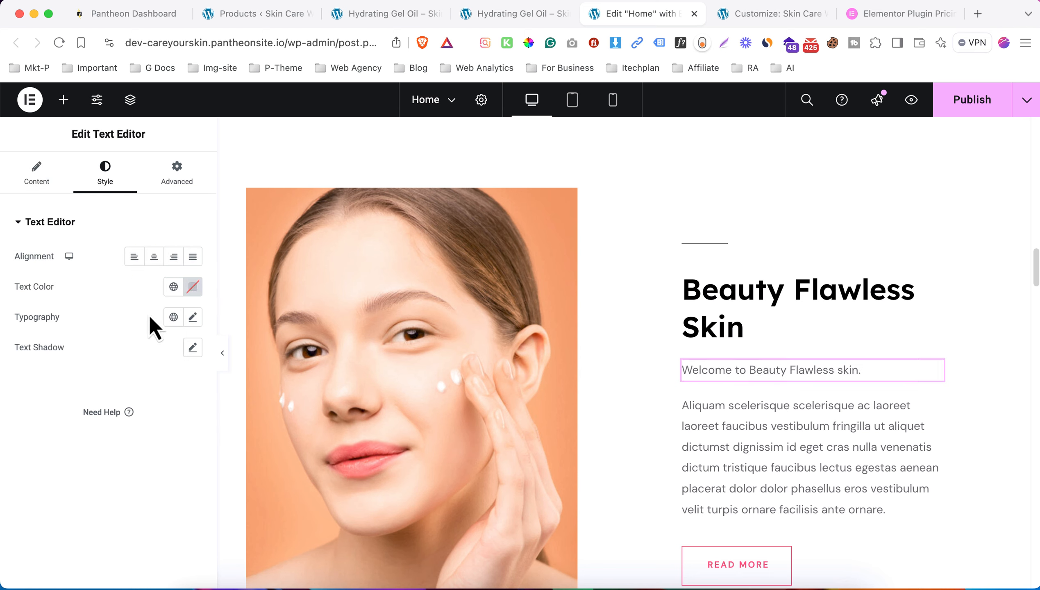
- Replace the face photo with the hands-with-lotion image from the Media Library at 100% width
click(439, 330)
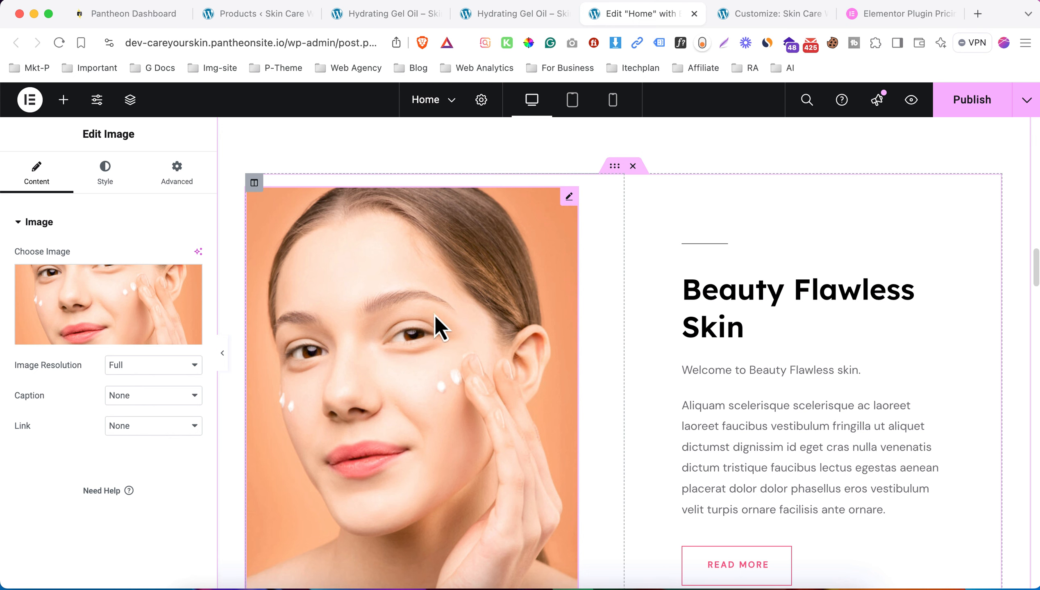
click(82, 324)
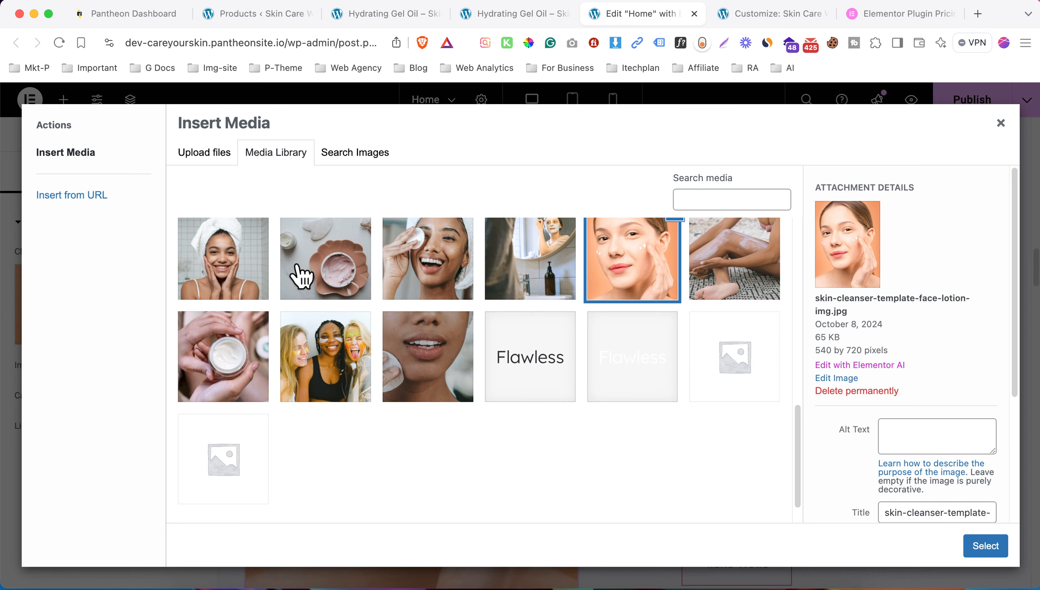
click(195, 153)
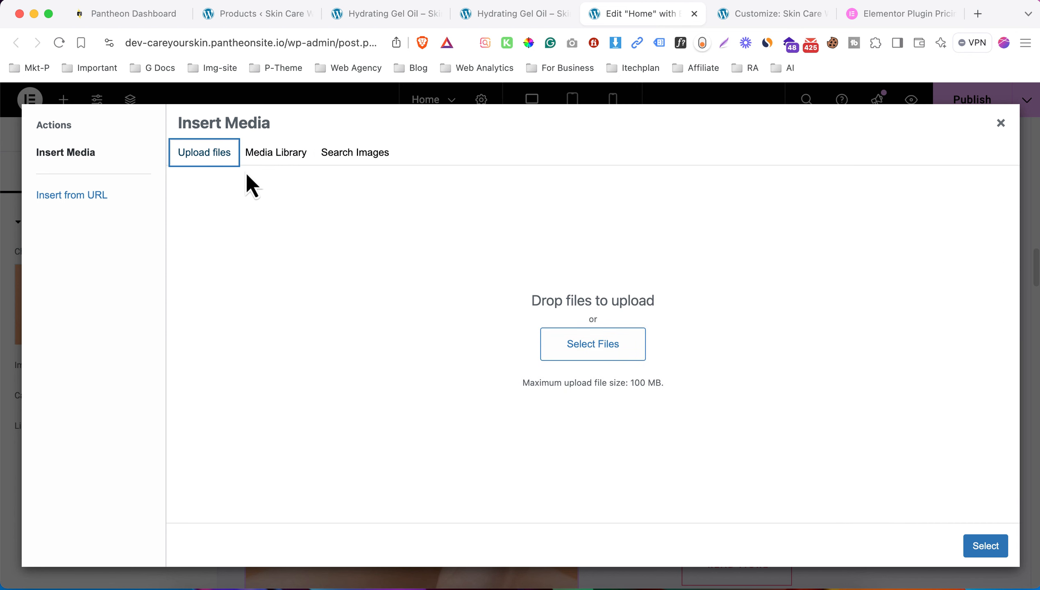
click(280, 153)
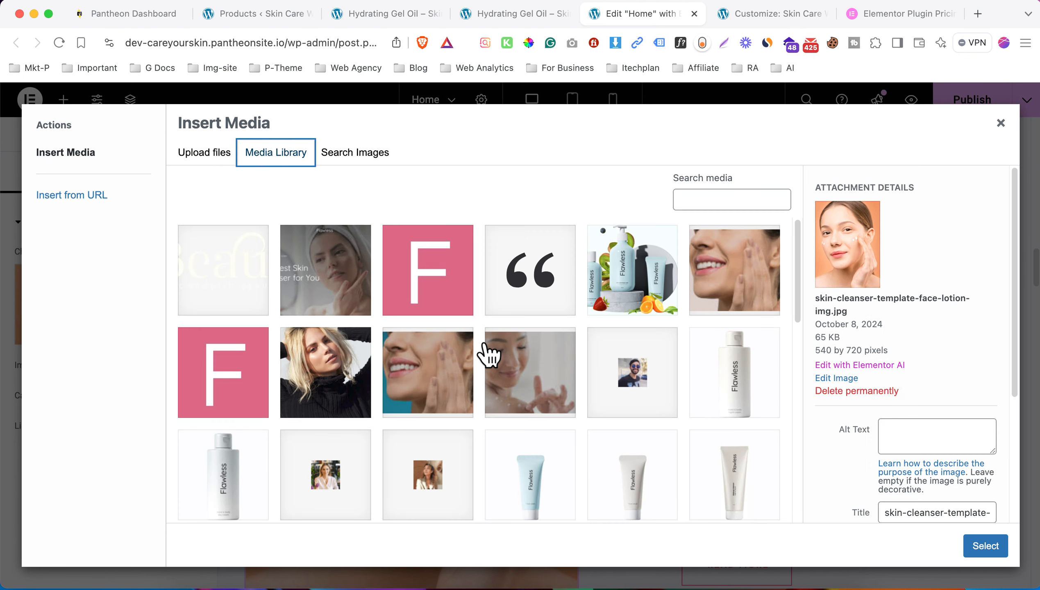
scroll(472, 354, down, 5)
scroll(660, 372, up, 4)
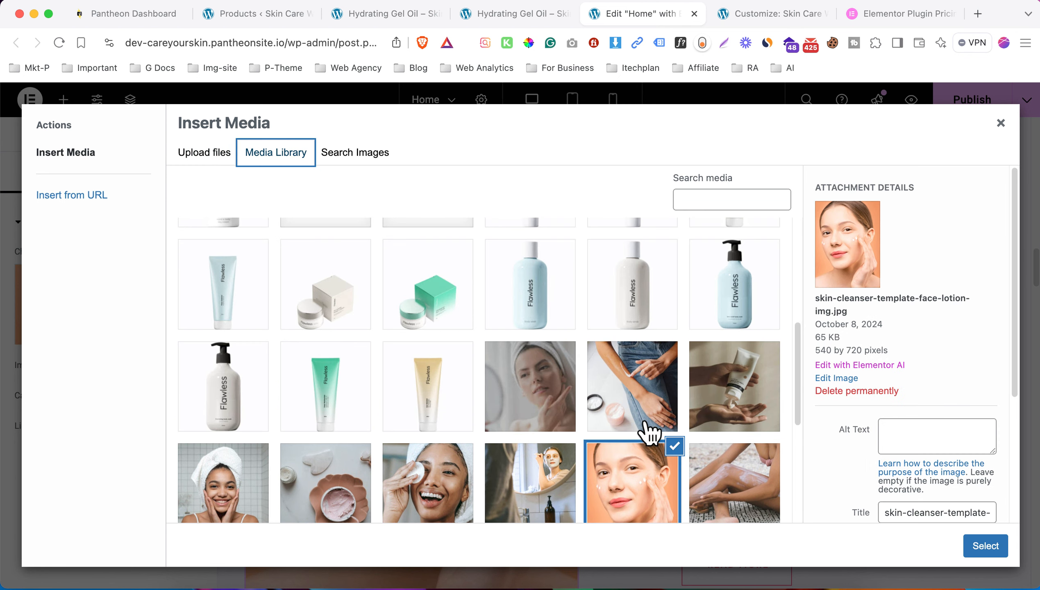
scroll(650, 433, down, 2)
click(752, 331)
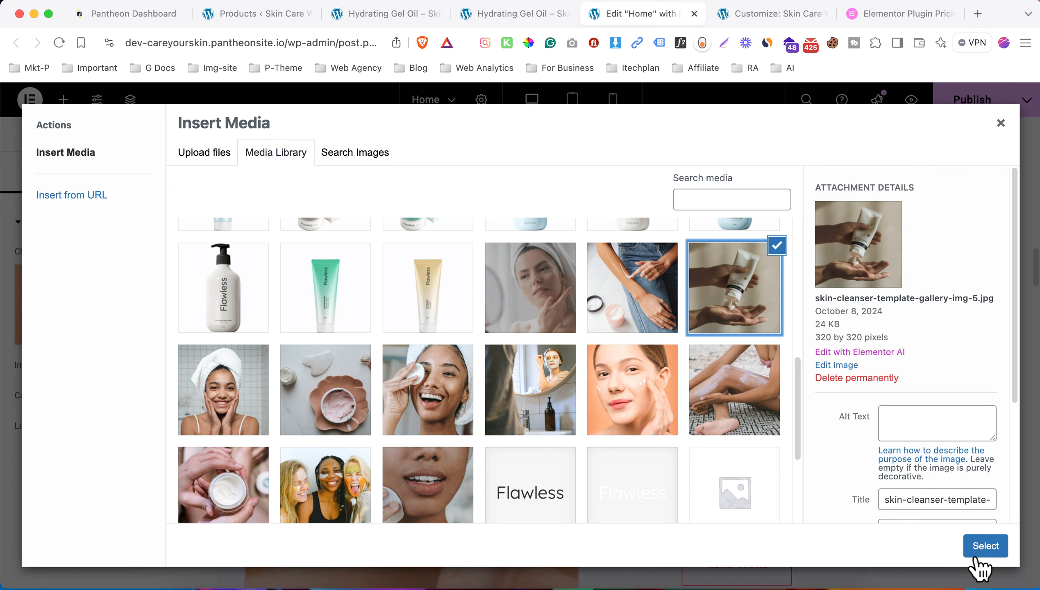
click(995, 550)
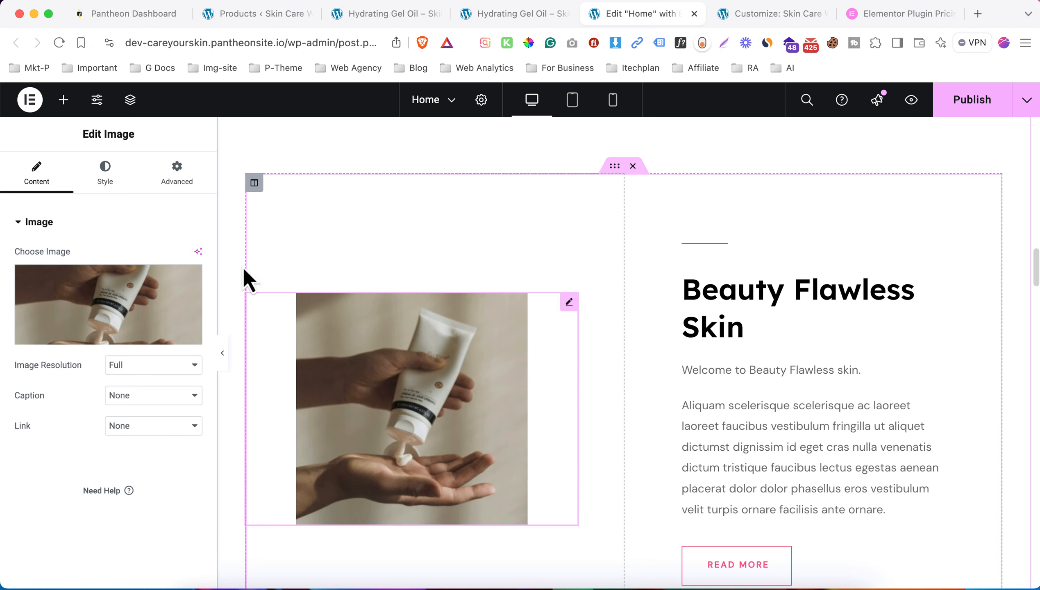
click(123, 188)
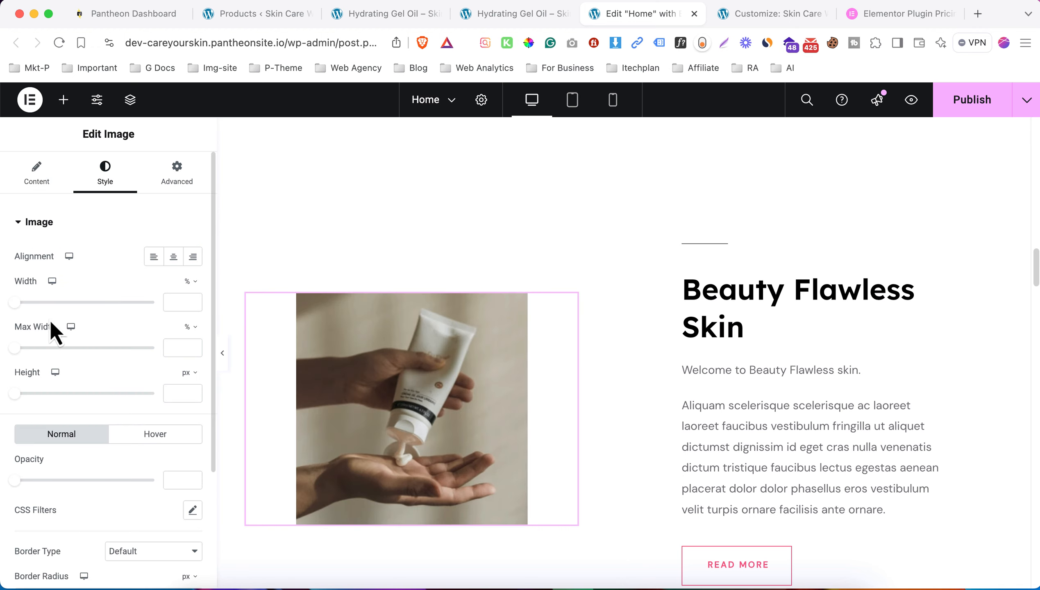
drag(15, 304, 146, 304)
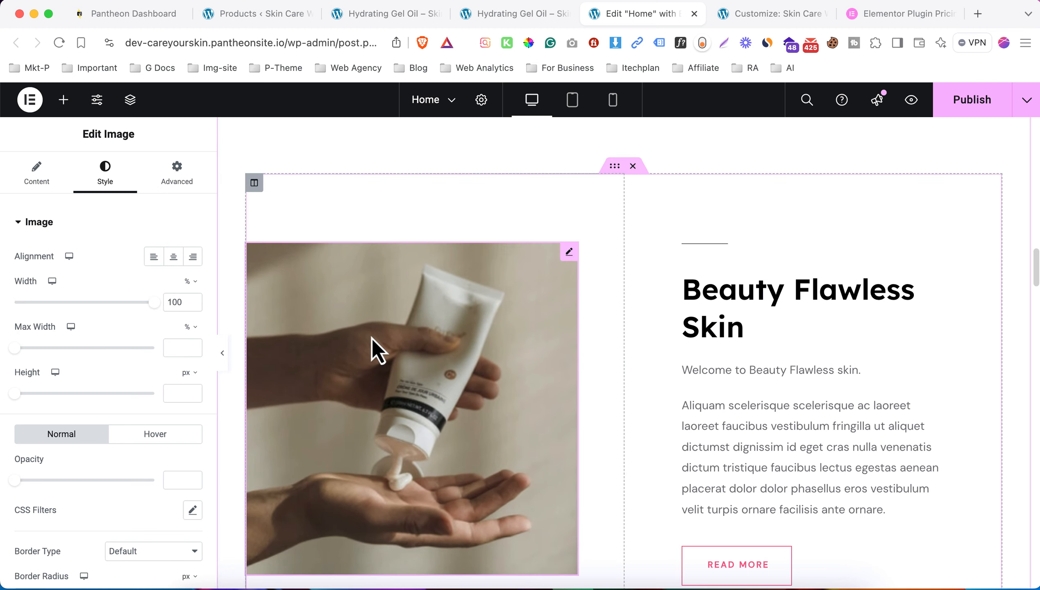
- Swap the image back to the original face-lotion photo
click(372, 338)
scroll(619, 392, down, 10)
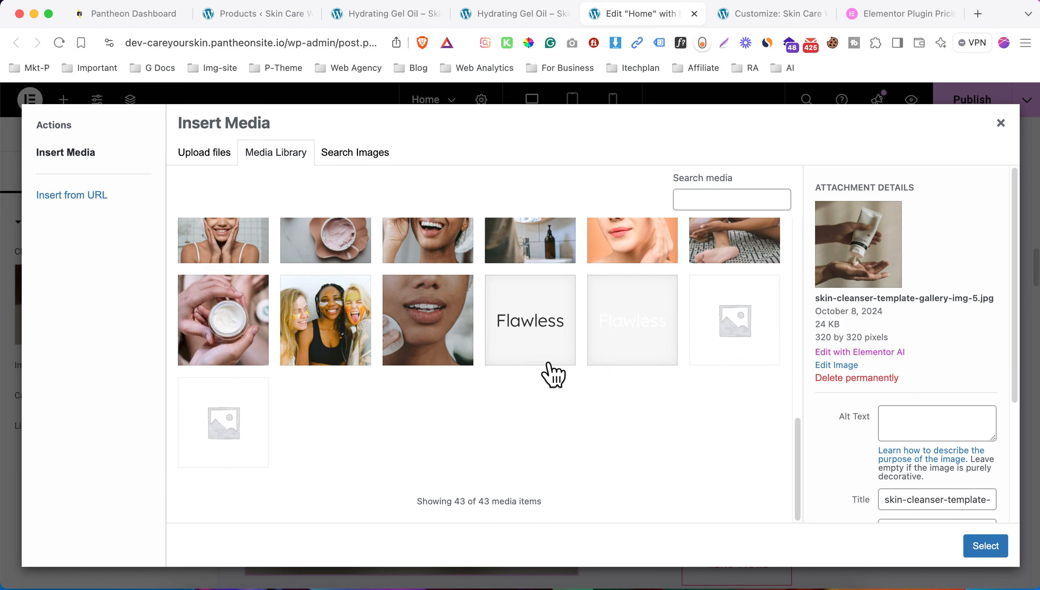
click(646, 254)
click(990, 547)
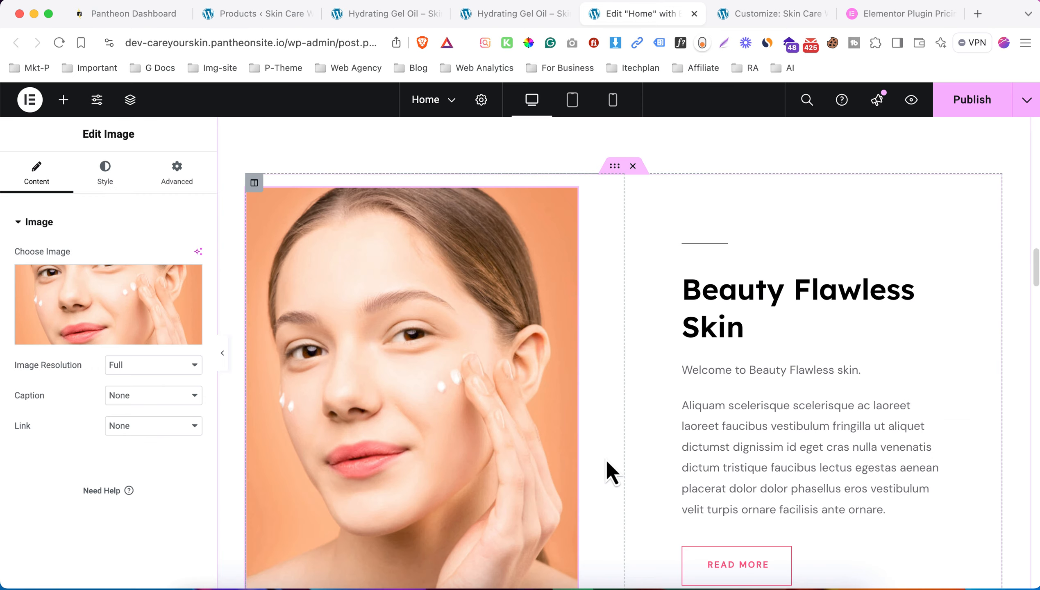
scroll(743, 462, down, 3)
click(774, 453)
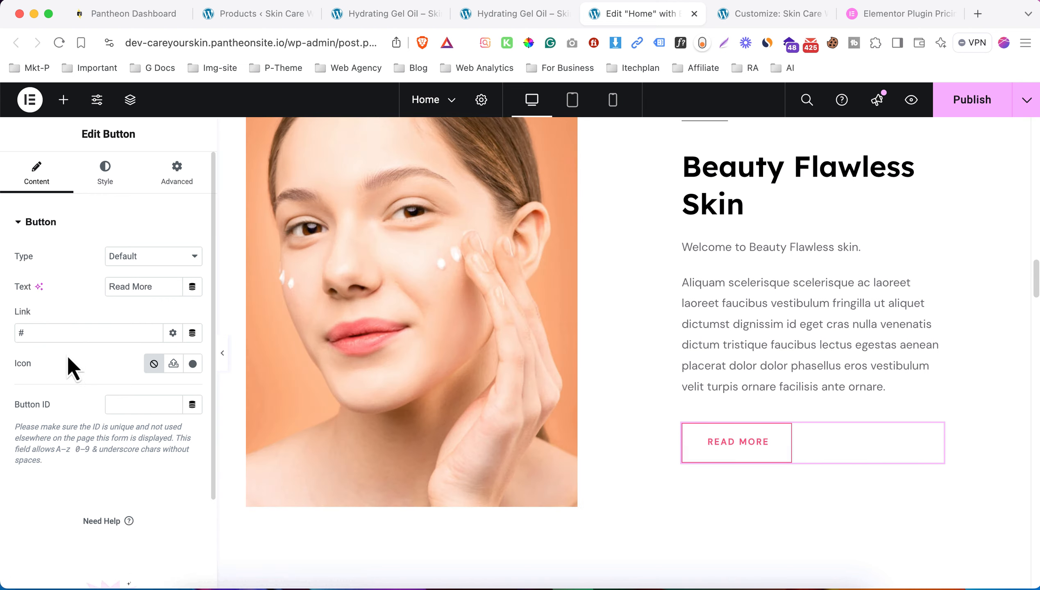
- Replace the READ MORE button's '#' link with the About page
click(55, 337)
key(BackSpace)
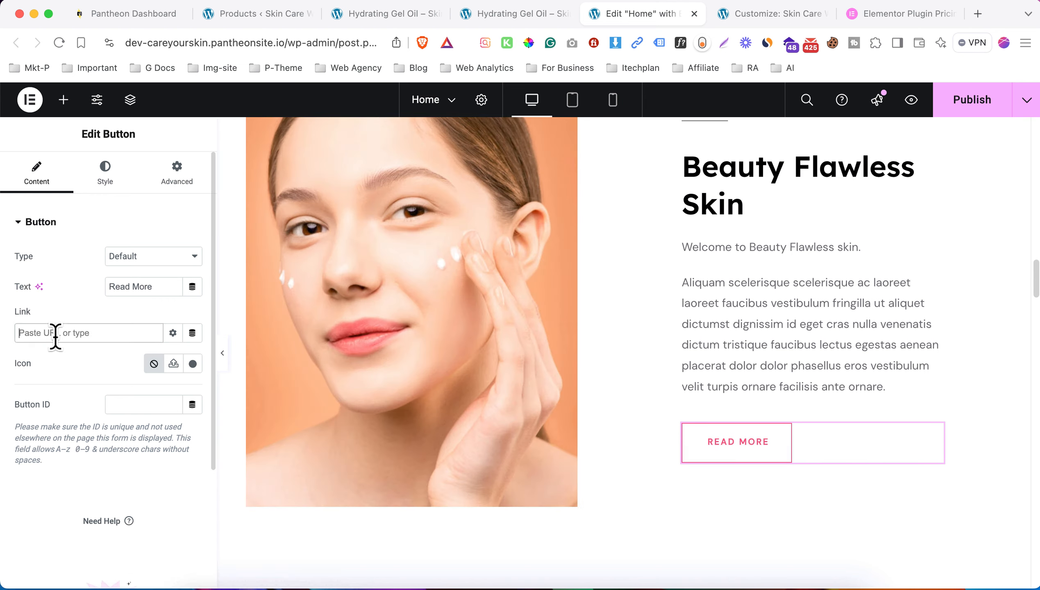
text(about)
click(42, 356)
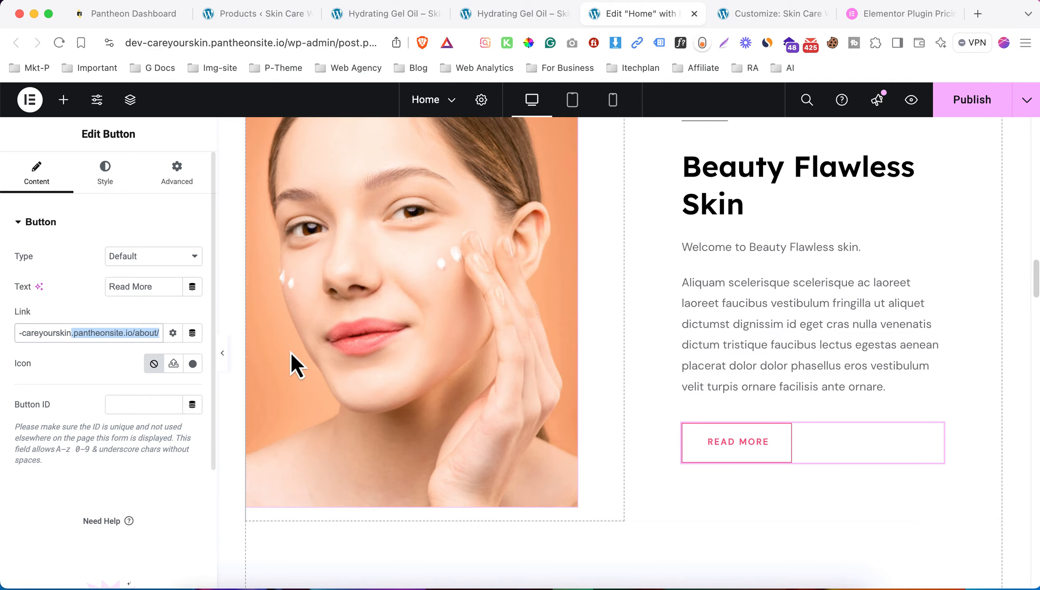
click(131, 362)
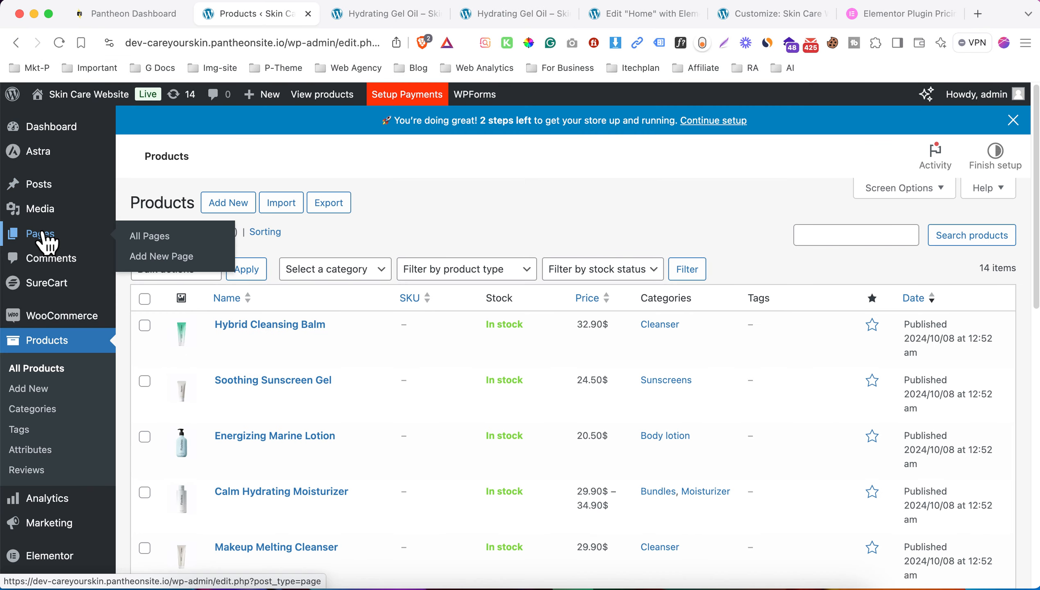
- Confirm the About page exists by viewing it from Pages in a new tab
click(41, 233)
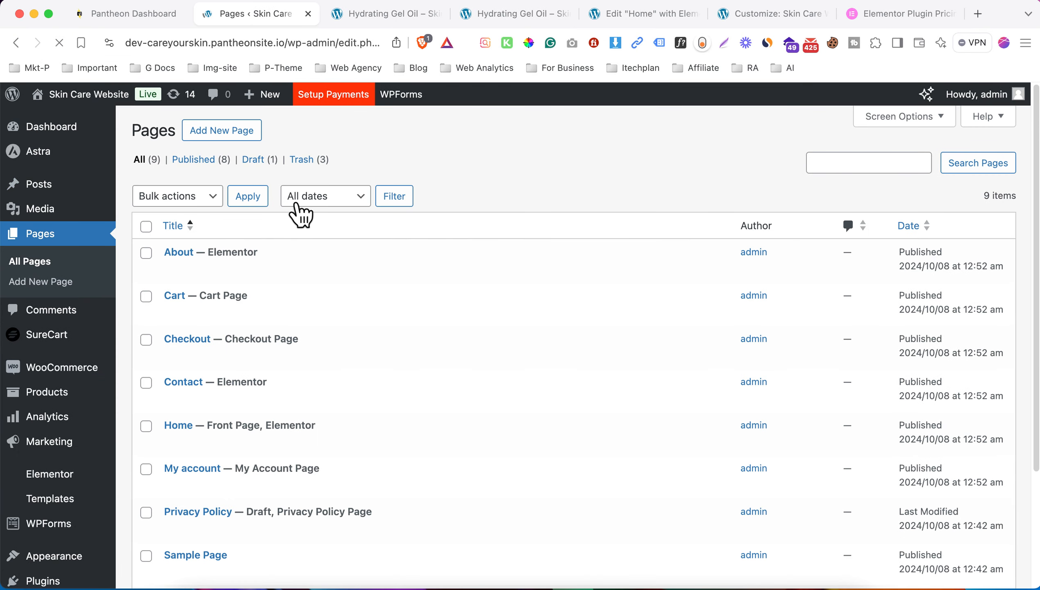
super+click(284, 271)
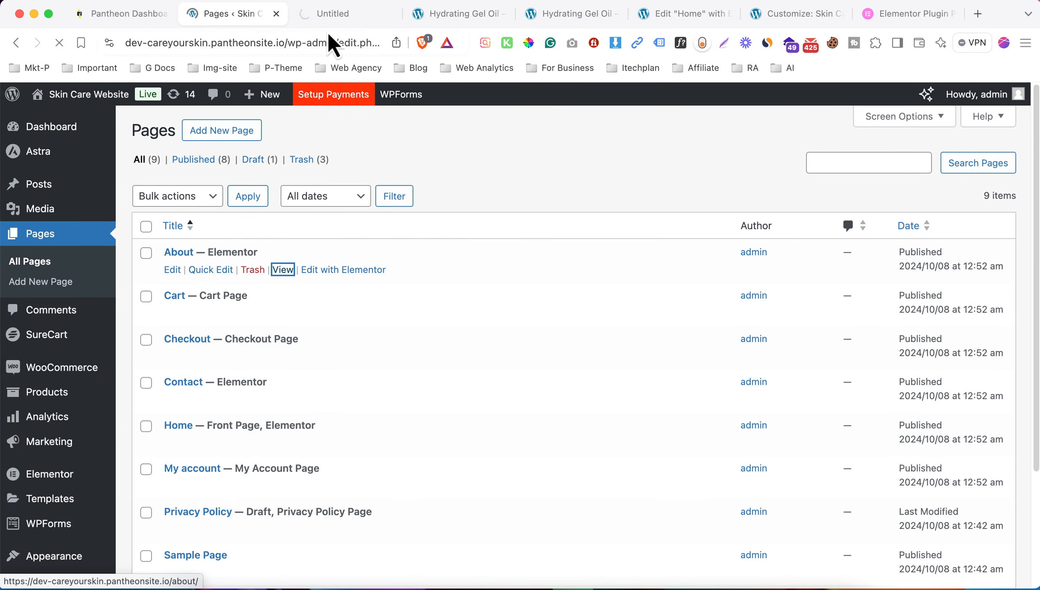
click(343, 14)
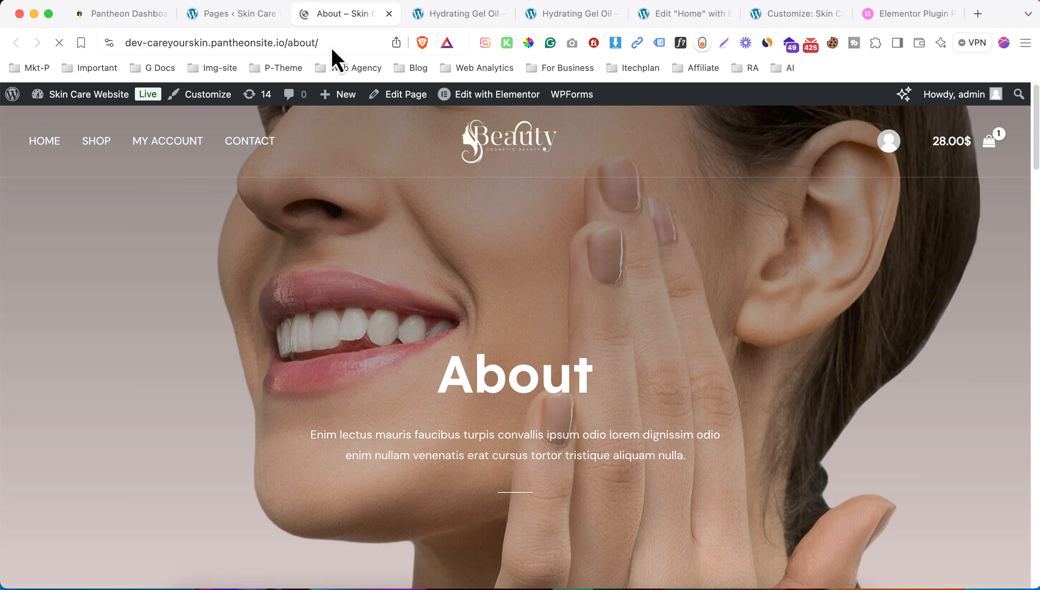
click(334, 48)
click(681, 18)
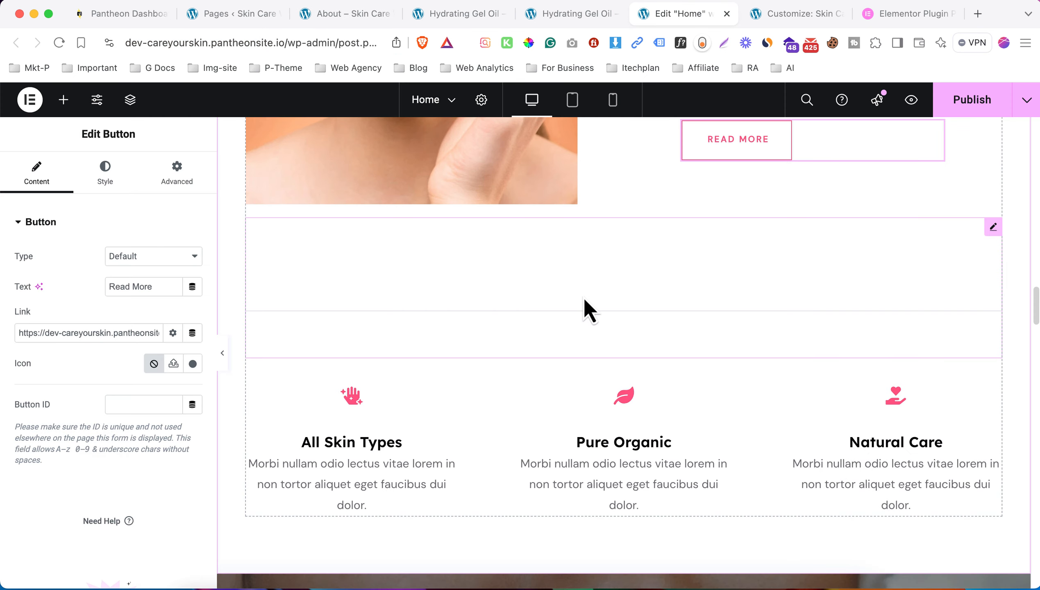
click(584, 300)
- Replace the All Skin Types sparkling-hand icon with the stacked layers (Buffer) icon
click(355, 429)
scroll(496, 330, down, 5)
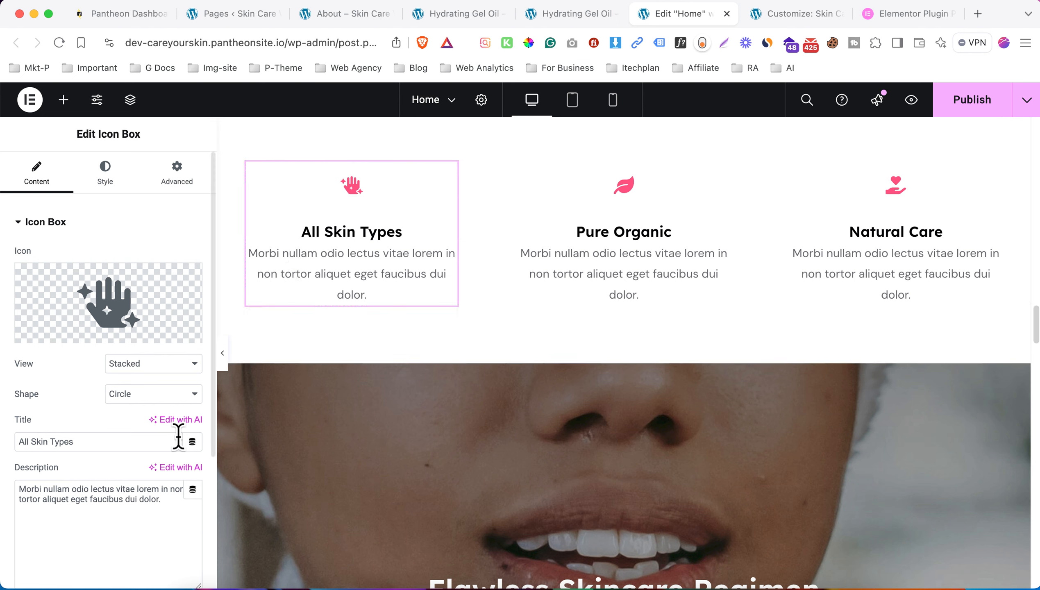
drag(76, 441, 38, 417)
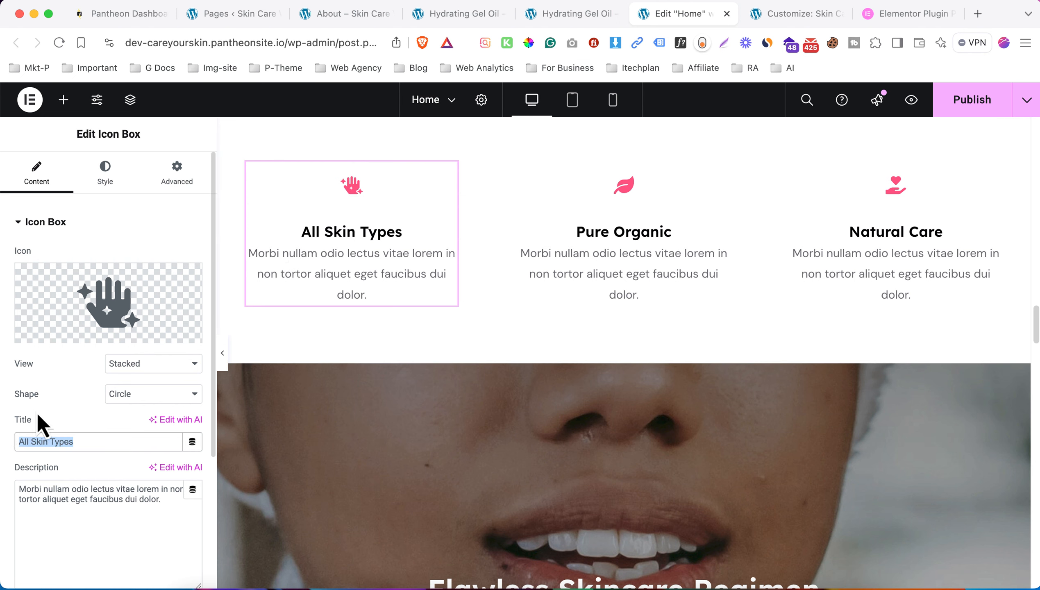
drag(102, 506, 6, 477)
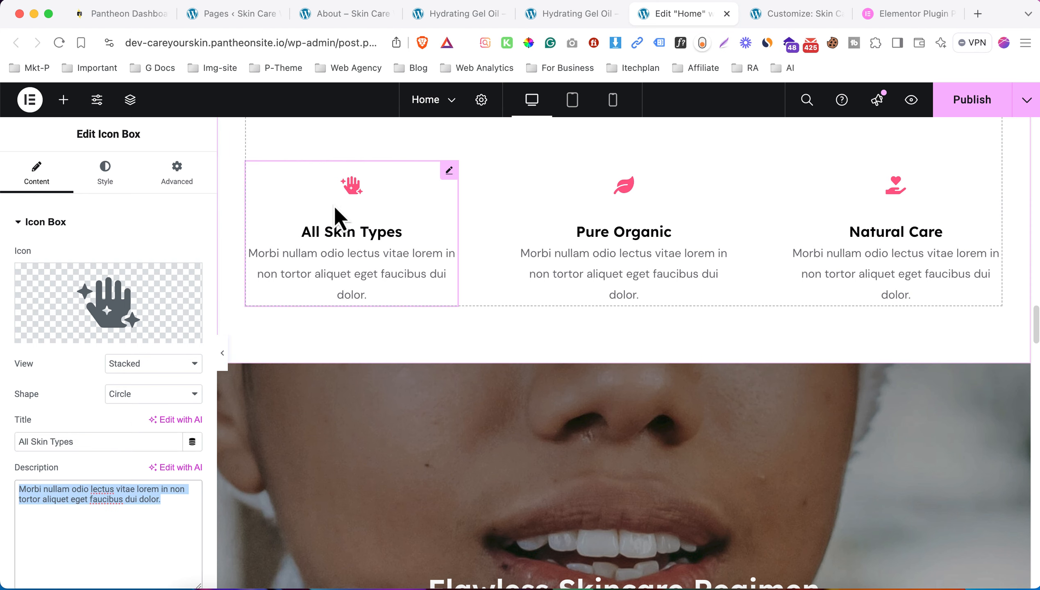
click(65, 320)
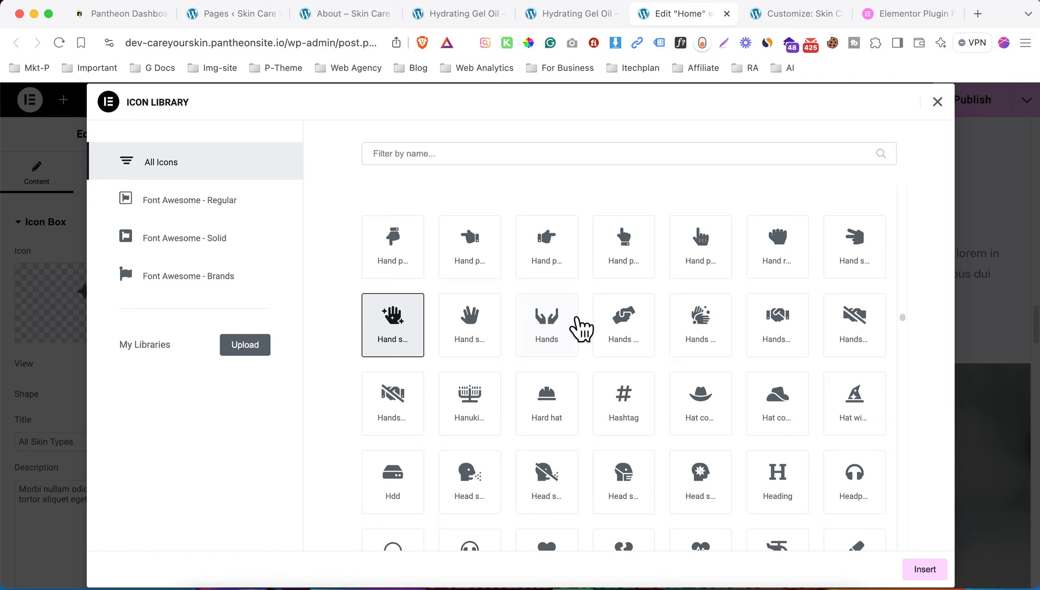
scroll(581, 328, down, 20)
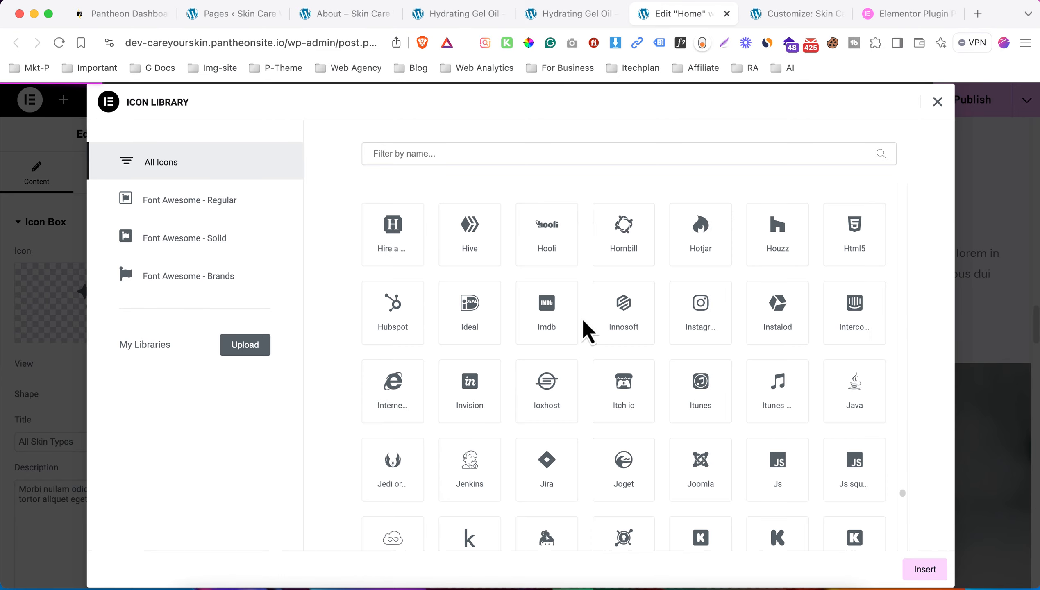
scroll(609, 332, up, 15)
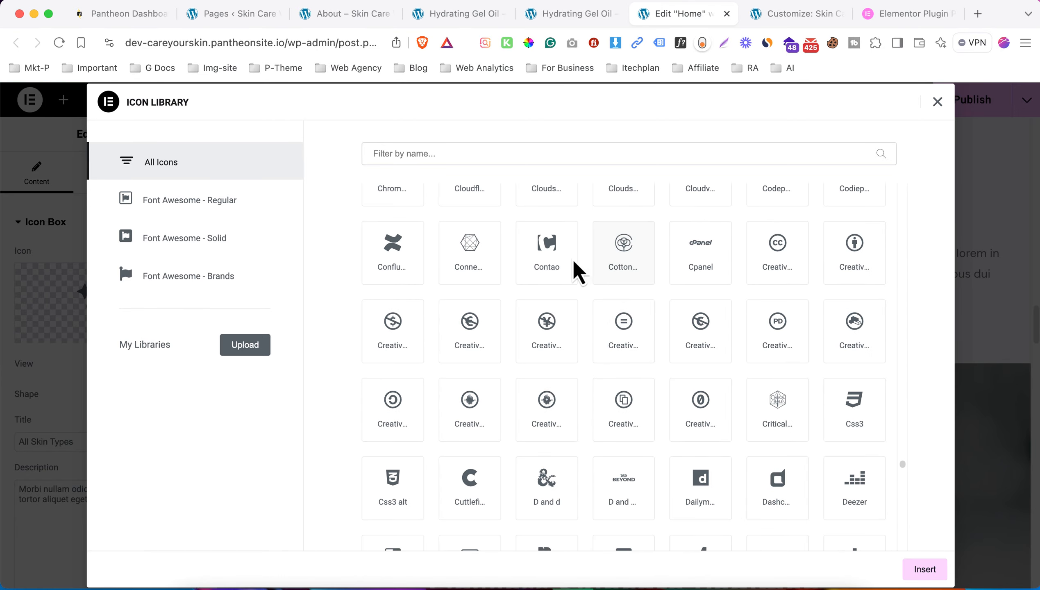
scroll(586, 272, up, 5)
click(615, 264)
click(925, 570)
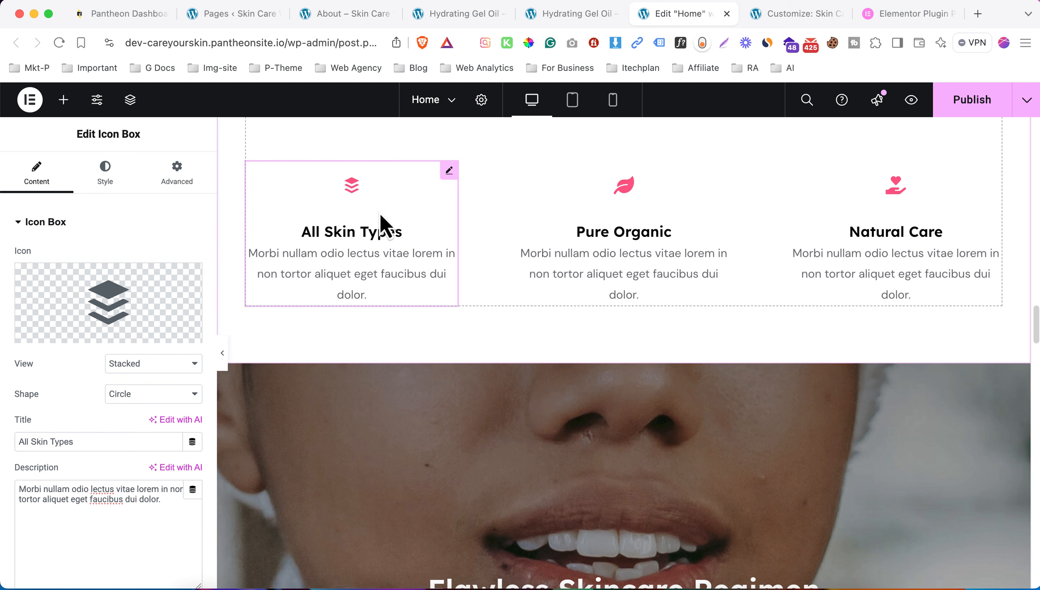
- Style the All Skin Types icon blue with size 55
click(104, 175)
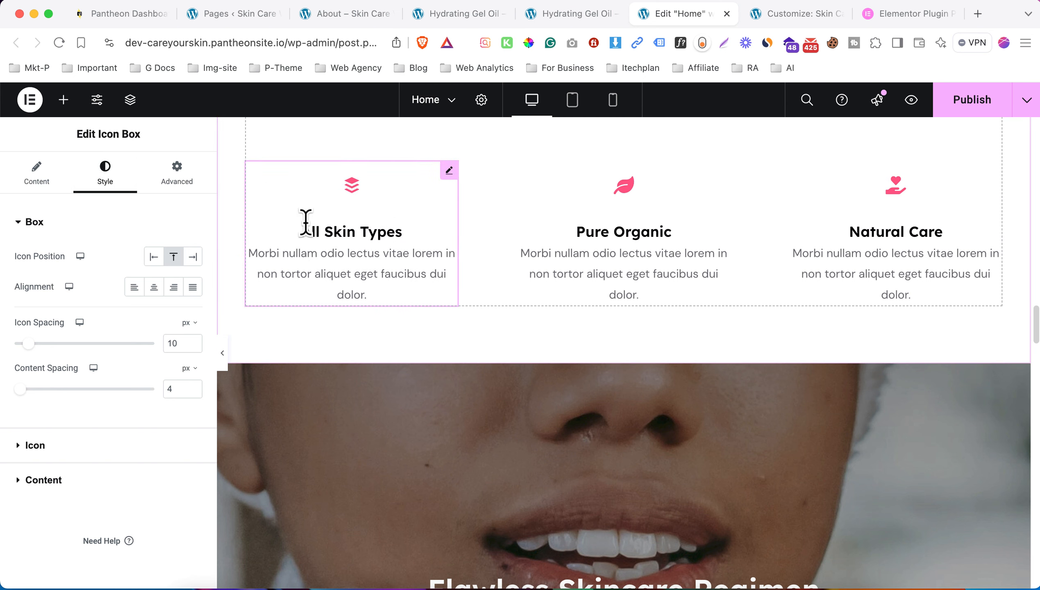
click(81, 444)
scroll(89, 360, down, 2)
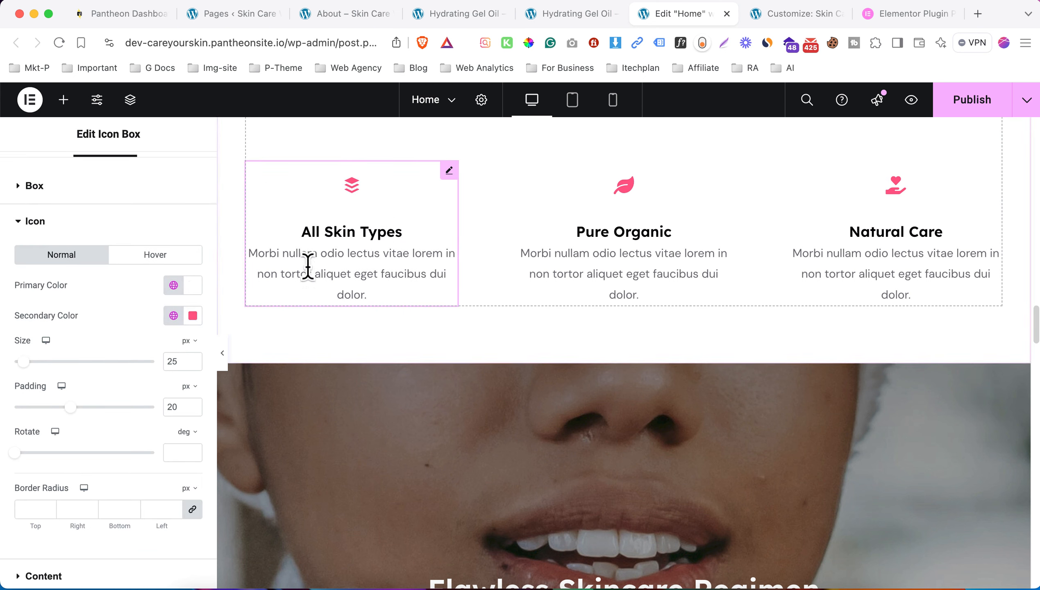
click(193, 315)
click(202, 493)
drag(23, 362, 39, 362)
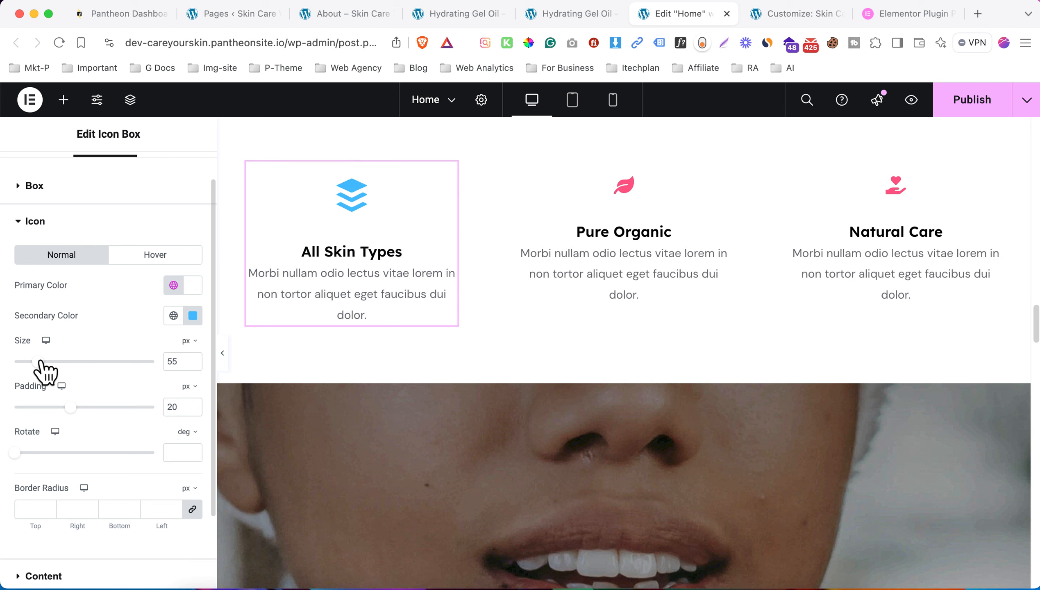
click(62, 221)
- Set the All Skin Types title typography to Verdana at a larger size
click(143, 291)
scroll(104, 353, down, 2)
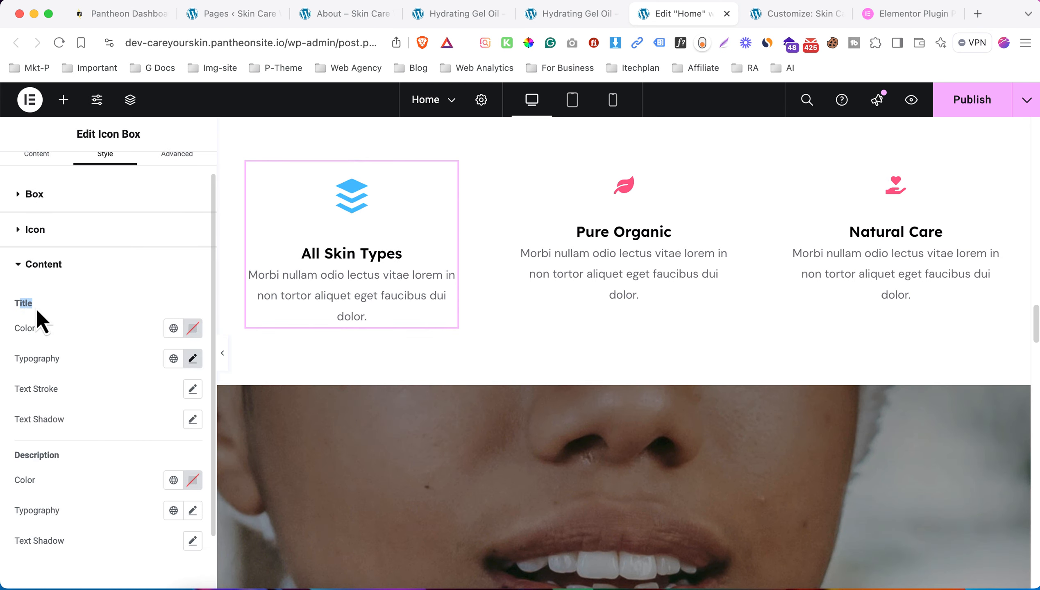
drag(61, 456, 18, 456)
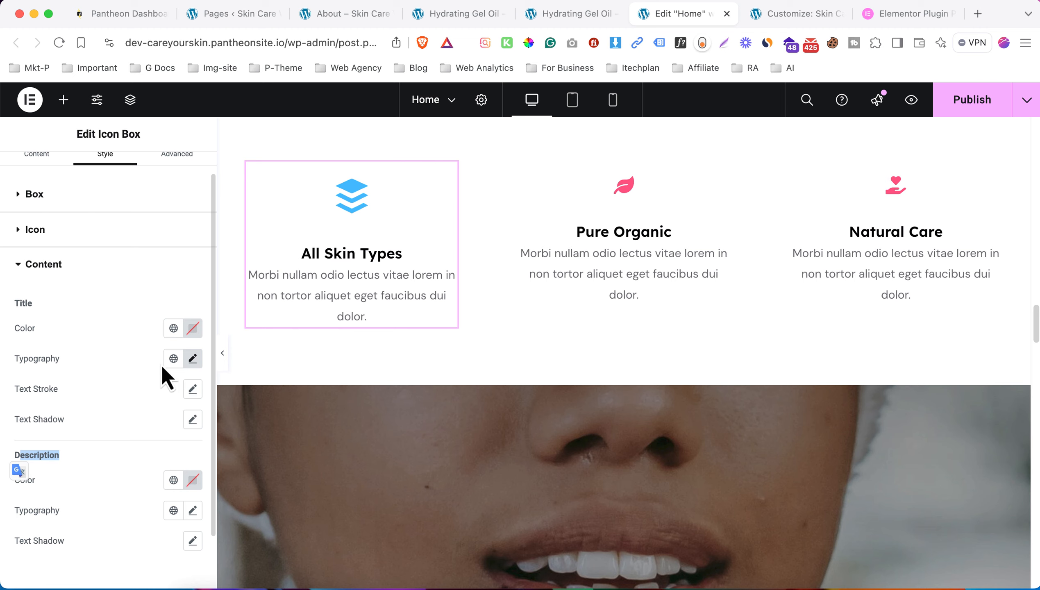
click(192, 358)
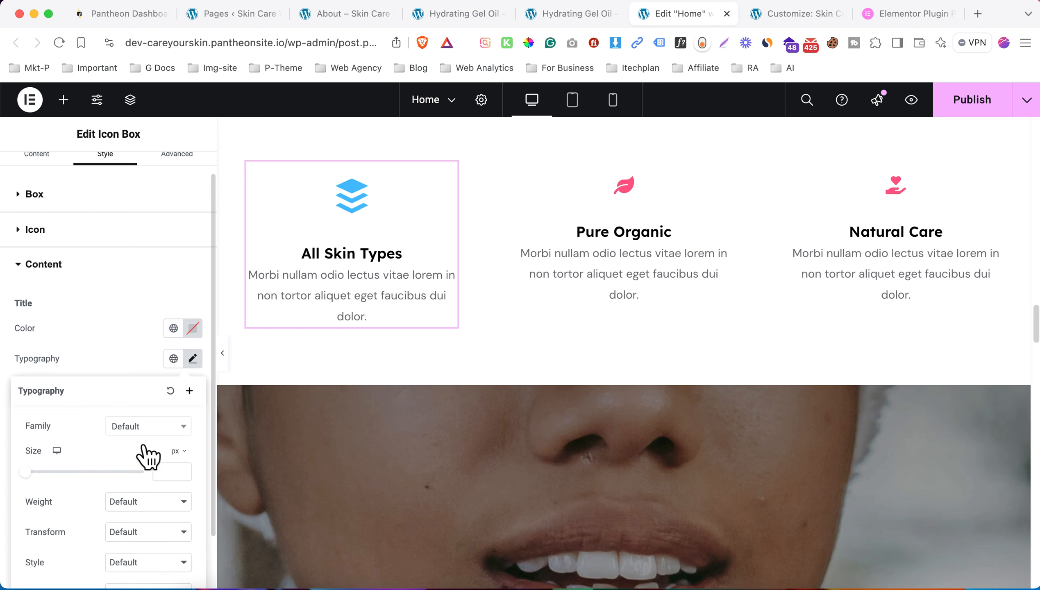
click(148, 427)
click(132, 350)
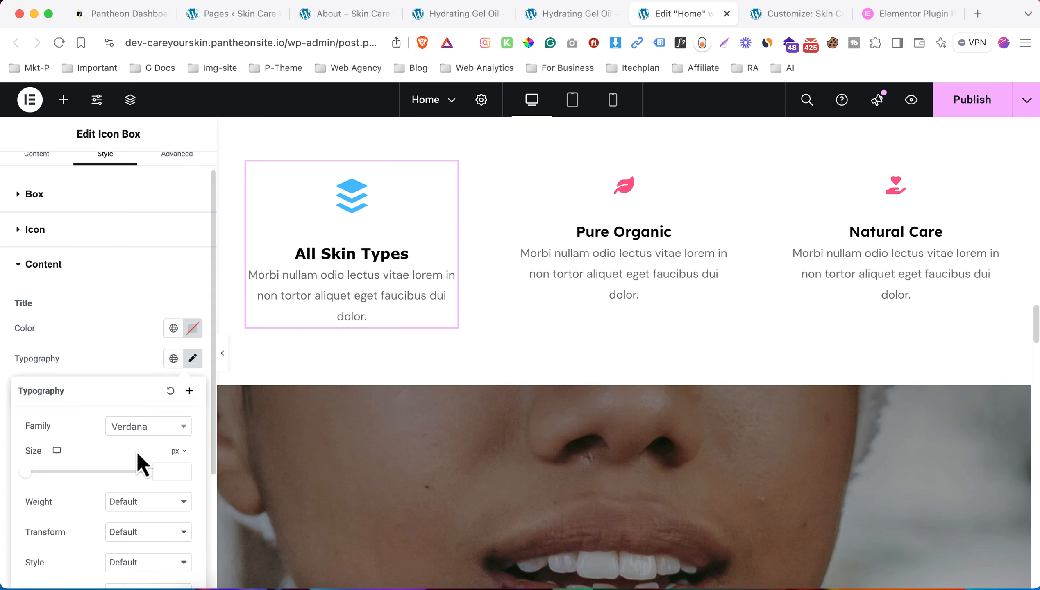
scroll(137, 451, down, 1)
drag(25, 452, 42, 453)
click(115, 262)
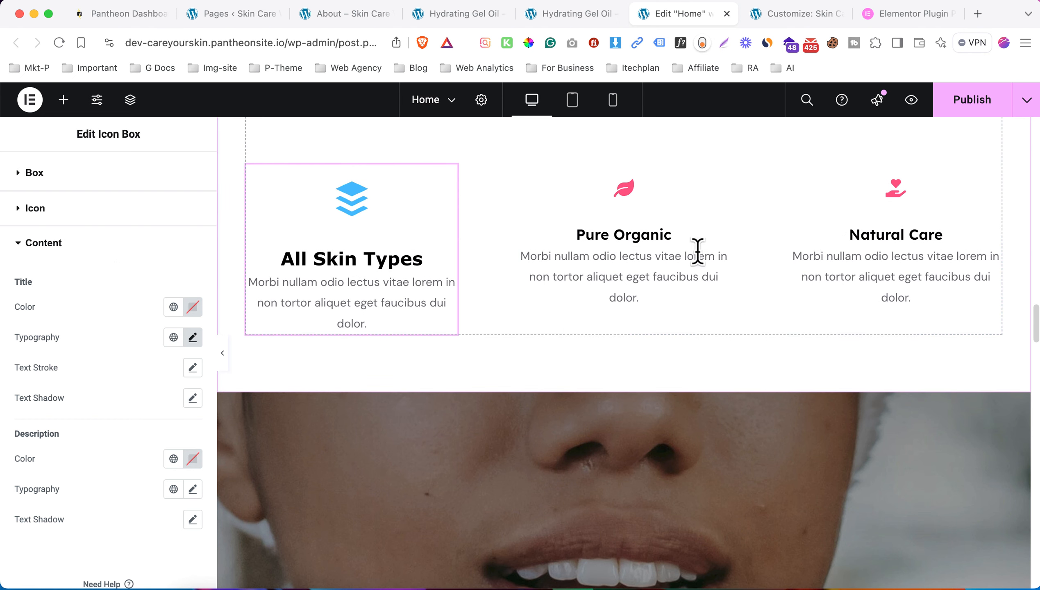
scroll(311, 313, up, 1)
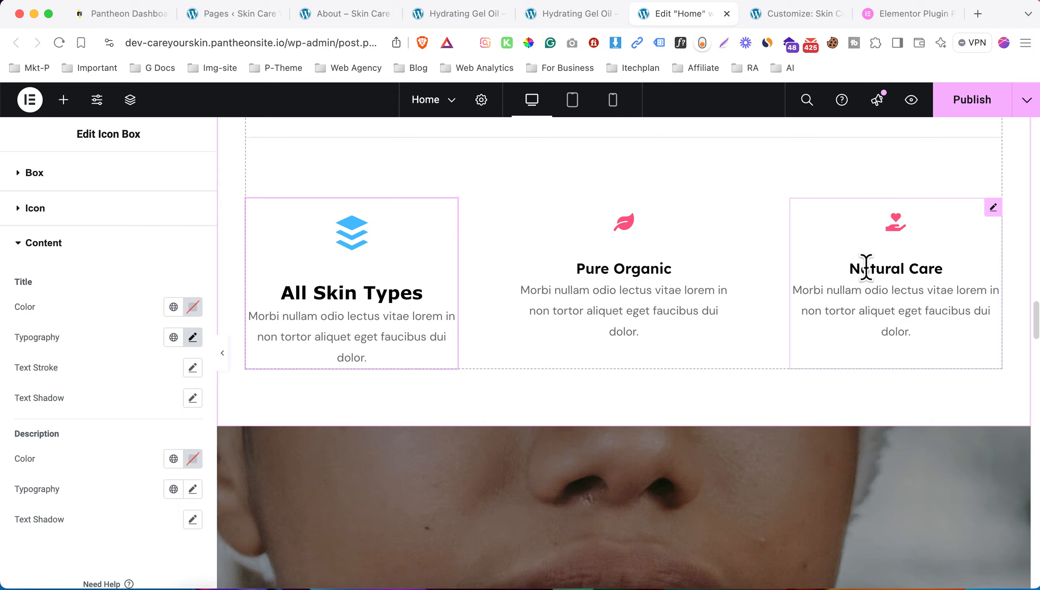
- Copy the All Skin Types box and paste its style onto Pure Organic and Natural Care
right_click(348, 259)
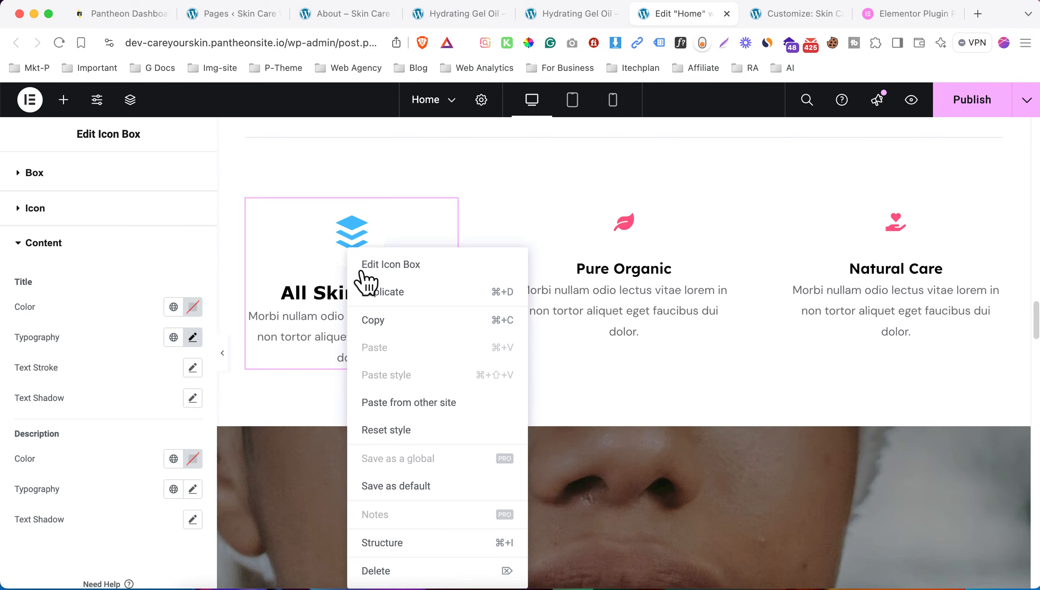
click(407, 321)
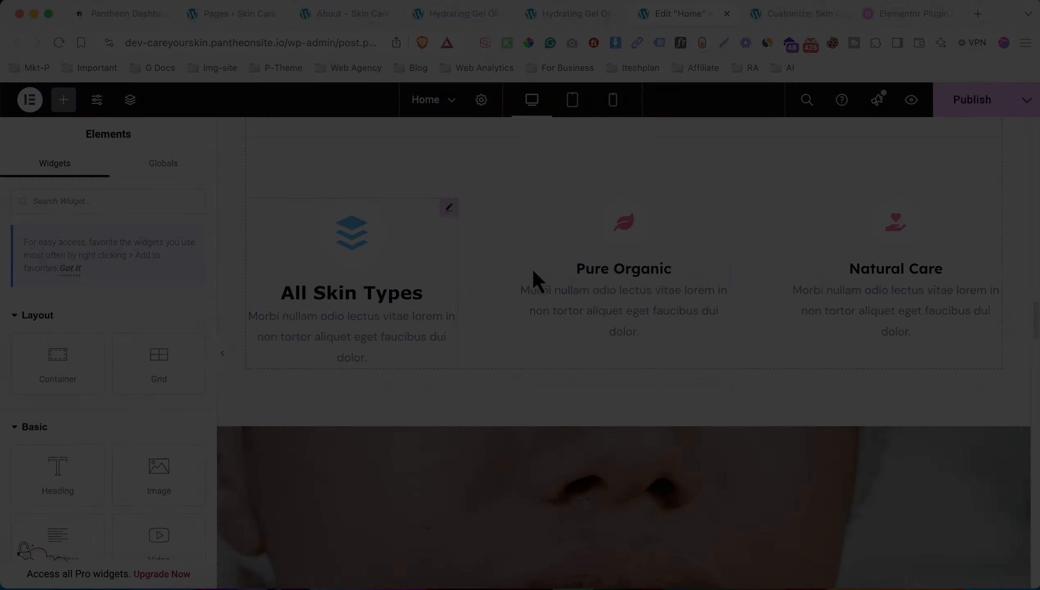
right_click(591, 229)
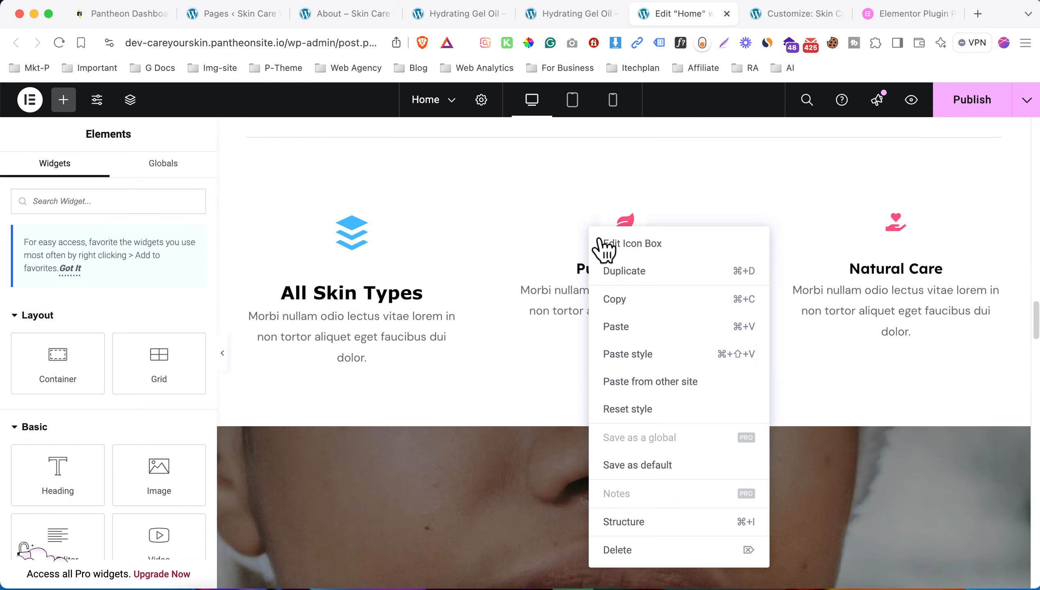
click(640, 355)
right_click(864, 267)
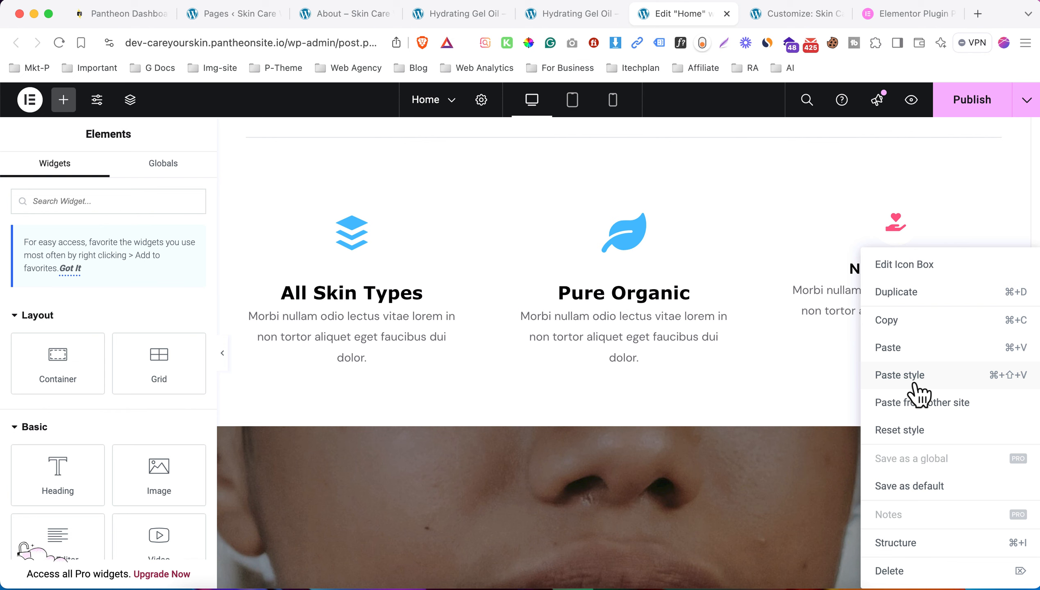
click(913, 382)
- Start replacing the Flawless Skincare Regimen section's background image from the Media Library
scroll(743, 314, down, 5)
click(623, 241)
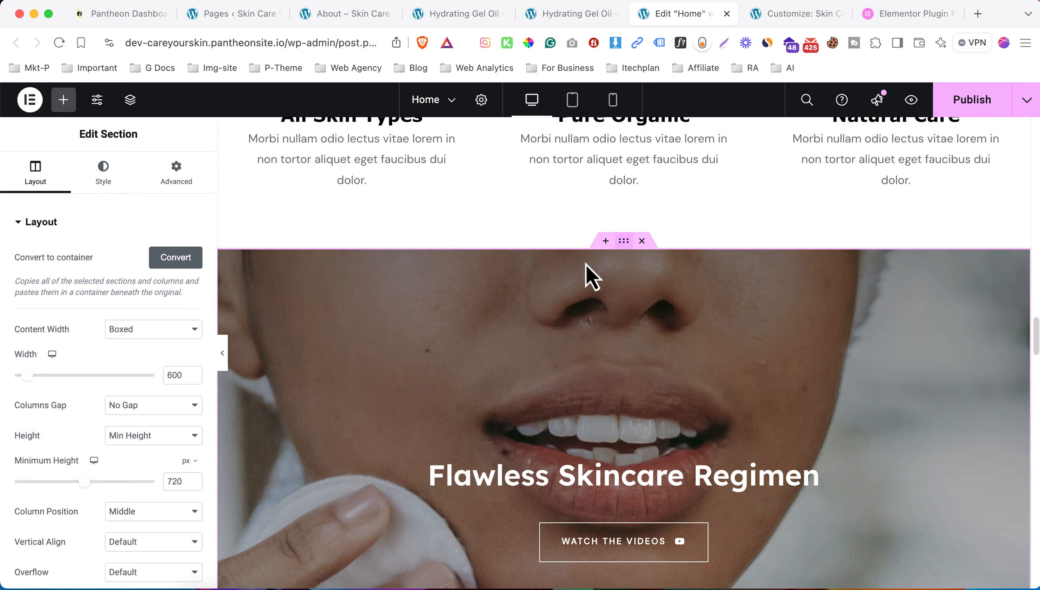
click(103, 173)
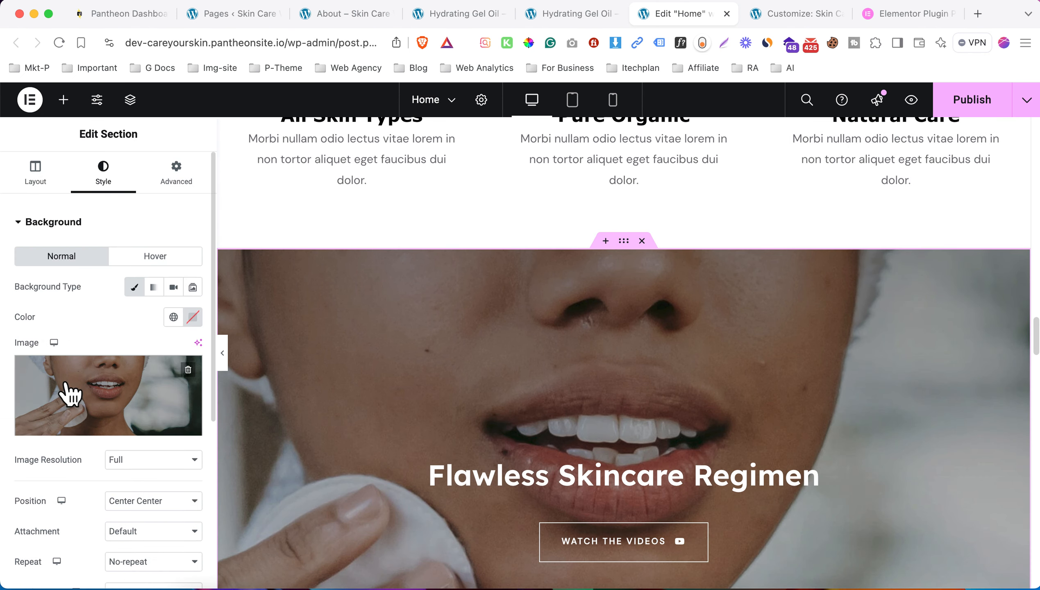
click(66, 391)
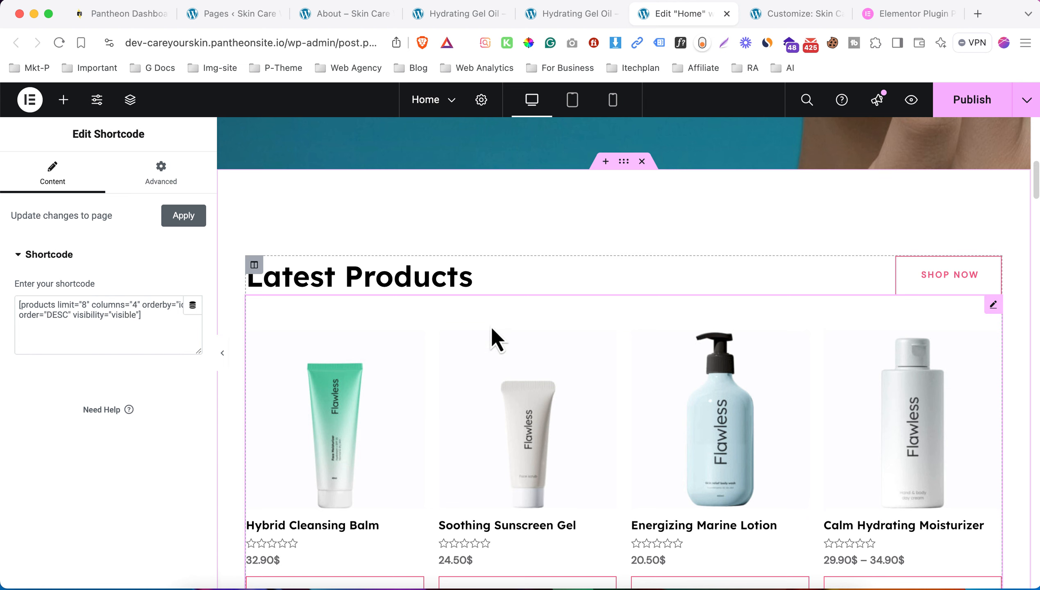
- Edit the products shortcode to columns="3" and limit="6"
scroll(470, 327, down, 5)
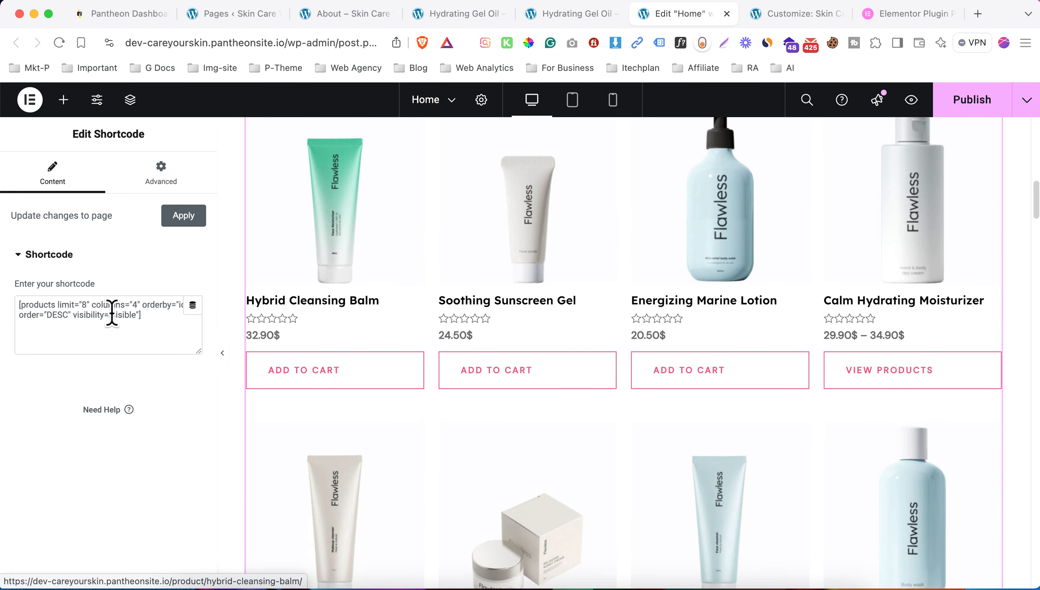
drag(136, 304, 133, 305)
text(3)
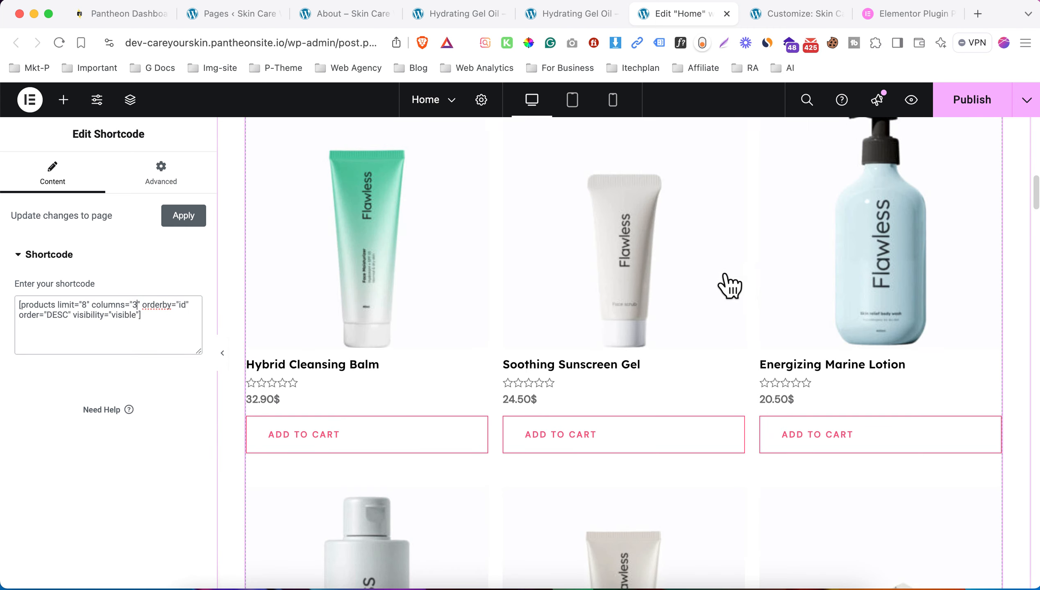
scroll(482, 383, down, 4)
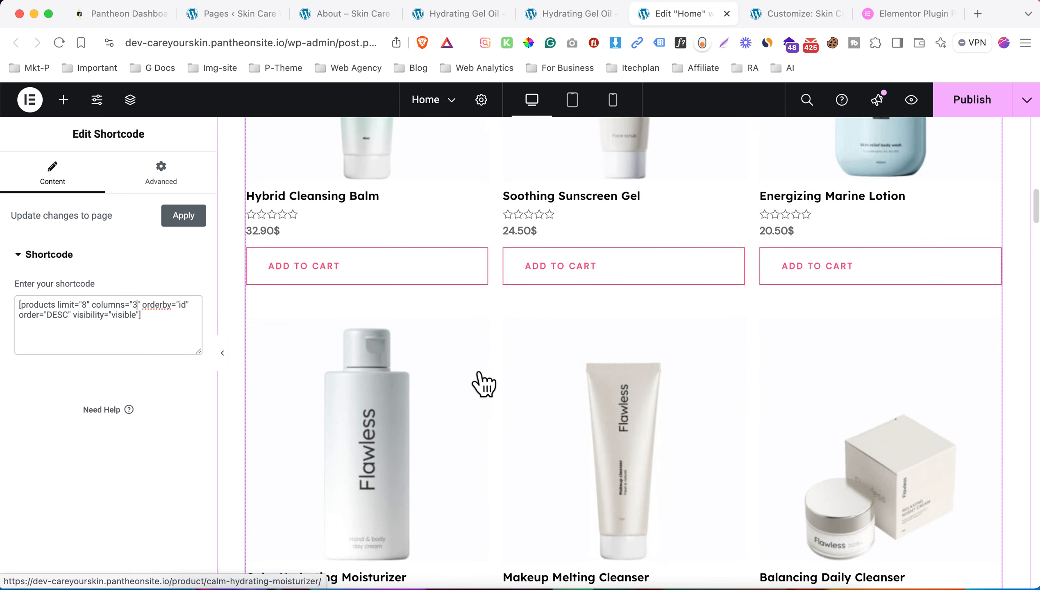
scroll(533, 346, down, 1)
scroll(520, 346, down, 9)
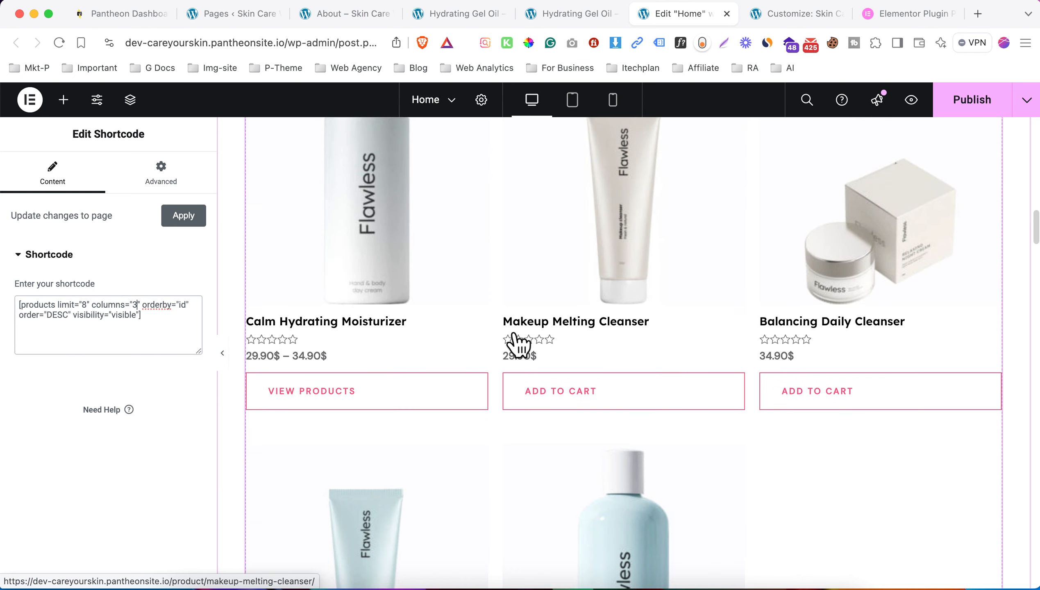
double_click(83, 305)
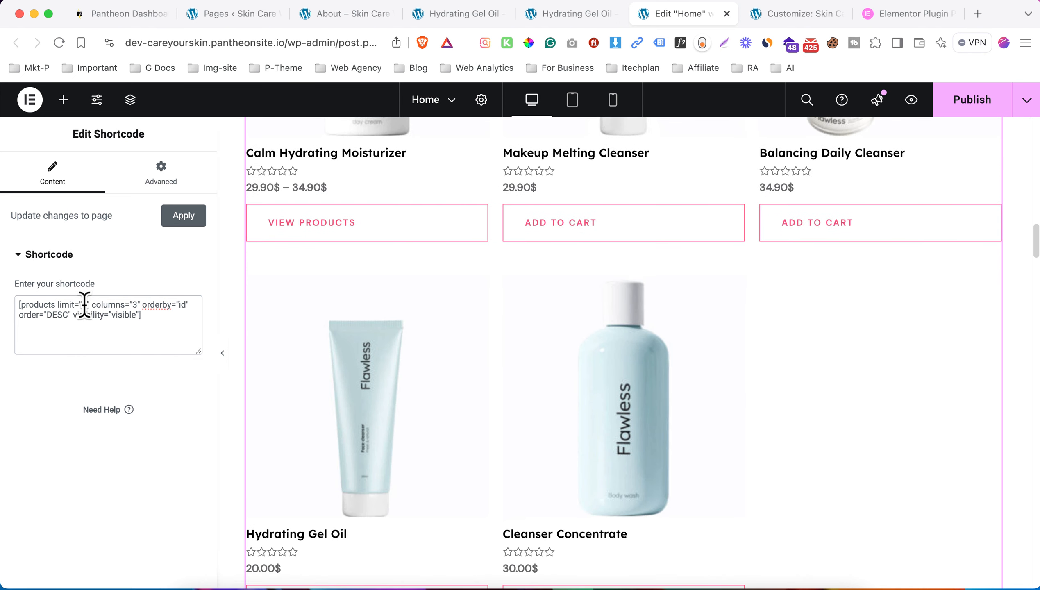
text(6)
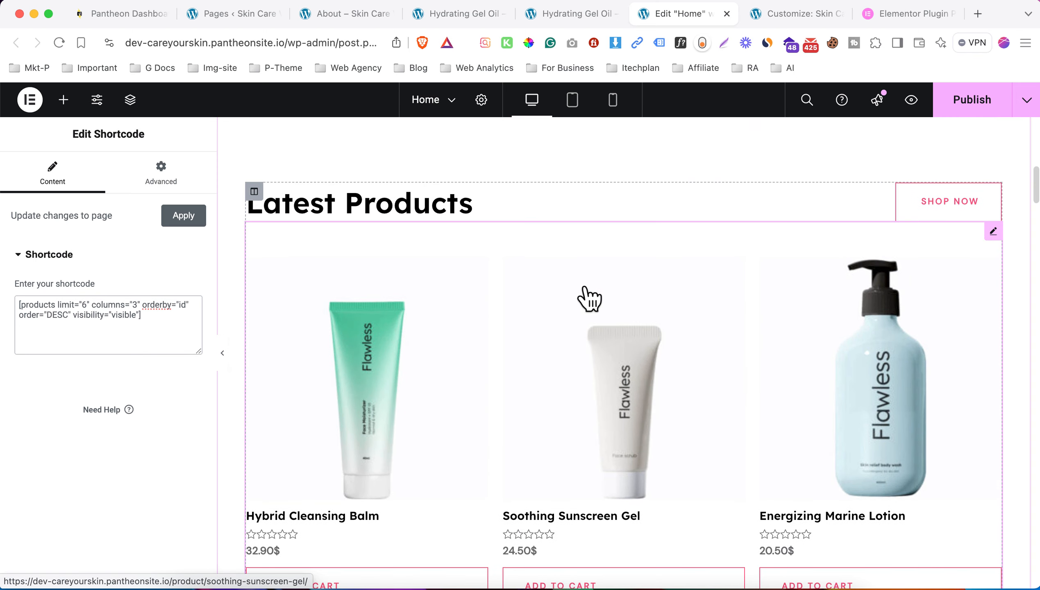
scroll(627, 309, down, 6)
scroll(525, 382, down, 1)
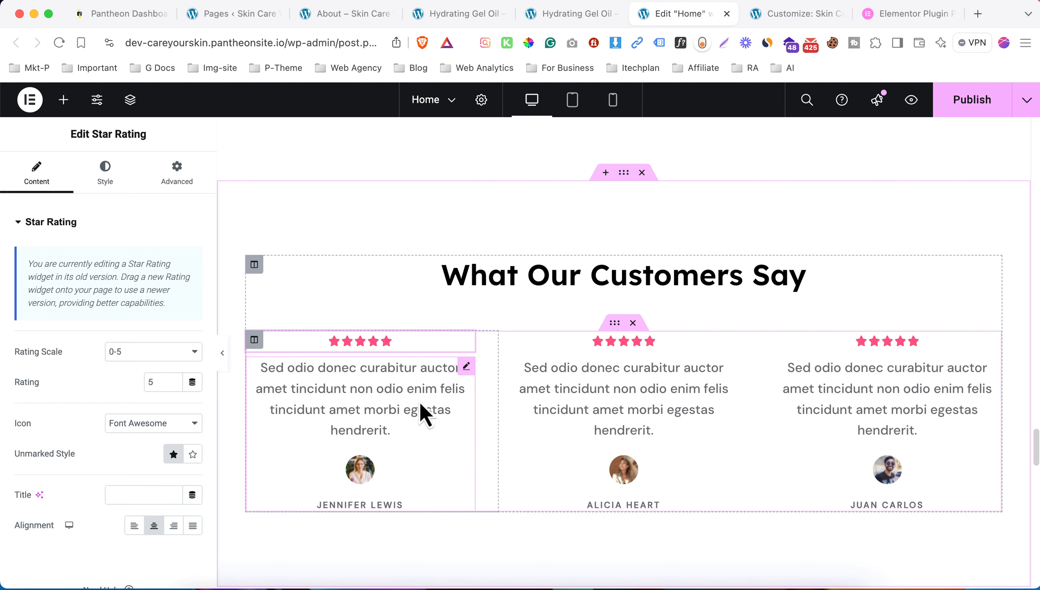
- Review the first testimonial's quote, reviewer name, title and link fields
click(465, 371)
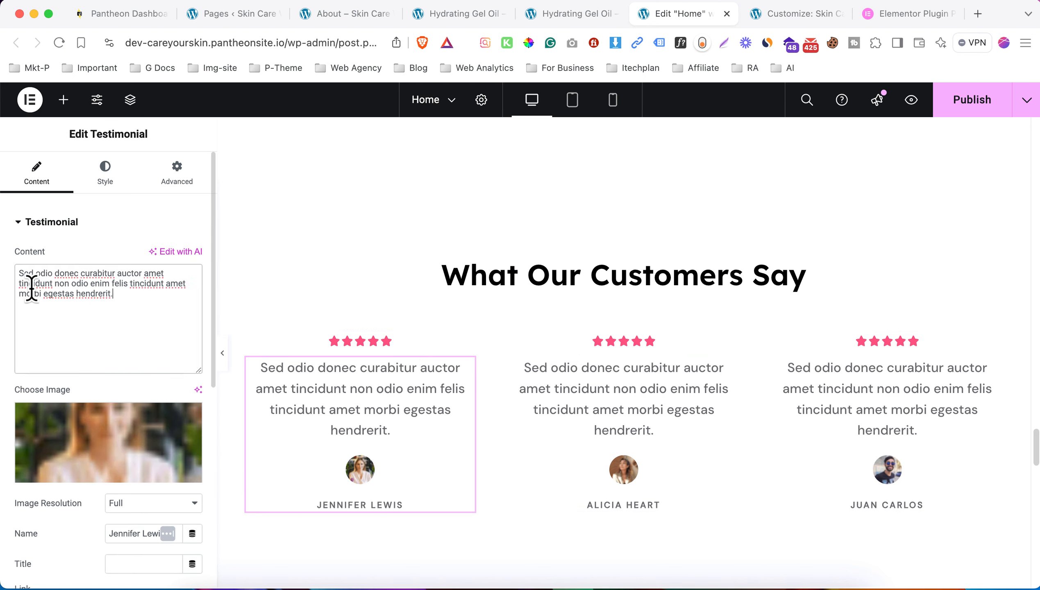
drag(17, 275, 55, 330)
scroll(79, 363, down, 1)
scroll(107, 454, down, 1)
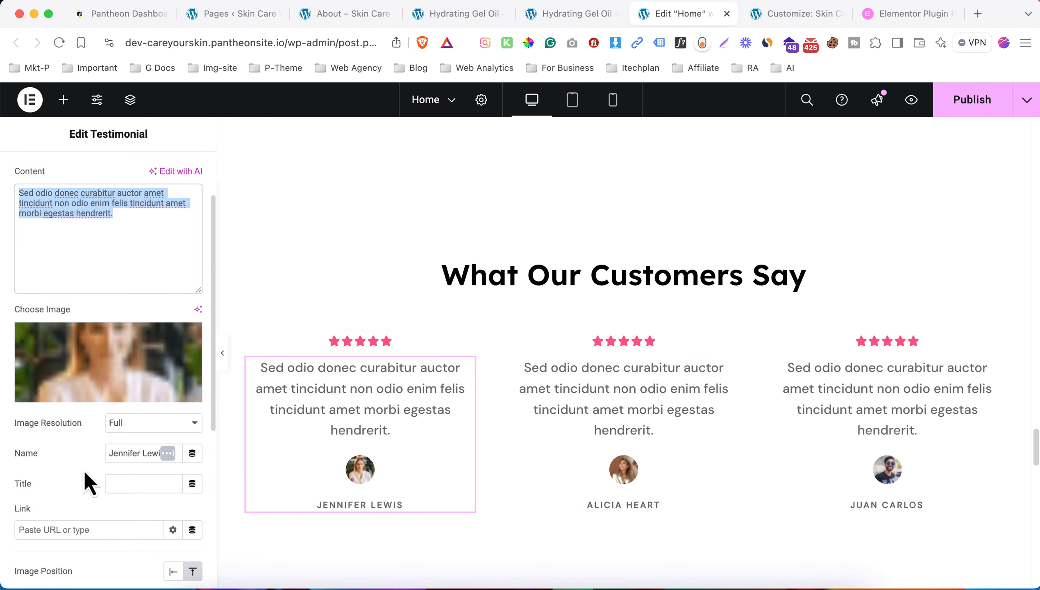
drag(107, 460, 179, 480)
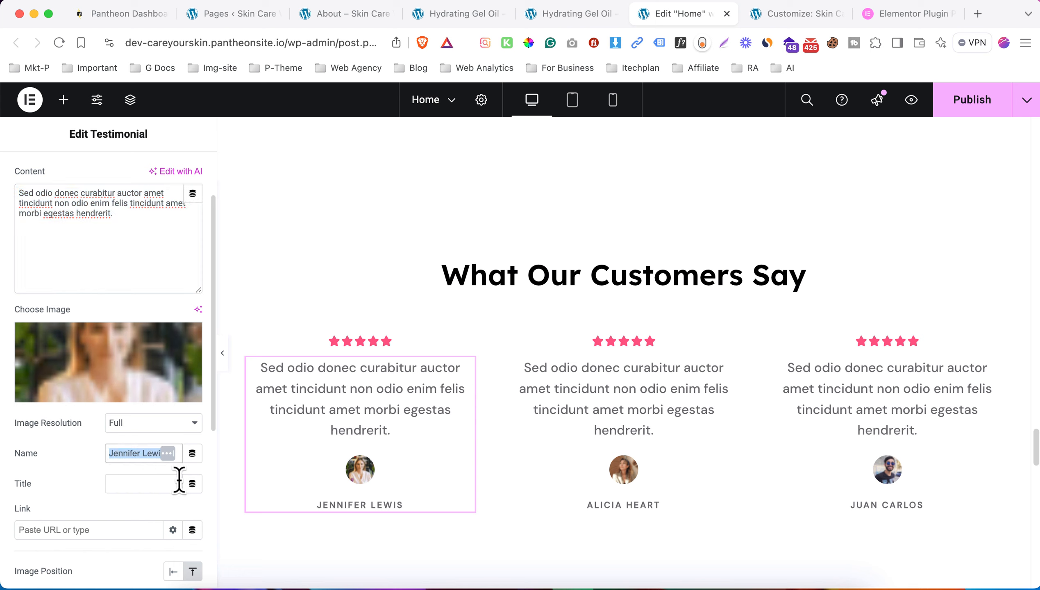
click(175, 481)
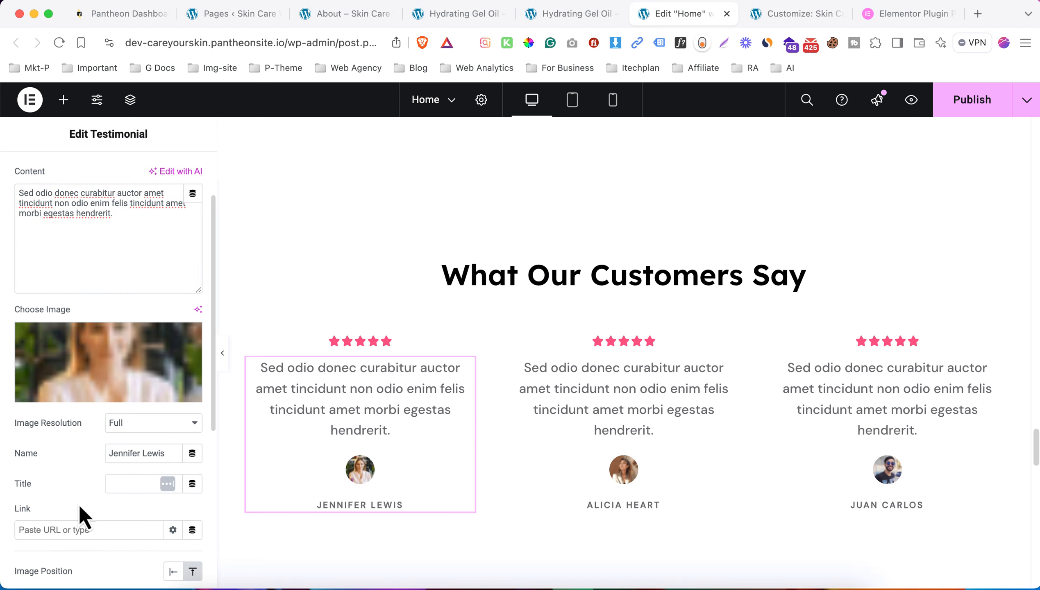
click(126, 525)
- Set the first Star Rating's icon style to Unicode, keeping solid unrated stars
click(352, 347)
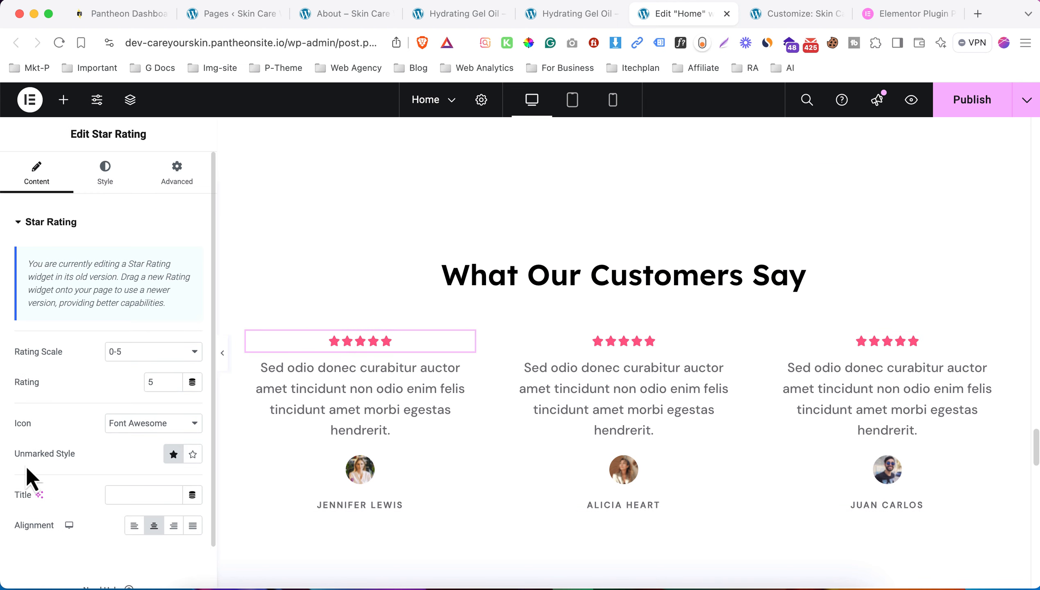
click(100, 462)
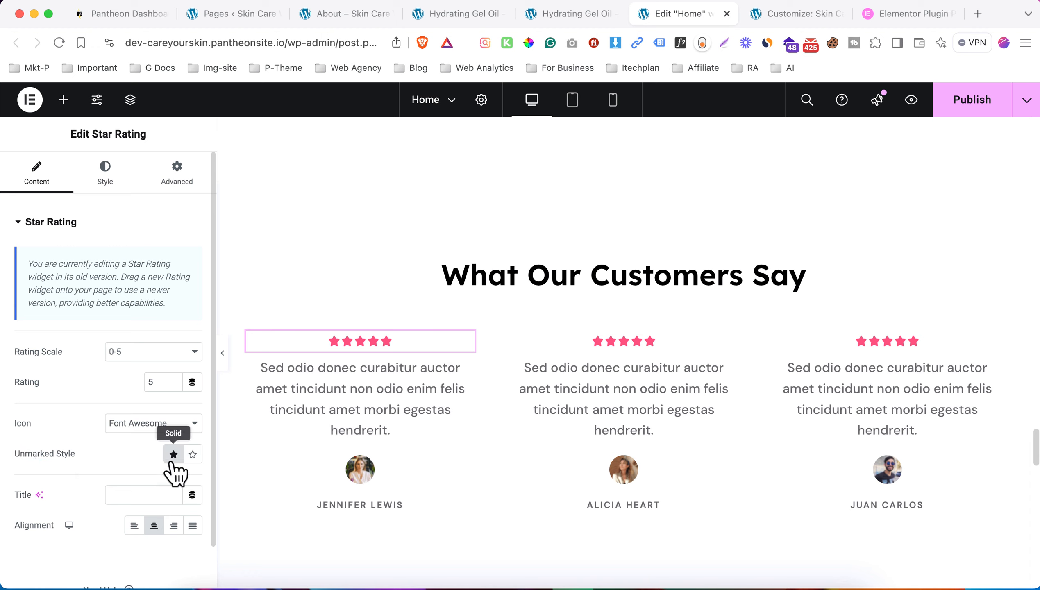
click(192, 455)
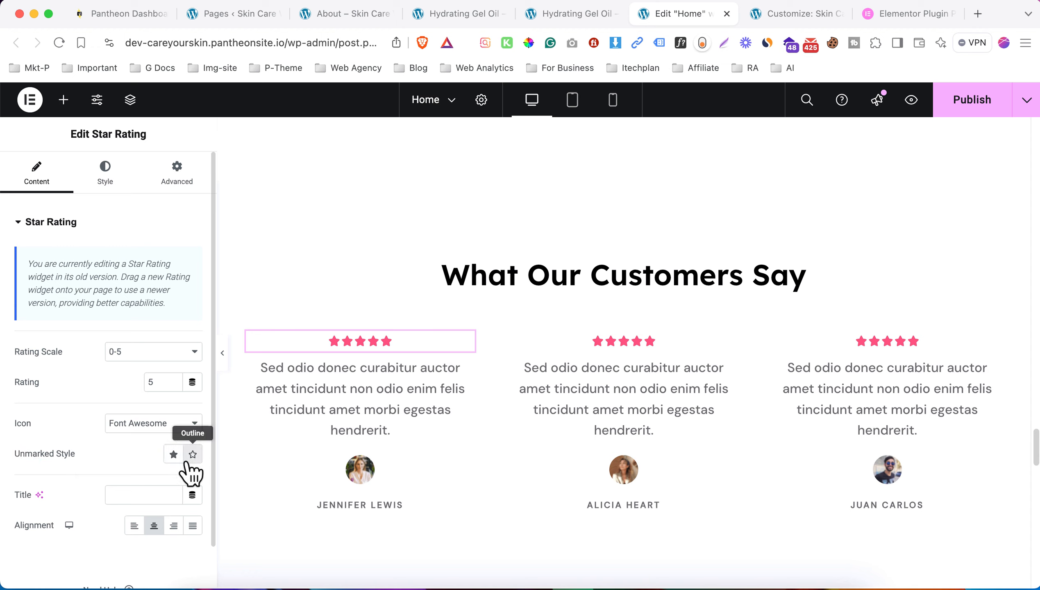
click(169, 456)
click(110, 425)
click(33, 424)
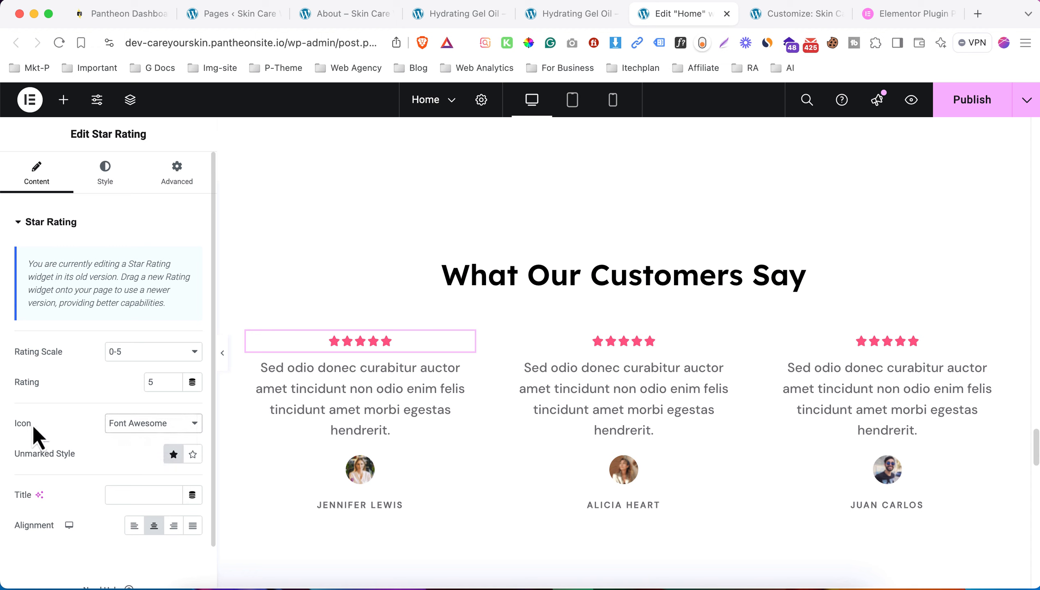
click(66, 425)
click(113, 426)
click(106, 440)
- Copy the first star rating and paste its style onto the second and third ratings
right_click(368, 346)
click(404, 331)
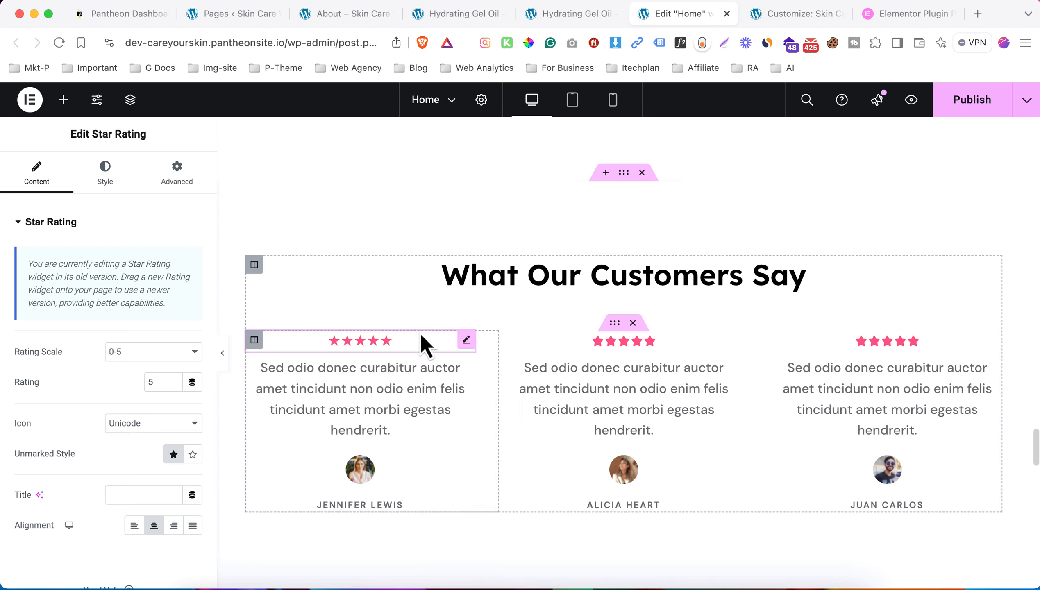
right_click(656, 355)
click(696, 375)
right_click(859, 355)
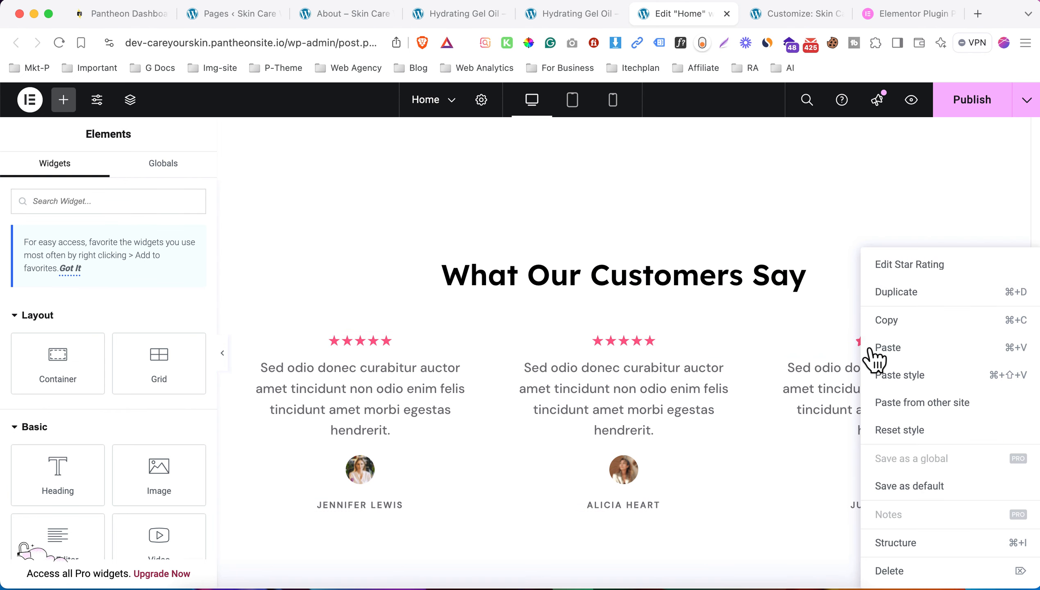
click(887, 376)
scroll(595, 386, down, 8)
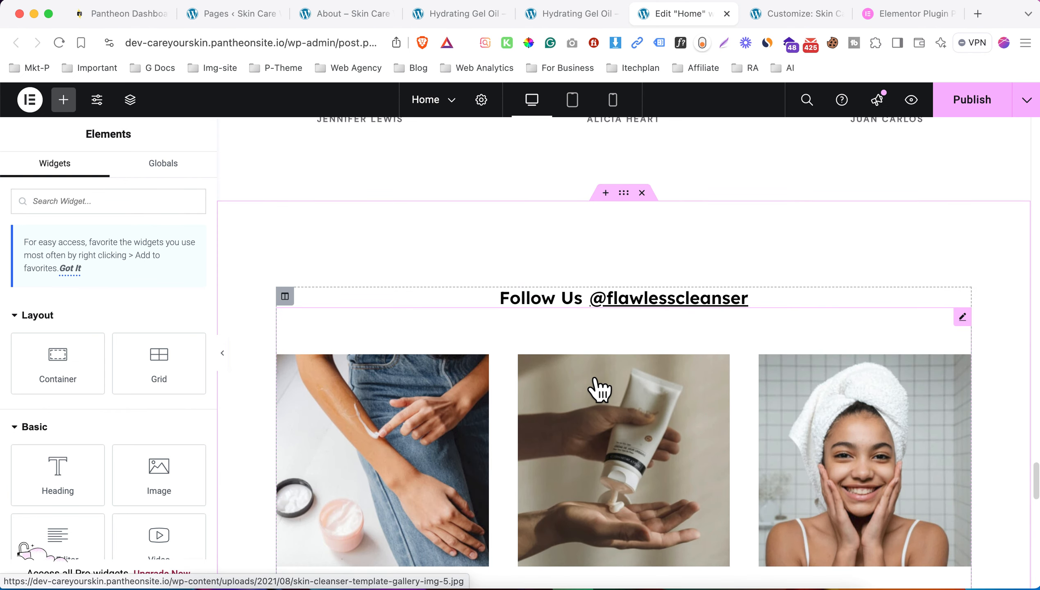
scroll(598, 388, down, 1)
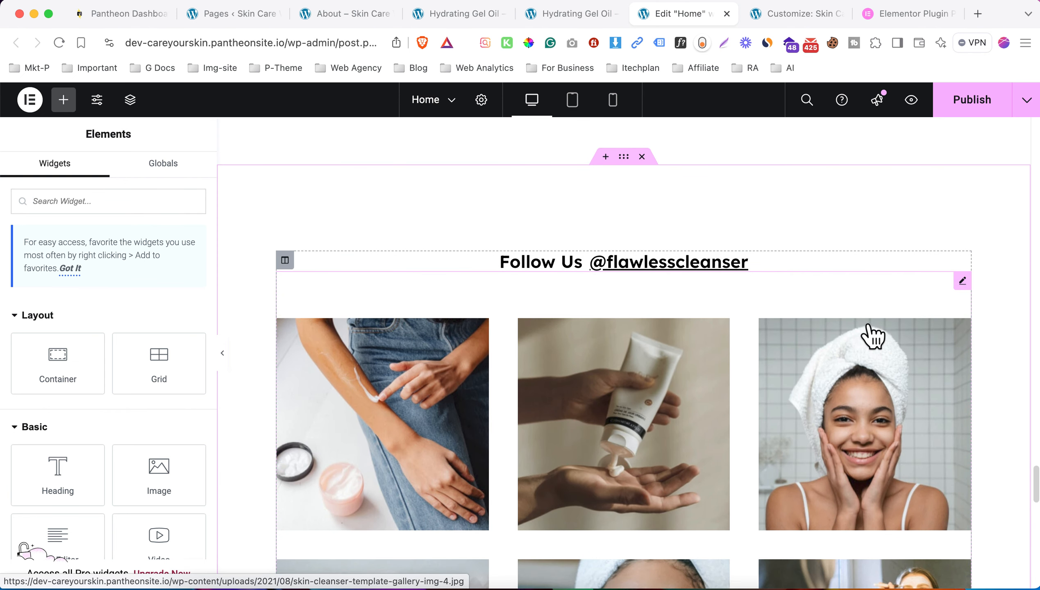
click(962, 281)
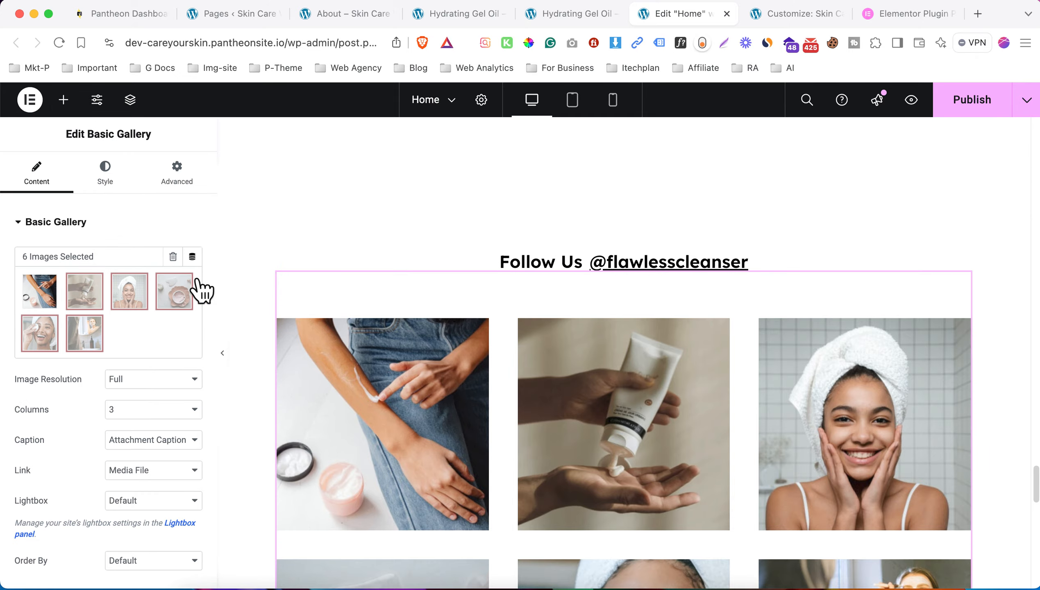
click(102, 312)
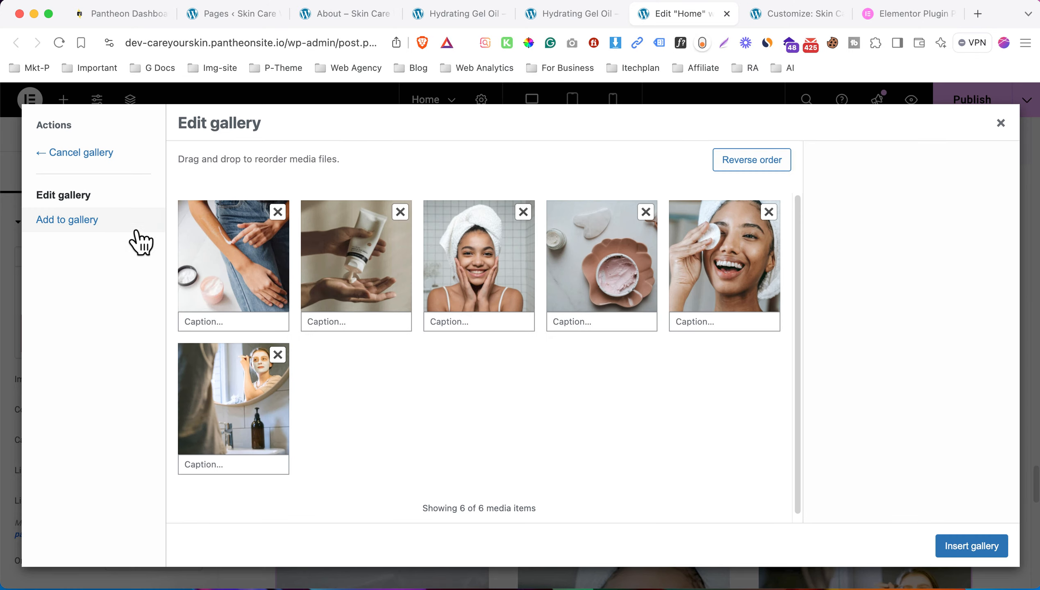
click(1001, 123)
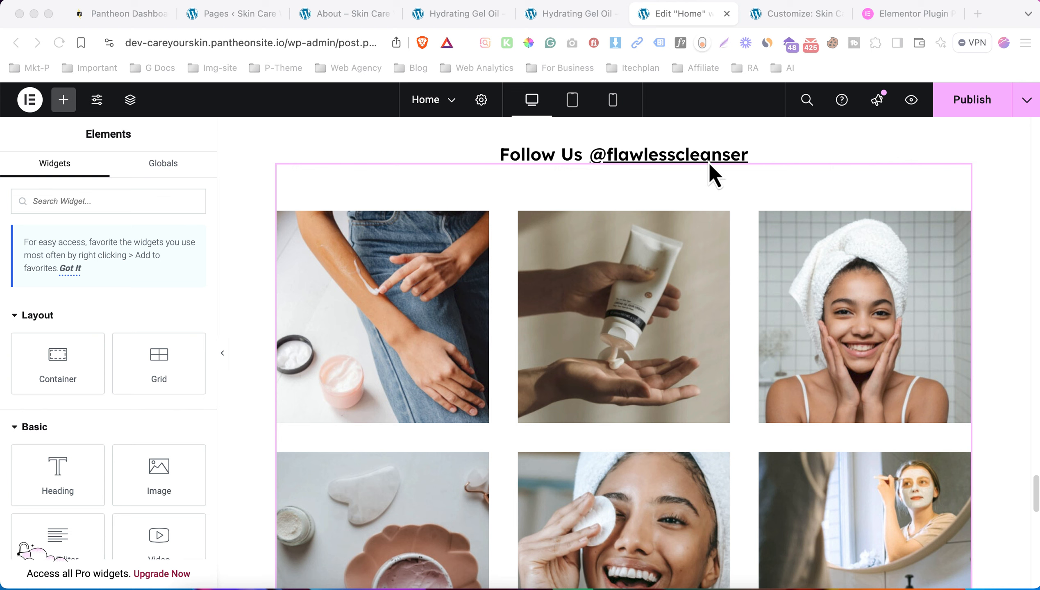
scroll(461, 300, up, 1)
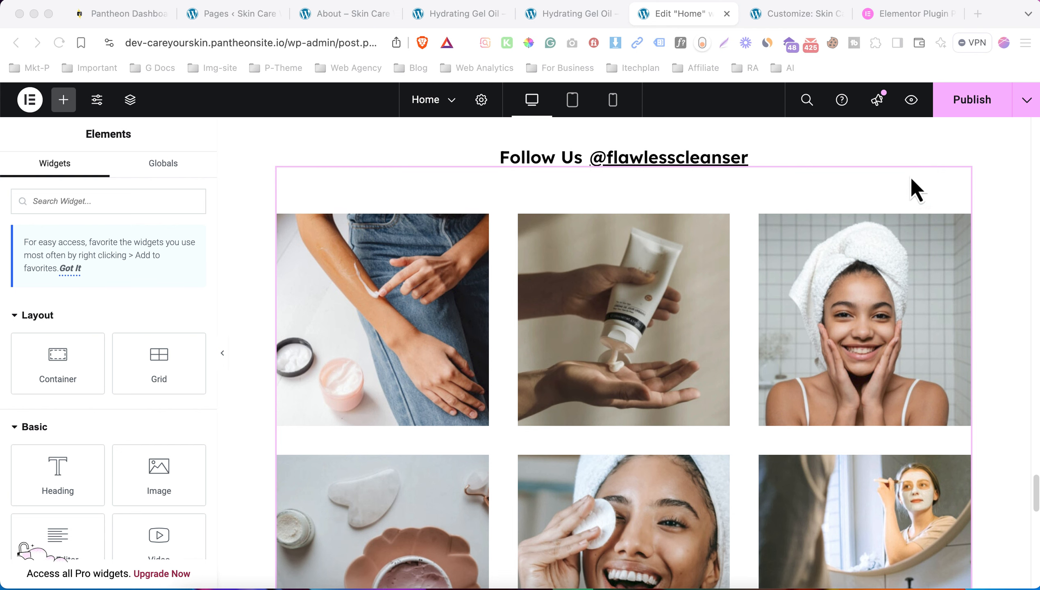
- Publish the Home page and load the live site root in the product tab
click(960, 110)
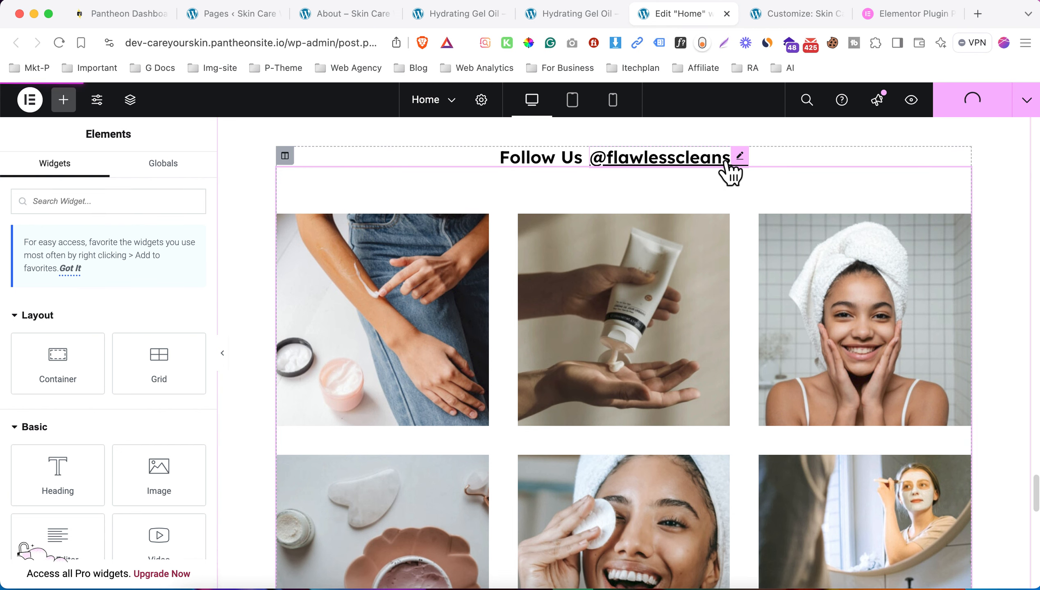
key(ctrl+shift+Tab)
key(BackSpace)
key(Return)
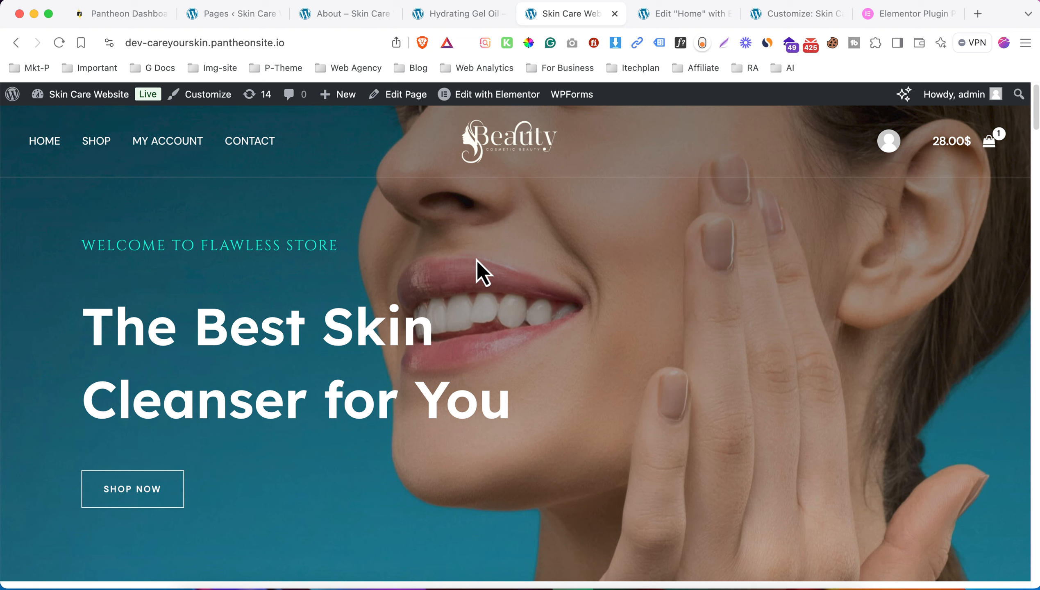
- Scroll through the live home page down to the Before footer strip
scroll(496, 253, down, 8)
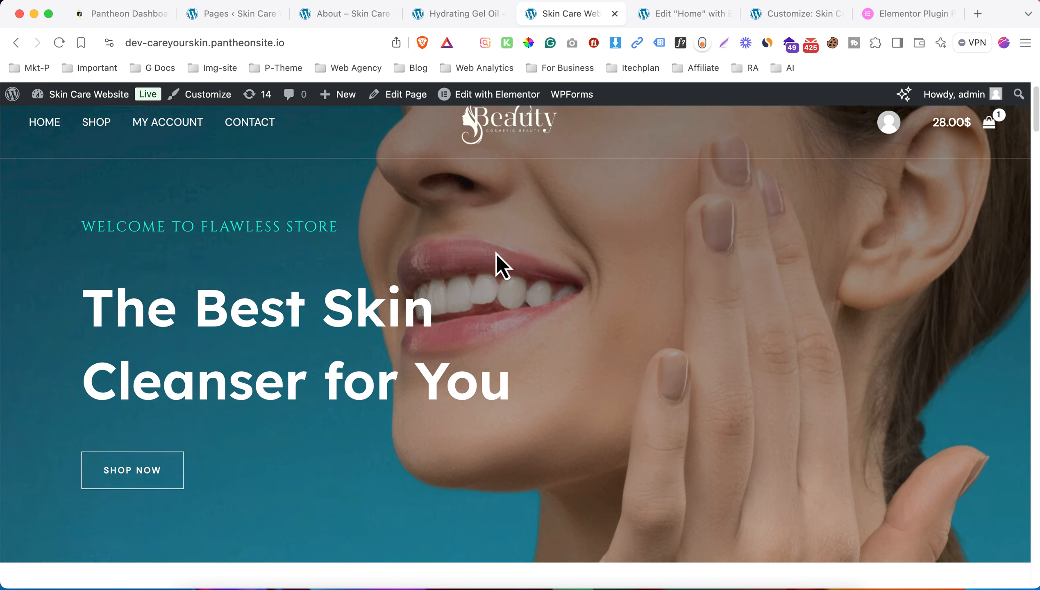
scroll(449, 303, down, 7)
scroll(449, 306, down, 7)
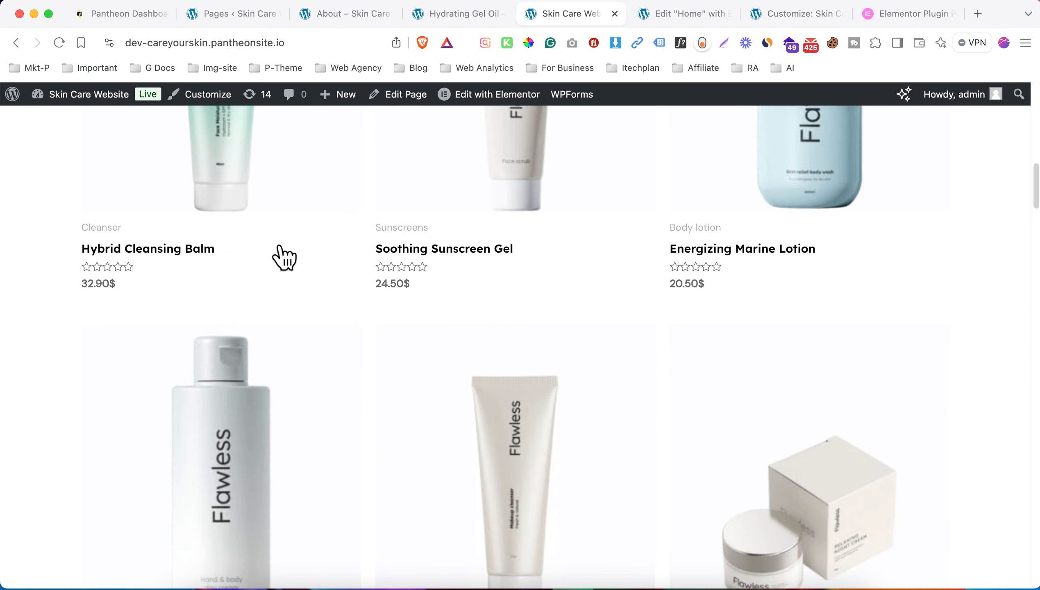
scroll(279, 255, up, 5)
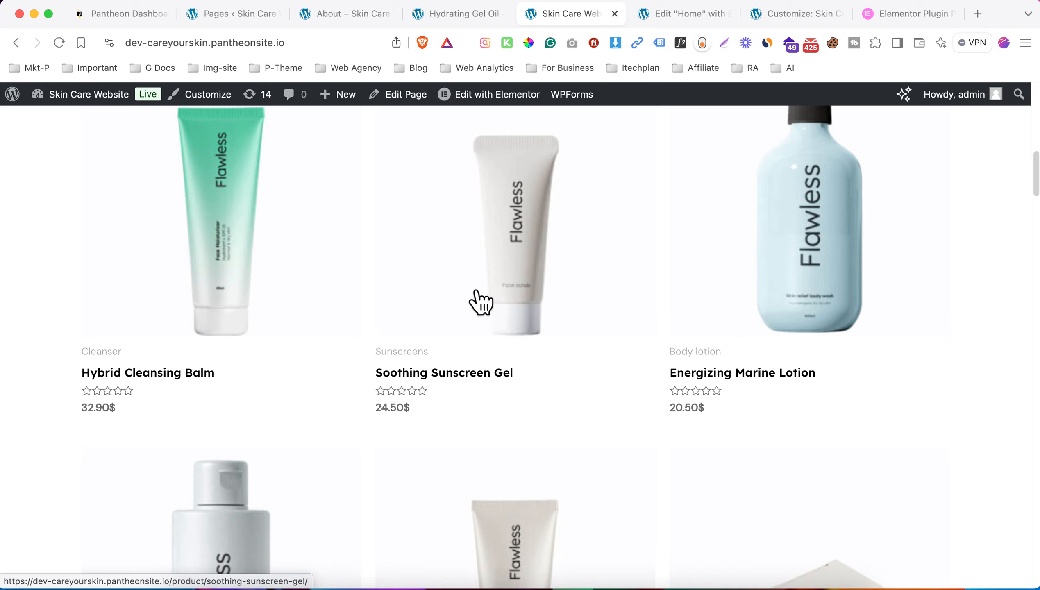
scroll(478, 291, down, 20)
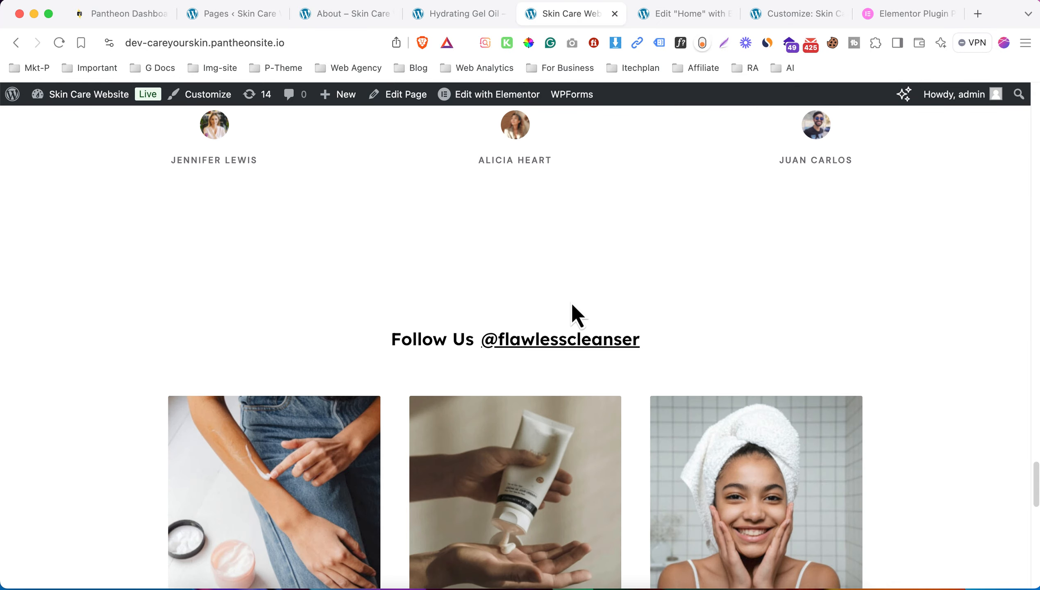
scroll(593, 295, up, 20)
scroll(446, 372, down, 20)
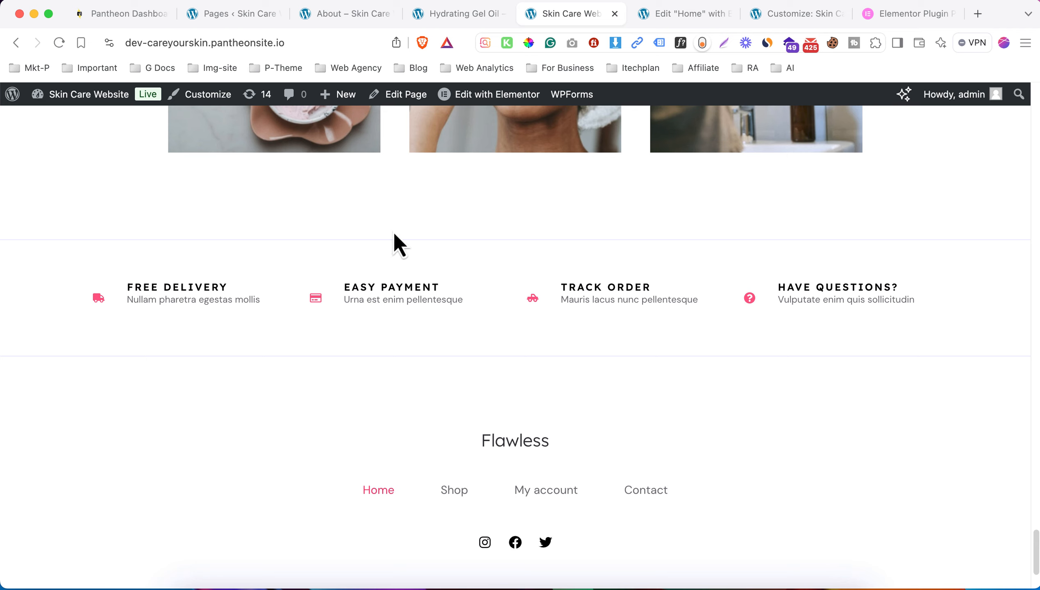
mouse_move(480, 100)
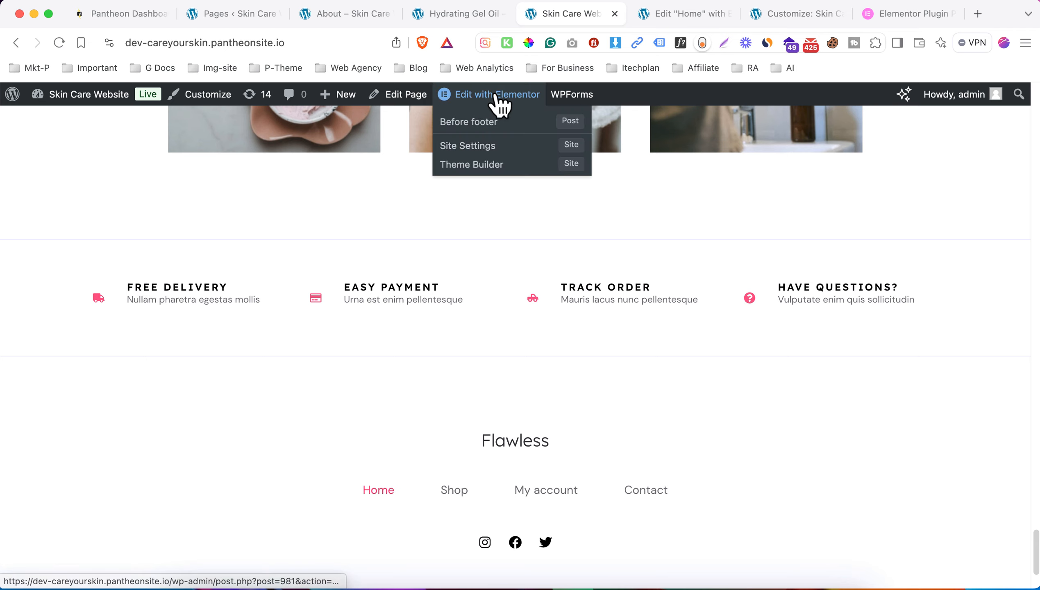
right_click(475, 119)
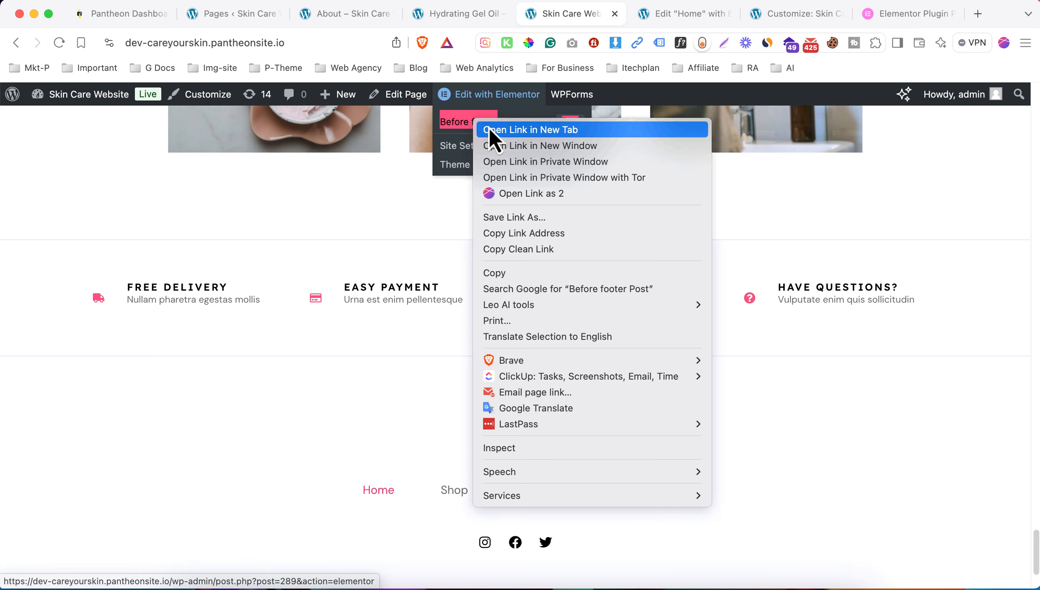
- Open the Before footer template in Elementor in a new tab and select the Free Delivery box
click(489, 128)
key(ctrl+Tab)
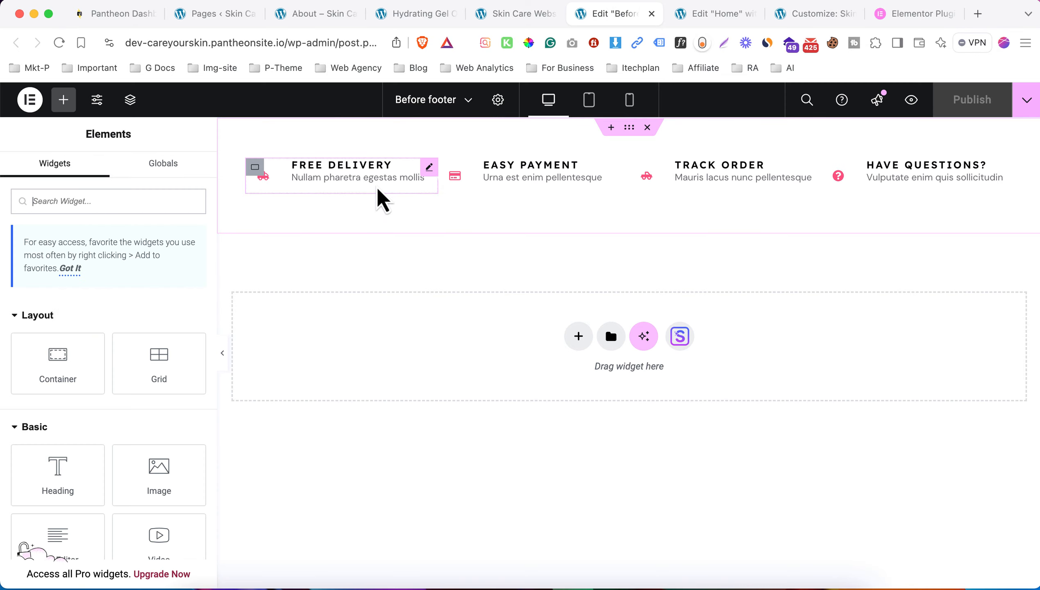
click(378, 183)
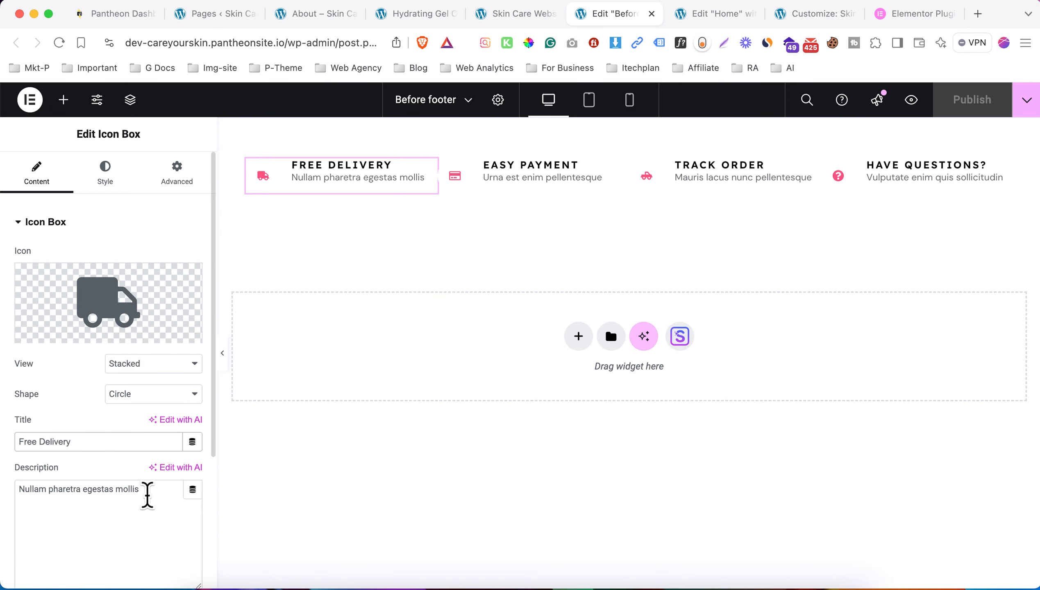
drag(147, 495, 1, 489)
click(52, 405)
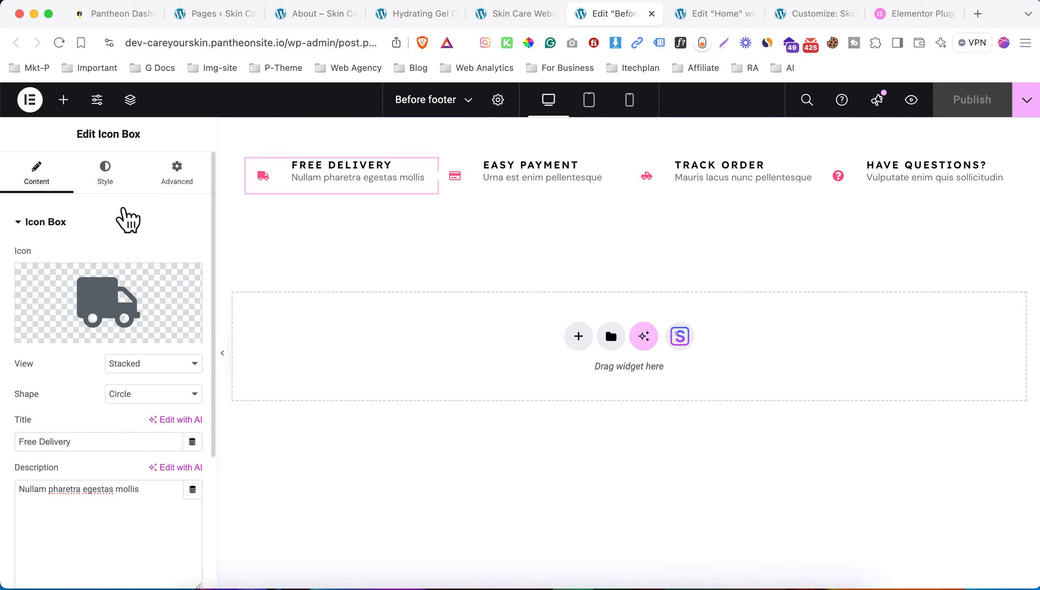
- Give Free Delivery the truck-loading icon and description 'Free Delivery over $350', then publish
click(106, 272)
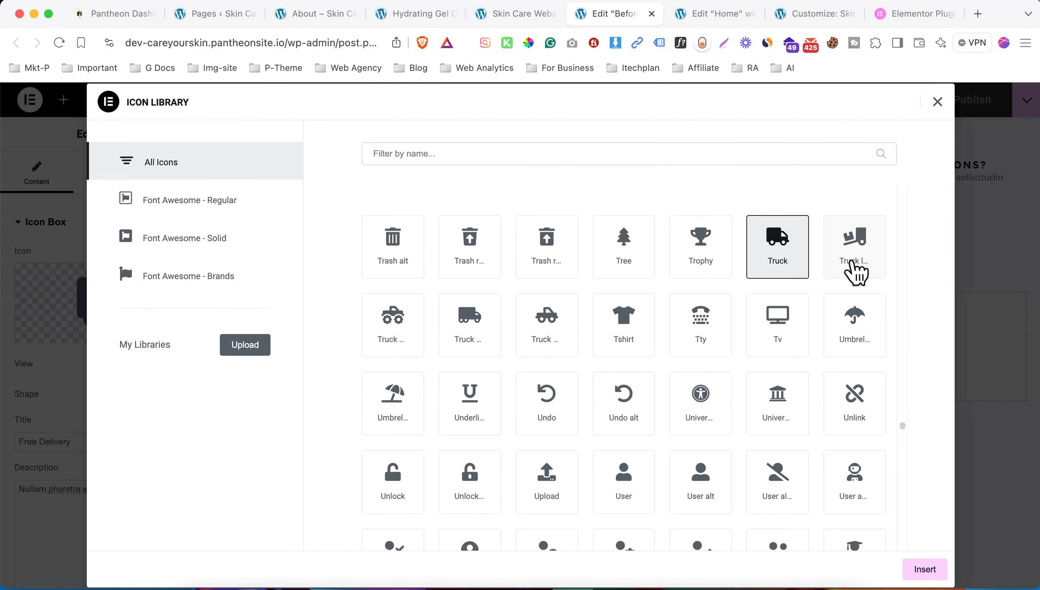
click(856, 272)
click(927, 571)
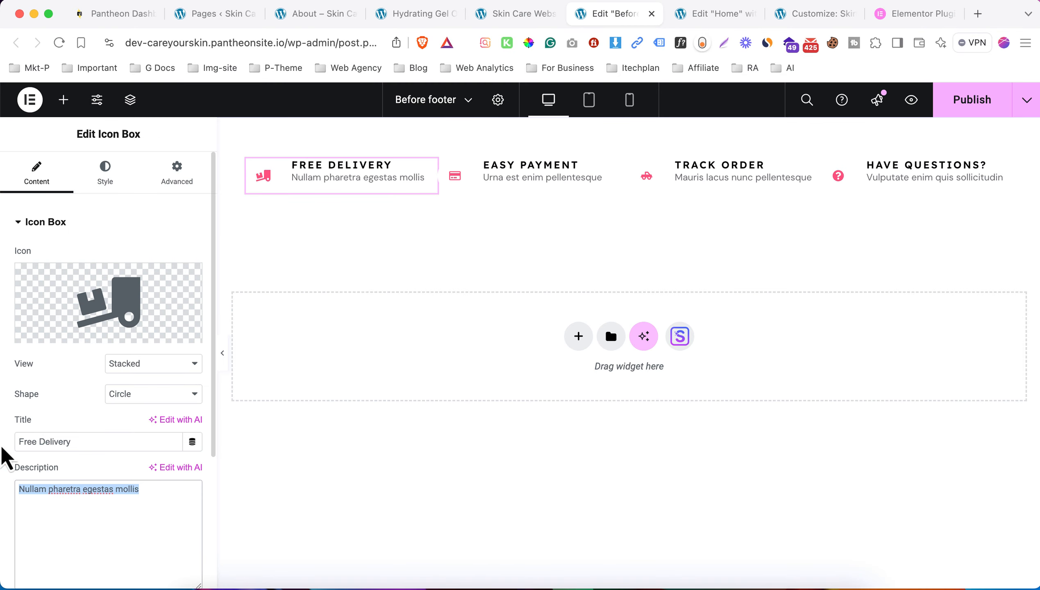
text(Free Delivery over $350)
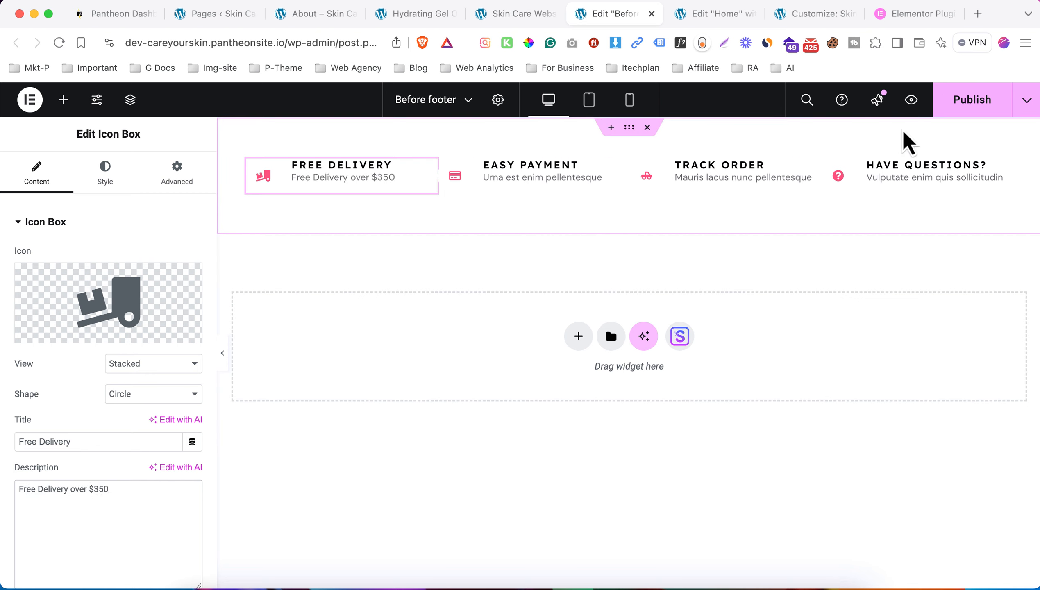
click(972, 101)
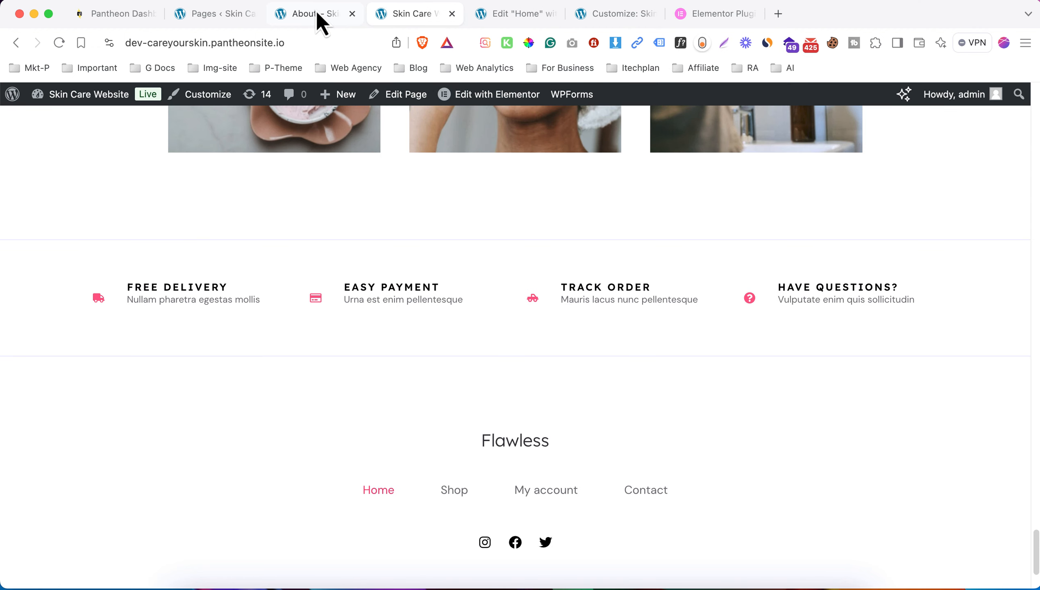
- Close the About tab, trash Hybrid Cleansing Balm from the Products list, and start a new product
middle_click(317, 13)
click(215, 17)
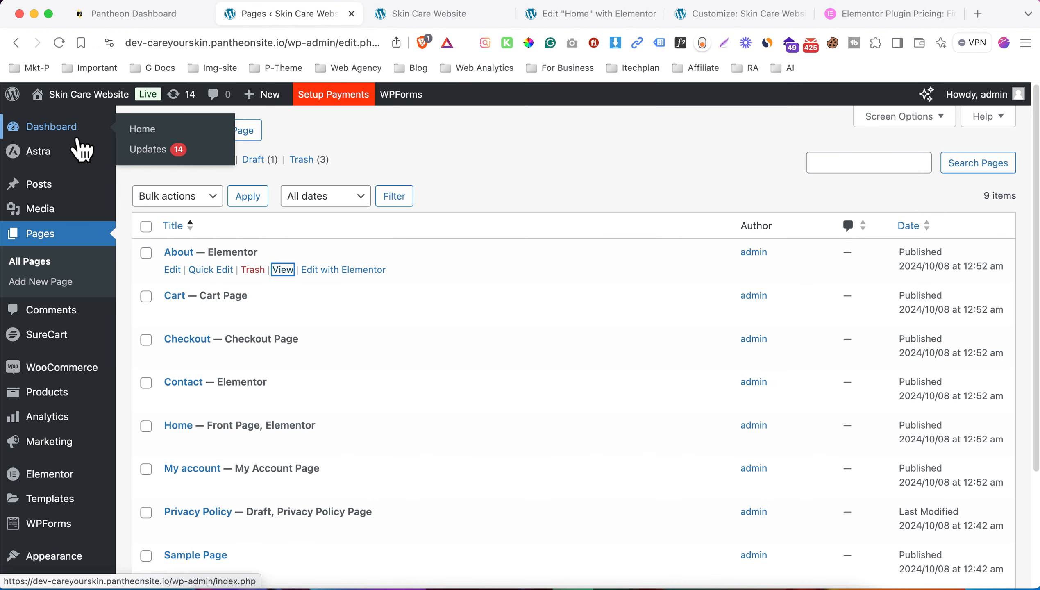
mouse_move(79, 144)
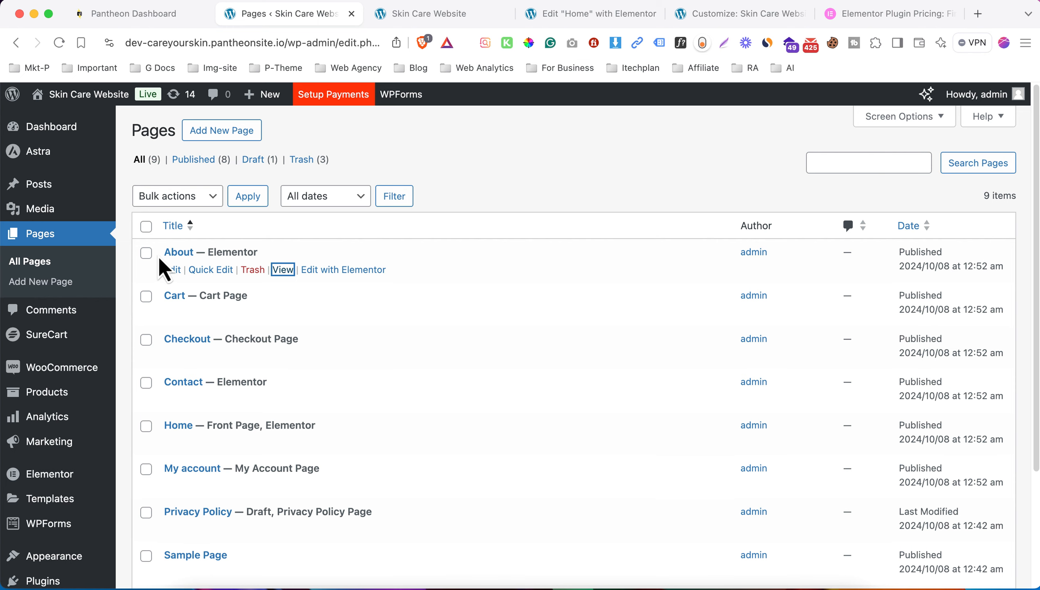
click(49, 393)
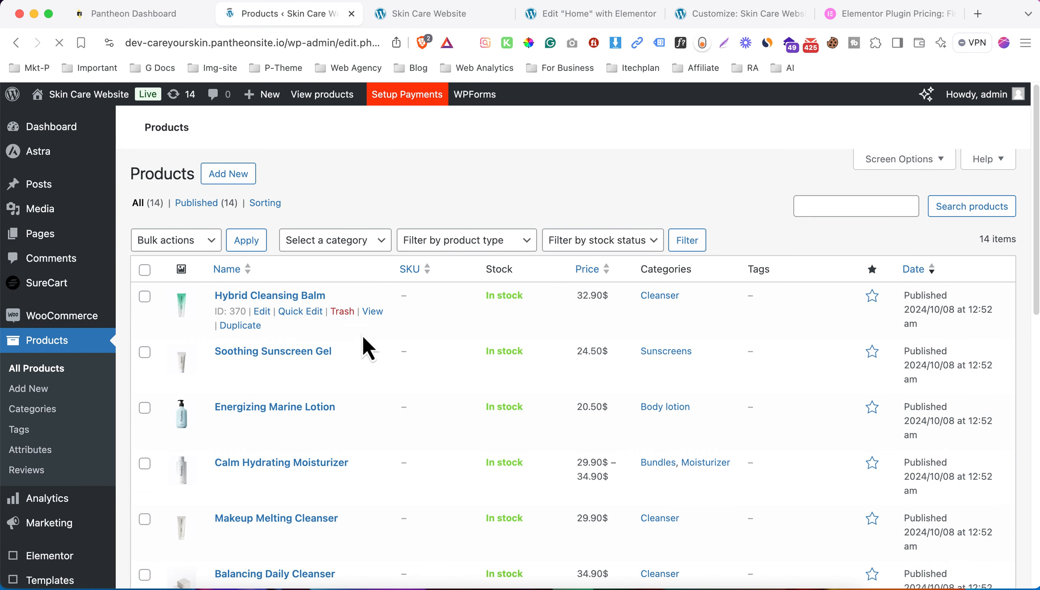
click(342, 312)
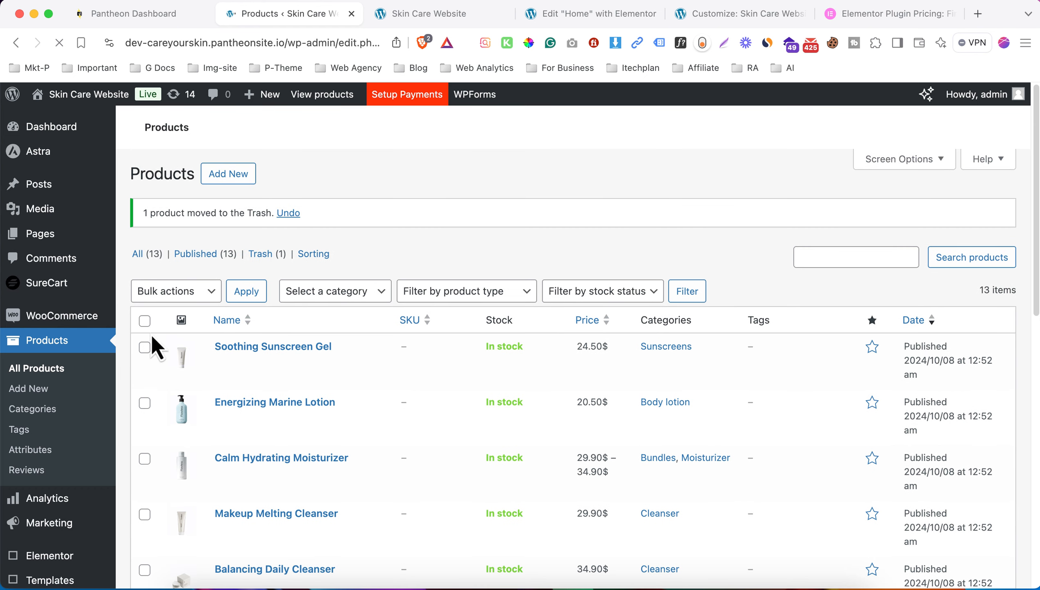
click(51, 397)
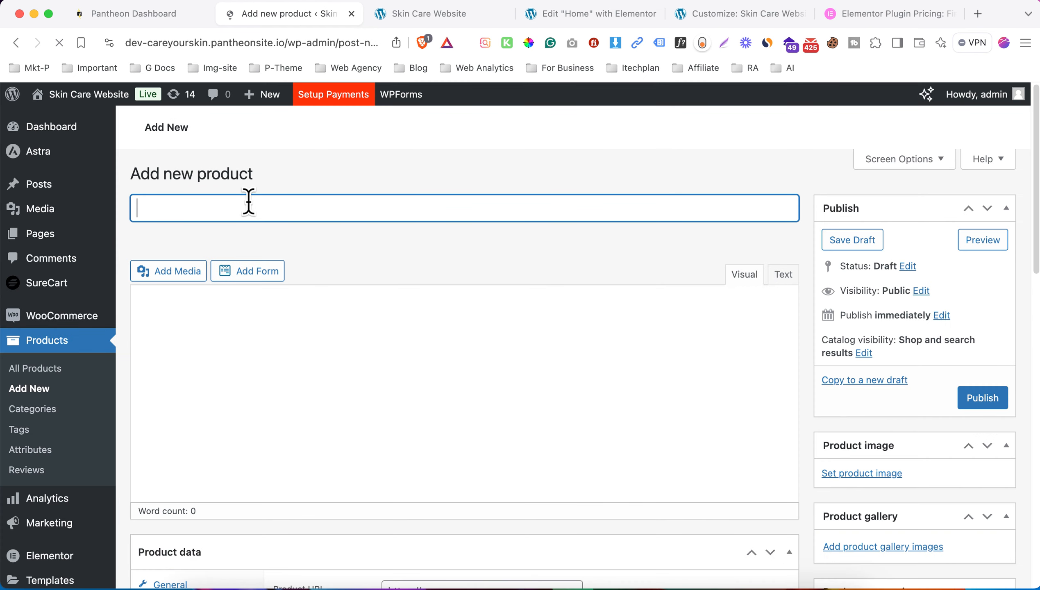
- Name the product 'Products Name' and paste the home page's sample Aliquam paragraph as its description
text(Produ)
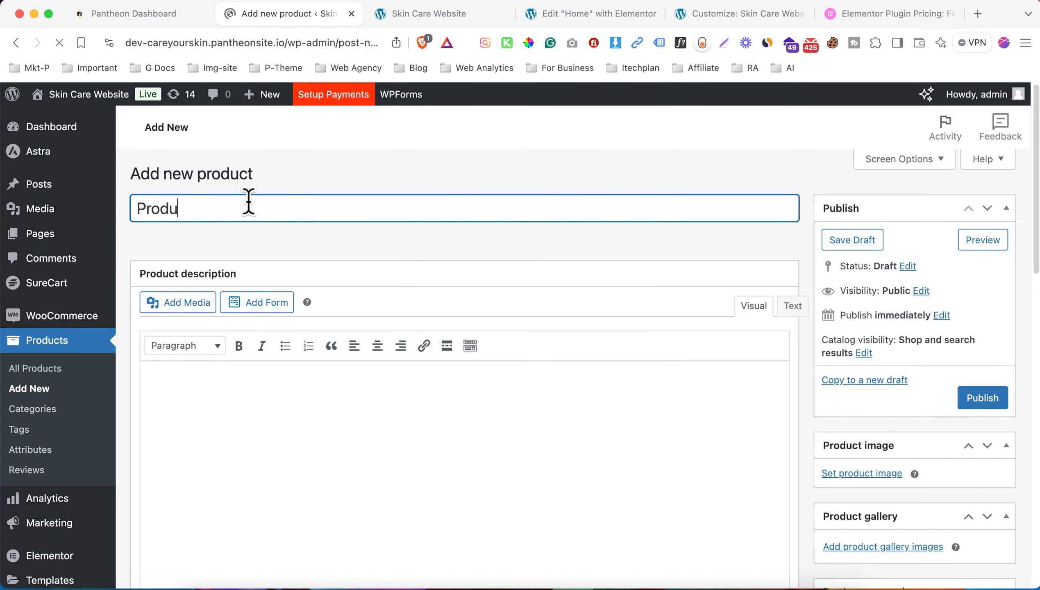
text(cts Name)
scroll(248, 201, down, 5)
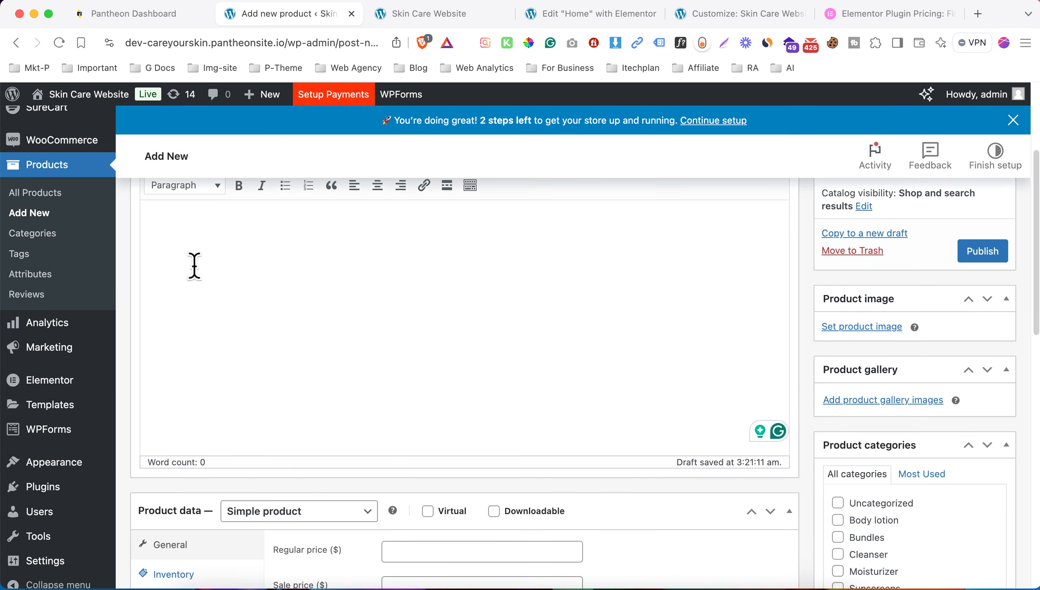
click(443, 16)
scroll(586, 294, up, 20)
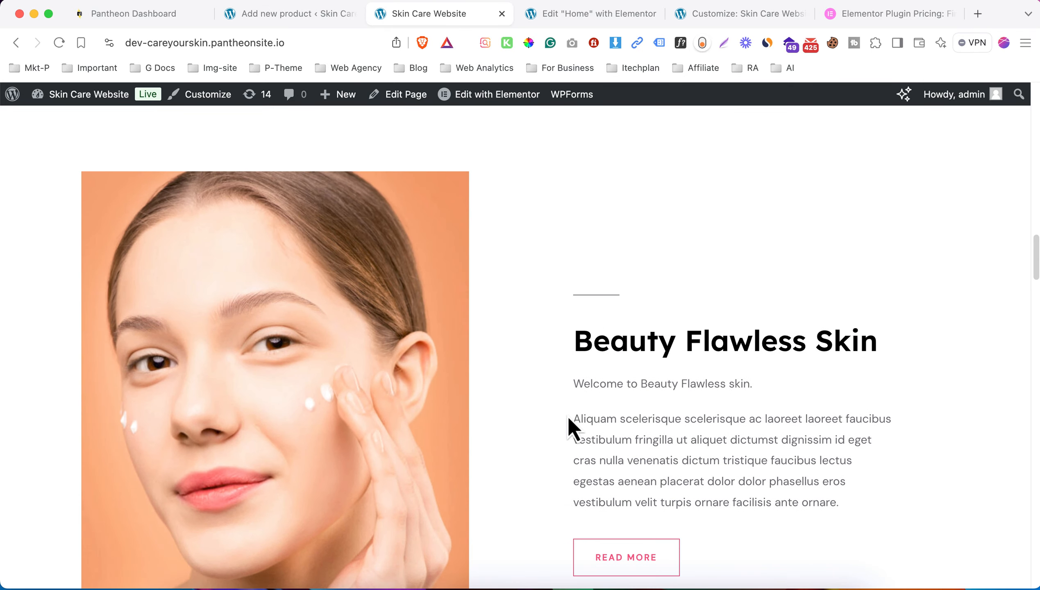
drag(570, 416, 846, 524)
key(super+c)
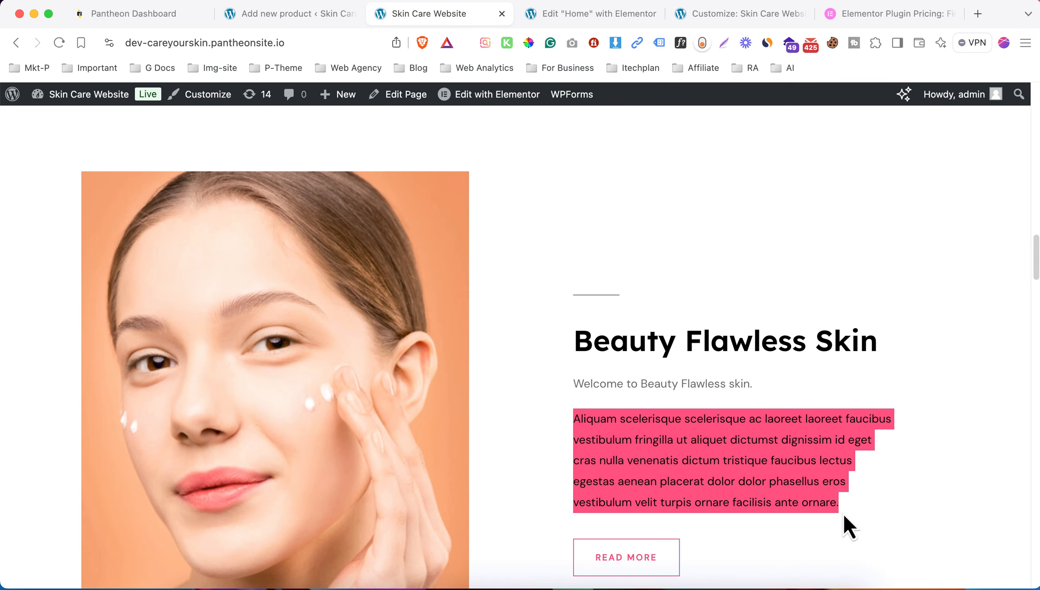
click(289, 14)
key(super+v)
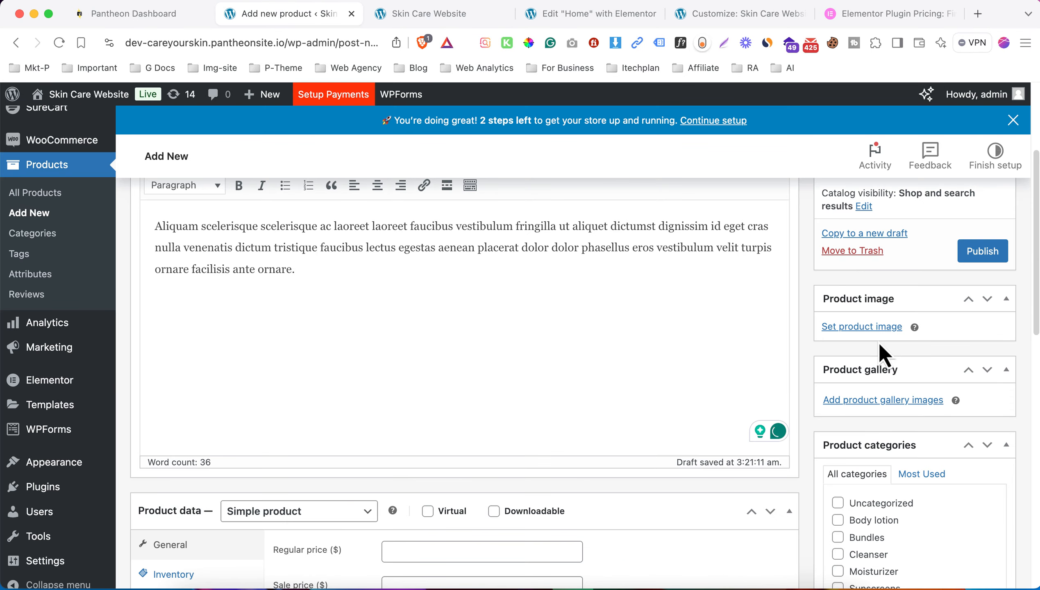
- Set a tube image as the product image and enter a regular price of 49
click(862, 328)
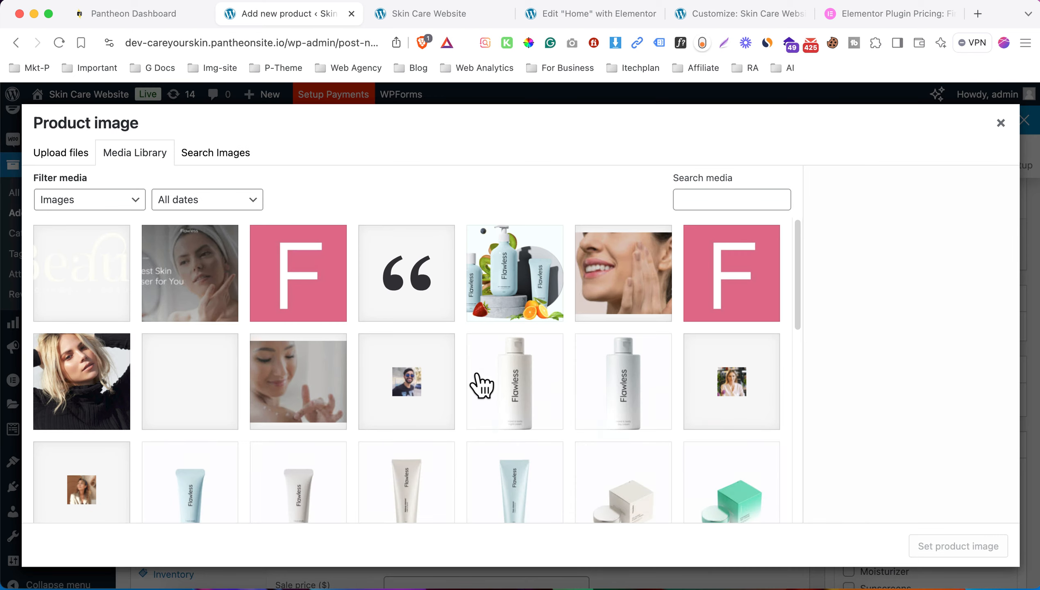
scroll(480, 383, down, 5)
click(623, 313)
click(990, 549)
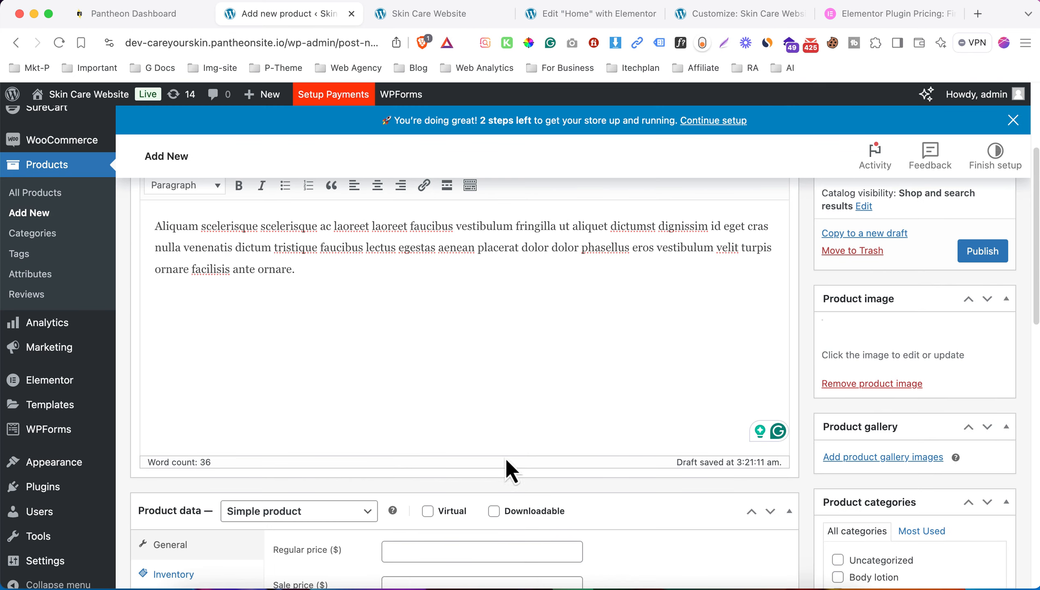
scroll(415, 509, down, 4)
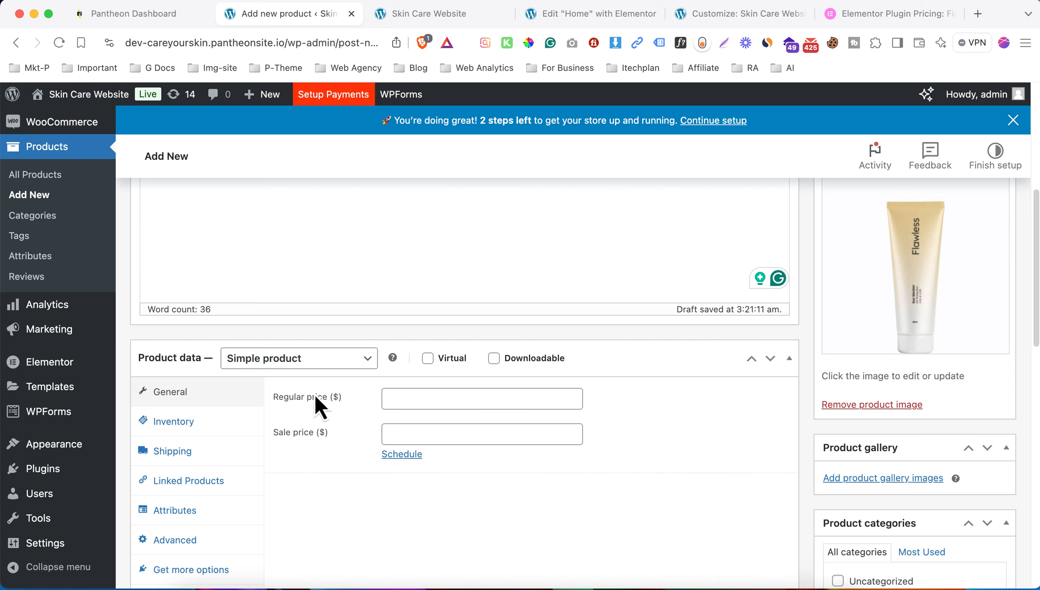
click(438, 400)
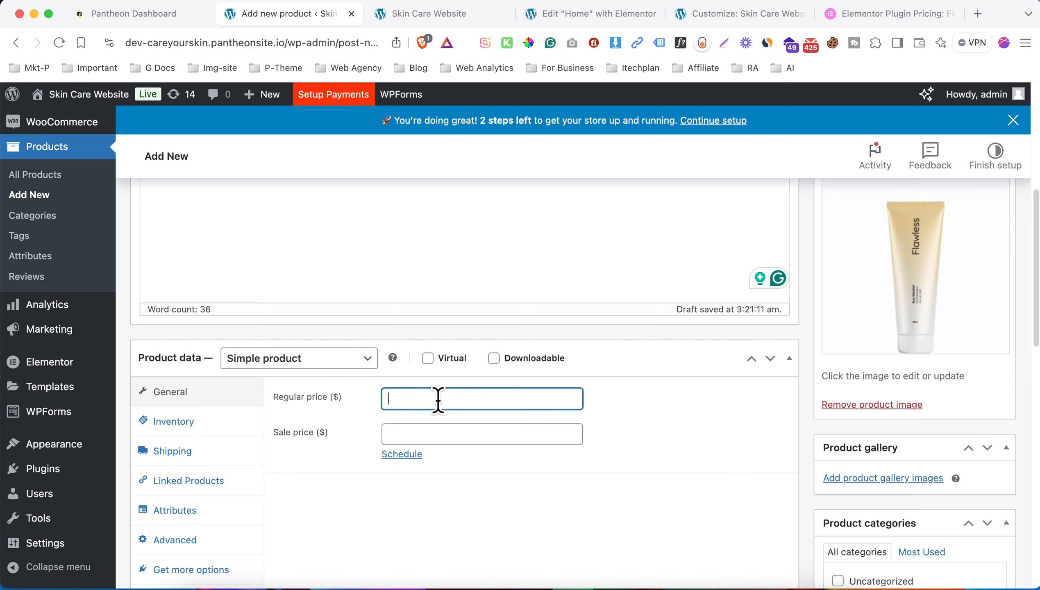
text(49)
- Add the product tags Body wash, flawless and beauty items
scroll(755, 454, down, 1)
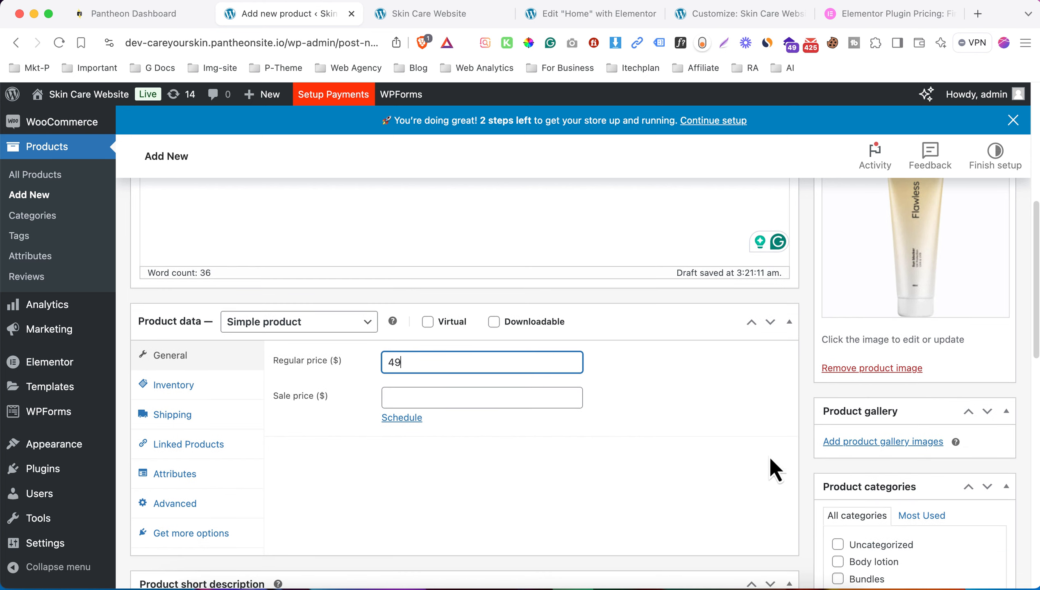
scroll(805, 460, down, 5)
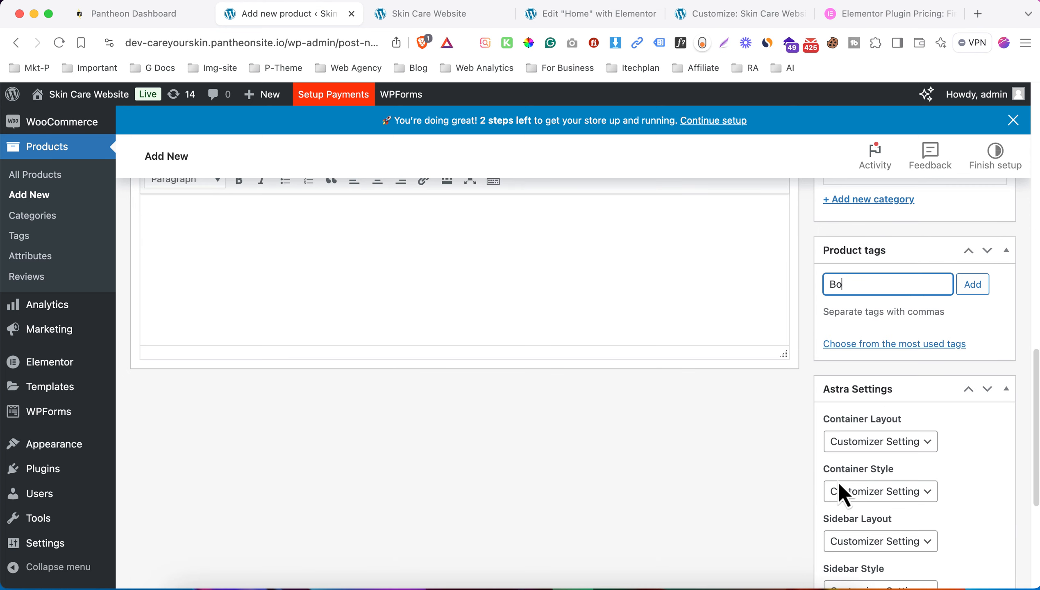
key(super+a)
text(Body wash)
key(Return)
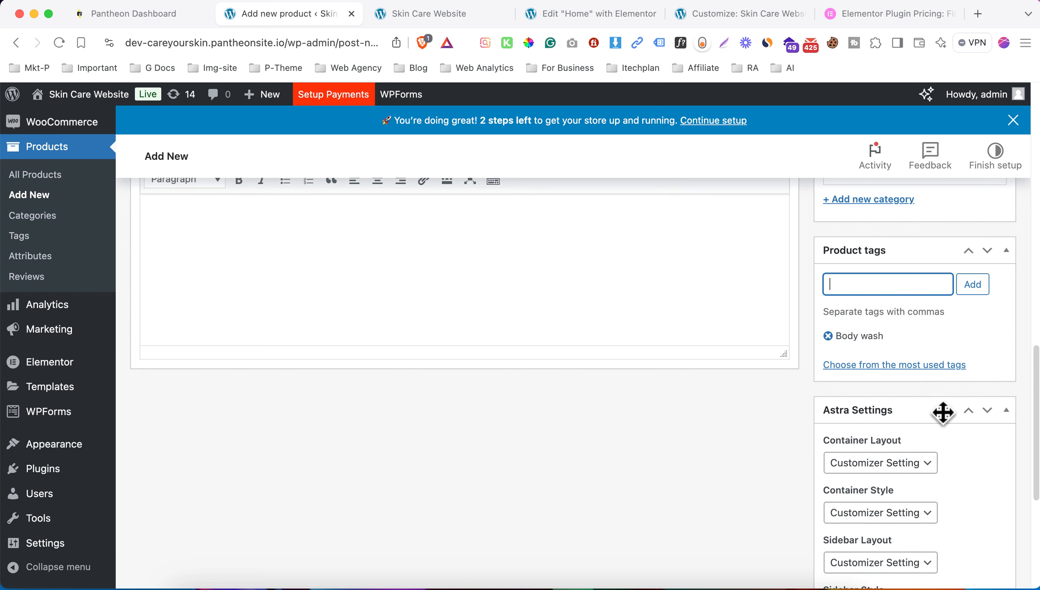
scroll(834, 309, up, 3)
text(flawless)
key(Return)
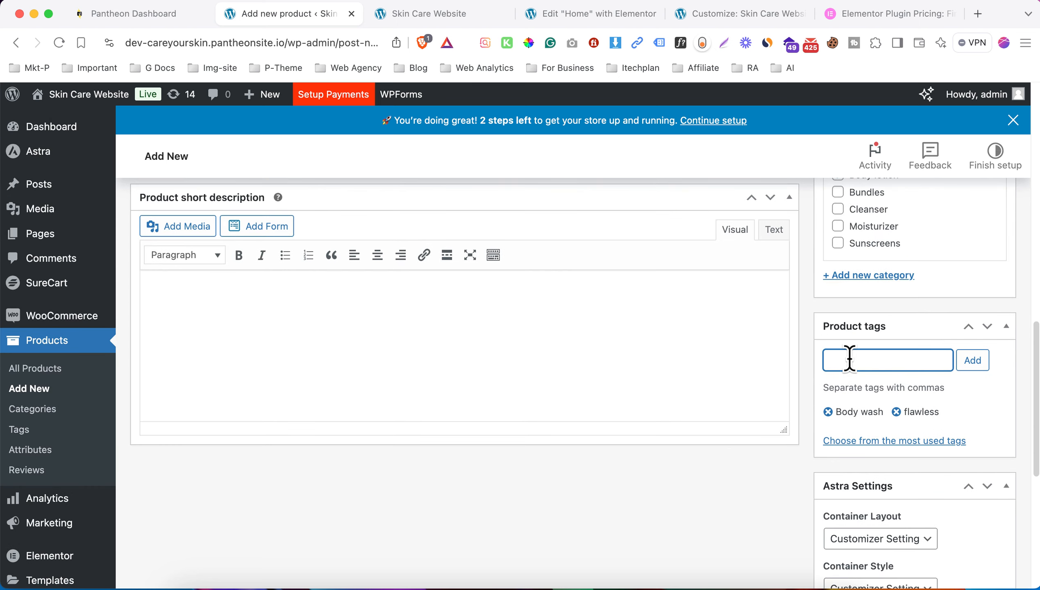
scroll(807, 363, up, 5)
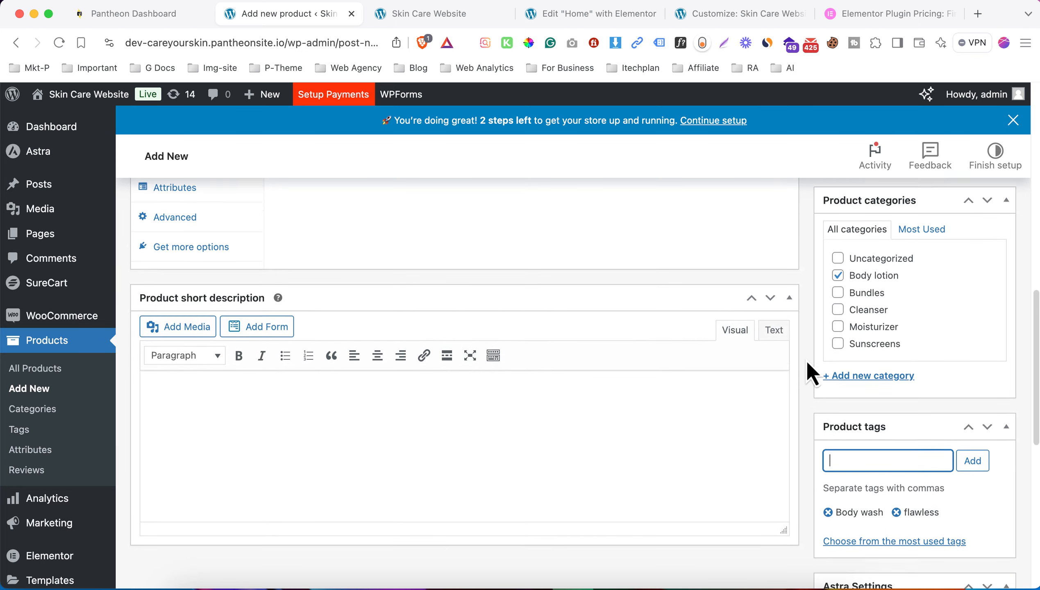
text(be)
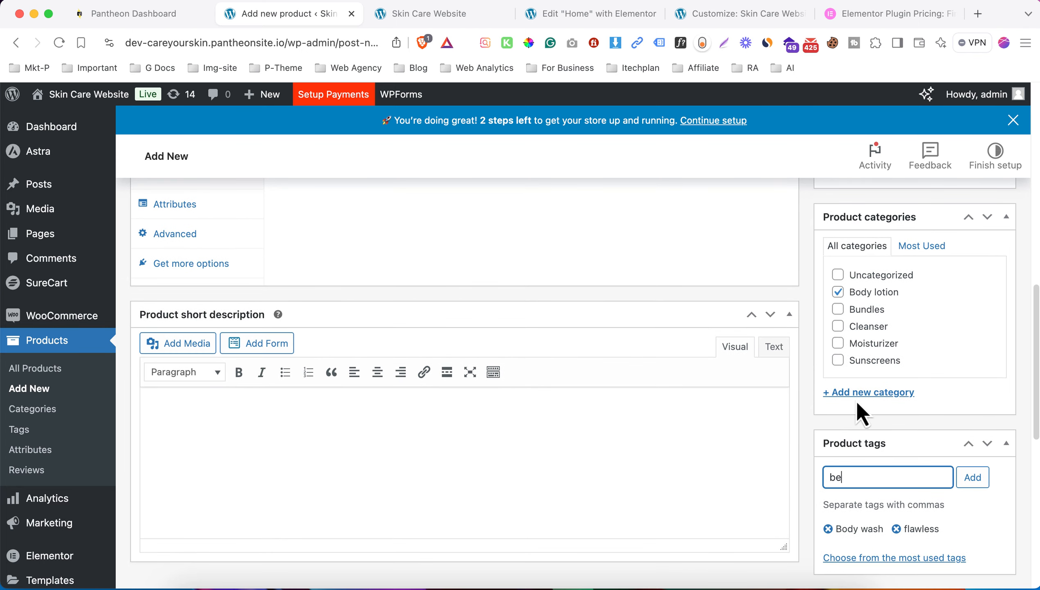
text(auty items)
key(Return)
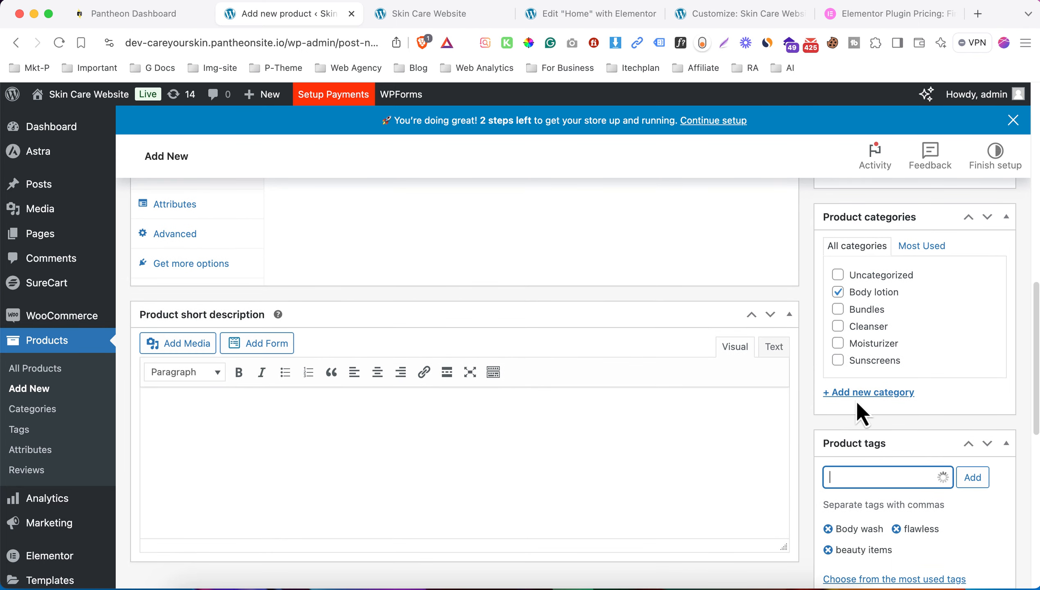
scroll(867, 409, up, 15)
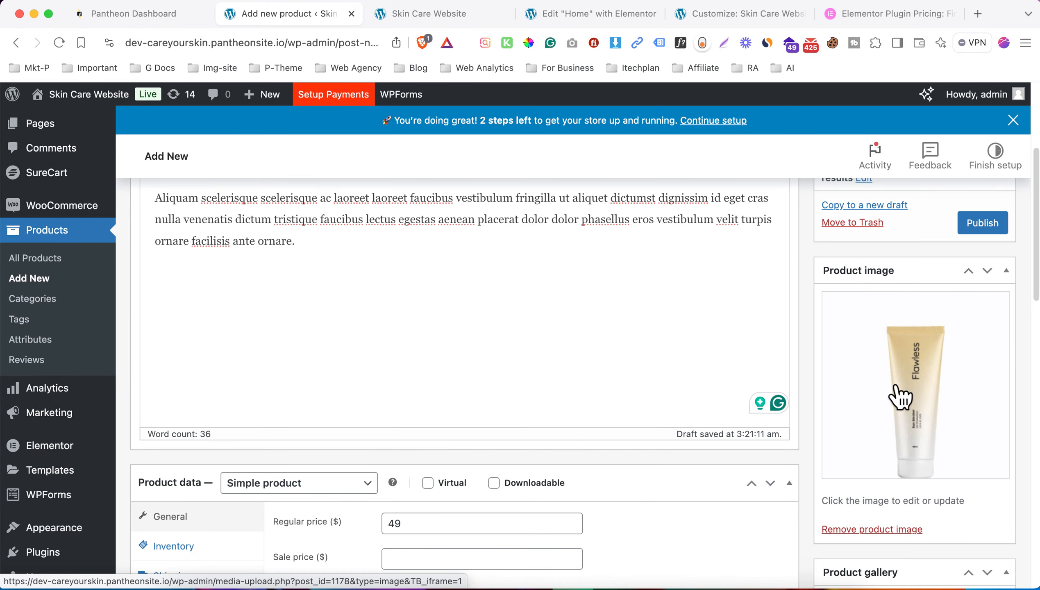
- Add three tube images, including the teal one, to the product gallery
scroll(900, 395, down, 3)
scroll(910, 396, down, 7)
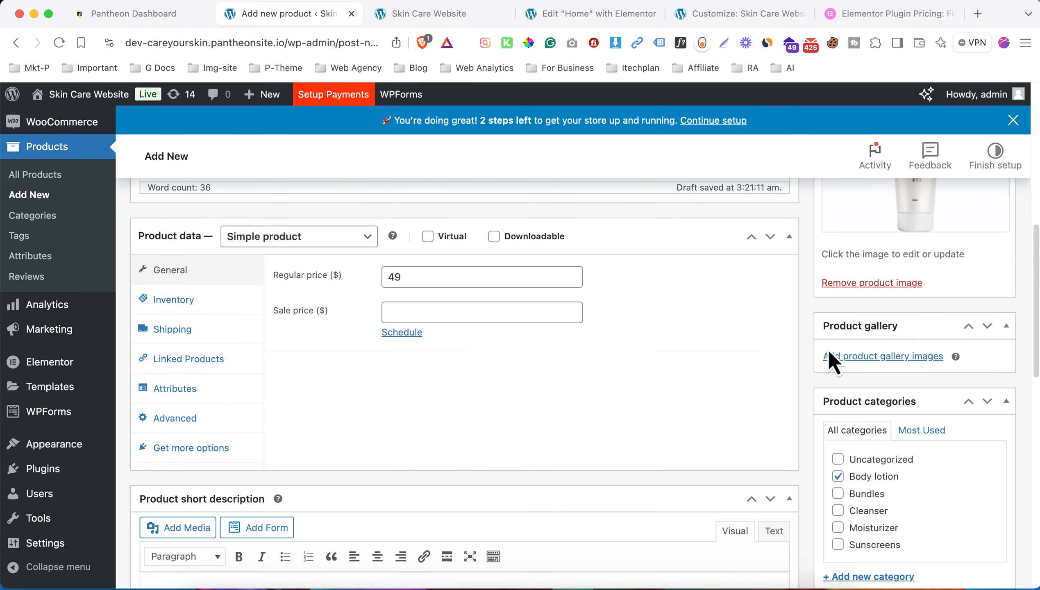
click(864, 358)
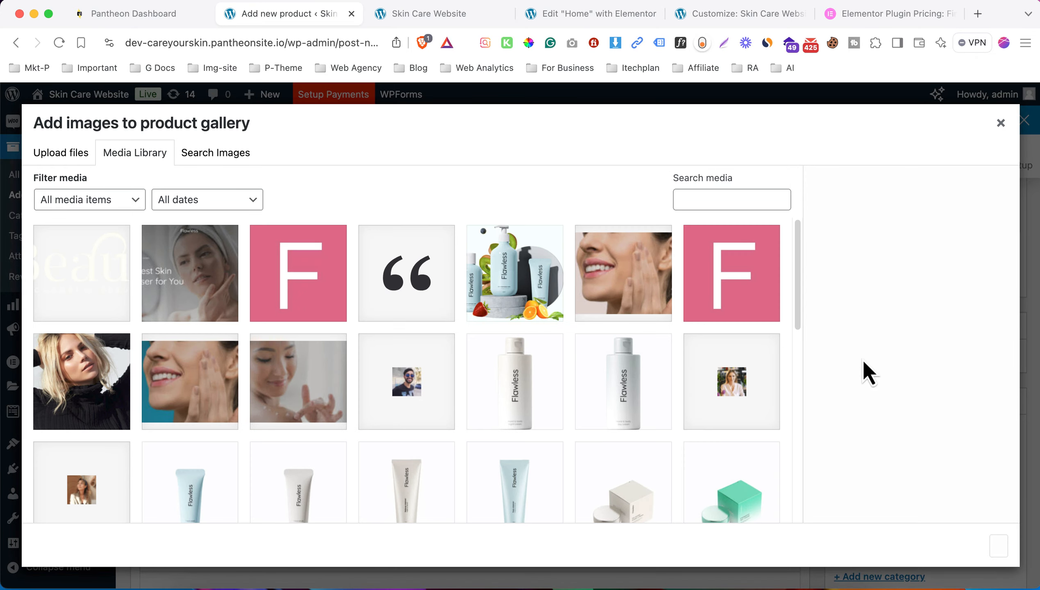
scroll(512, 291, down, 5)
click(508, 279)
scroll(480, 353, up, 2)
click(406, 318)
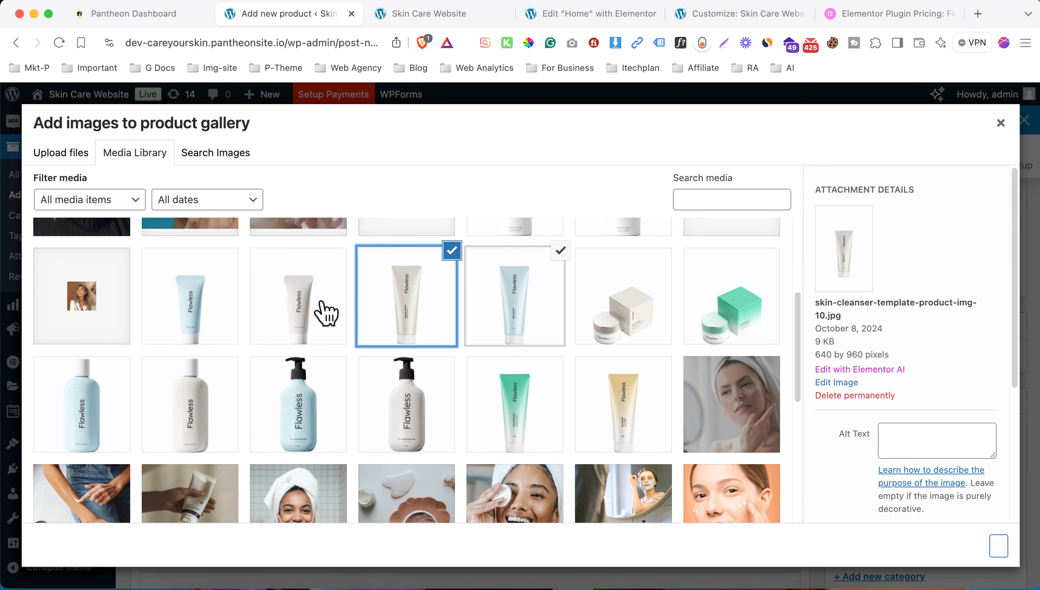
click(326, 313)
click(999, 547)
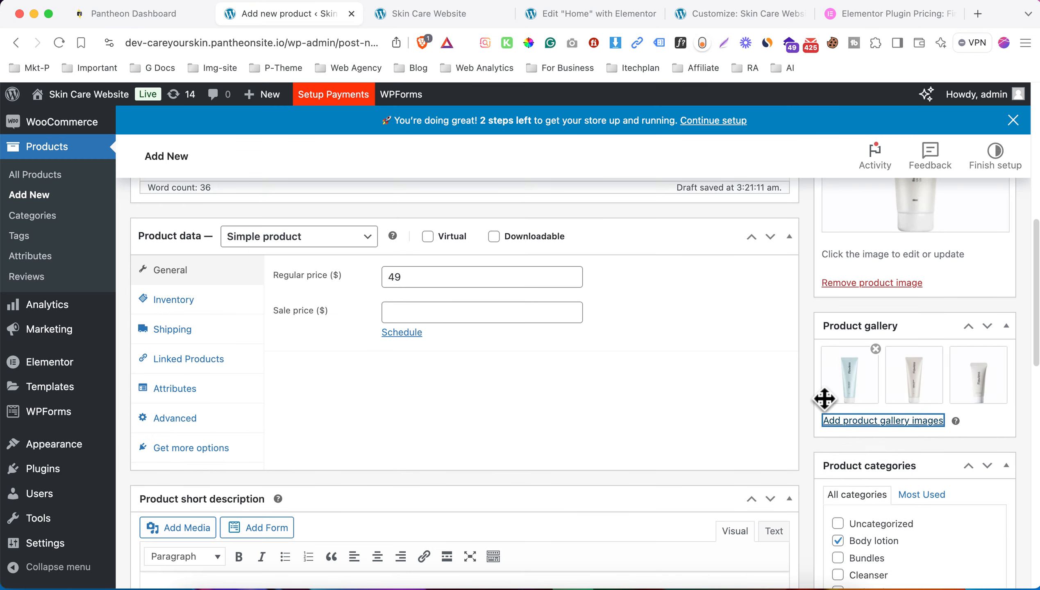
- Publish the new product and view its published product page
scroll(596, 424, down, 5)
scroll(597, 425, up, 15)
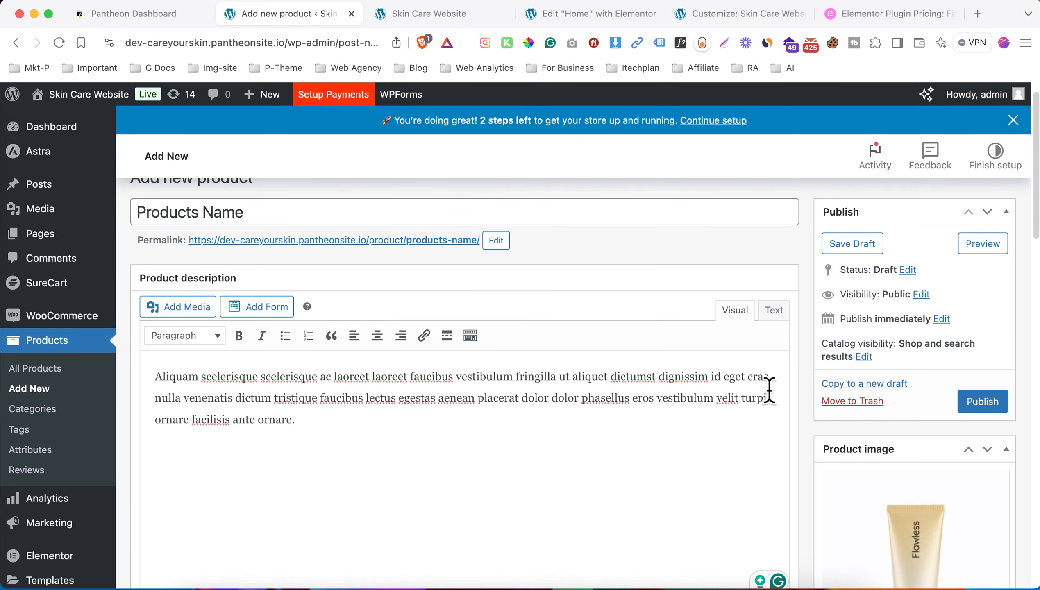
click(983, 401)
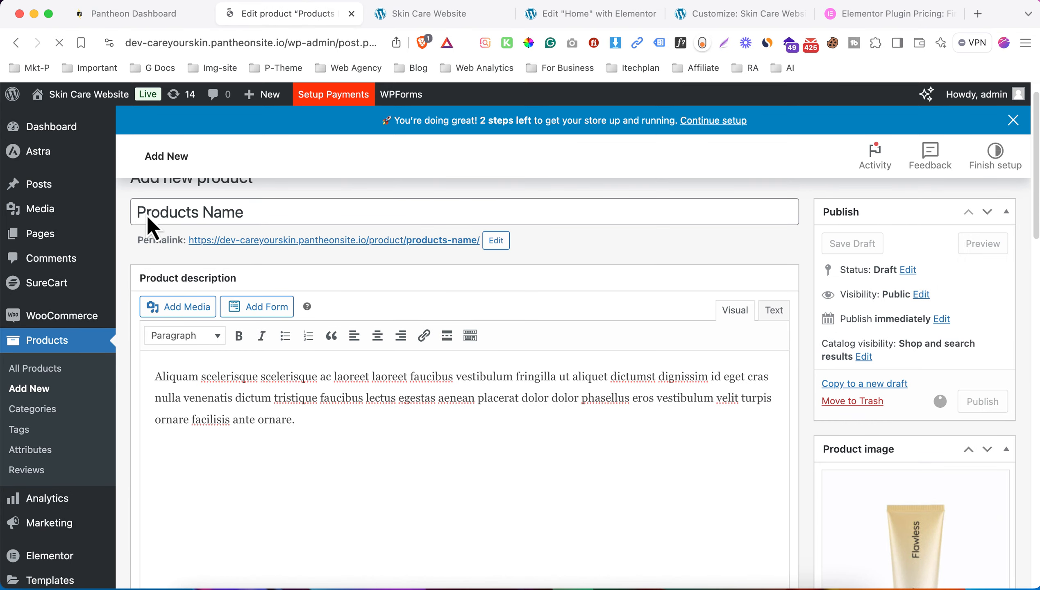
super+click(258, 213)
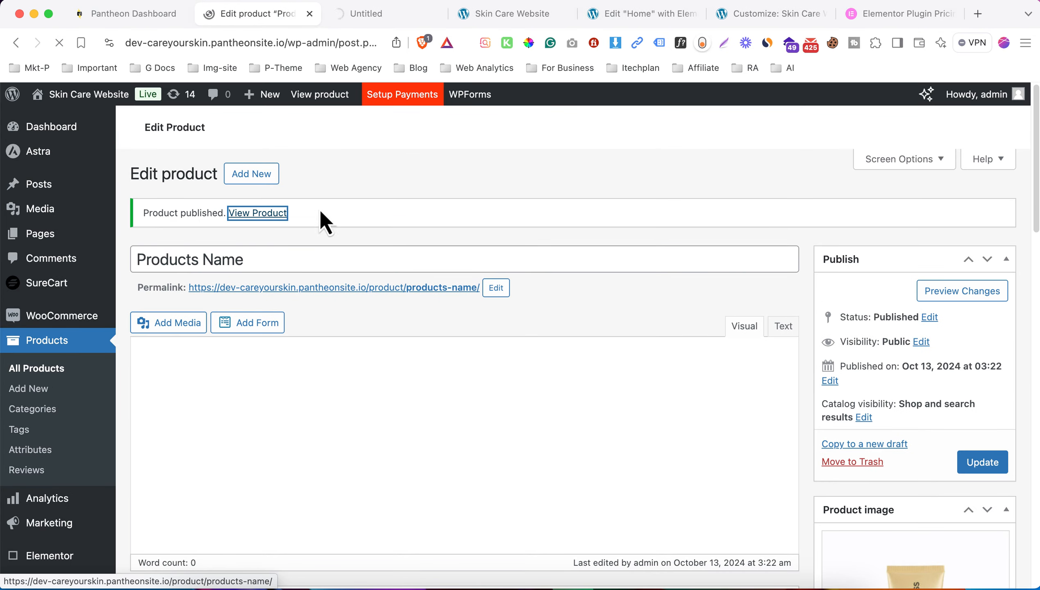
click(385, 21)
- In WooCommerce General settings, set Country / State to United States (US) — Alaska
click(256, 14)
click(27, 193)
scroll(389, 304, down, 5)
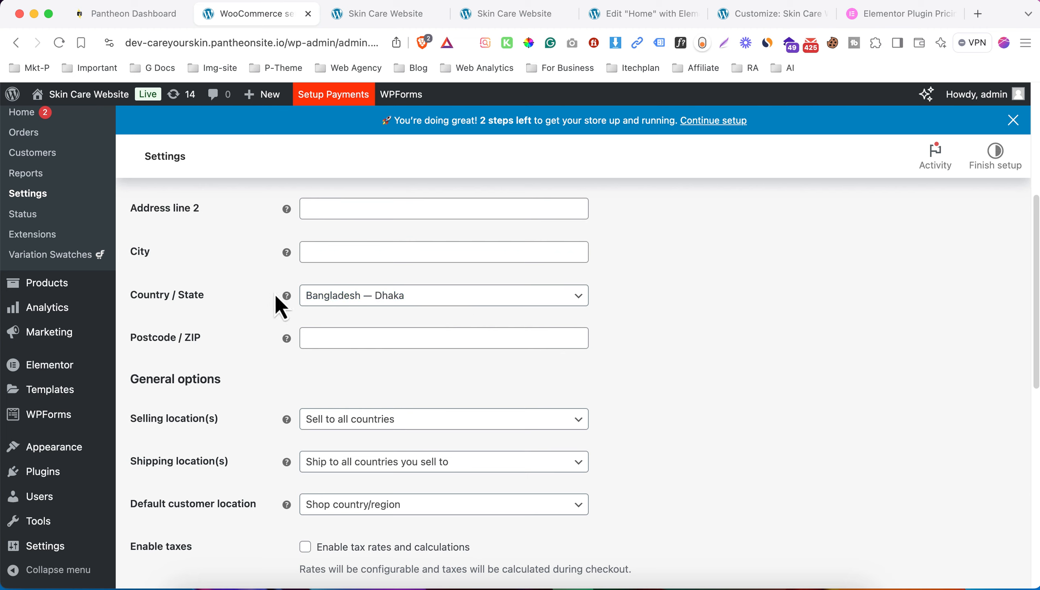
click(396, 302)
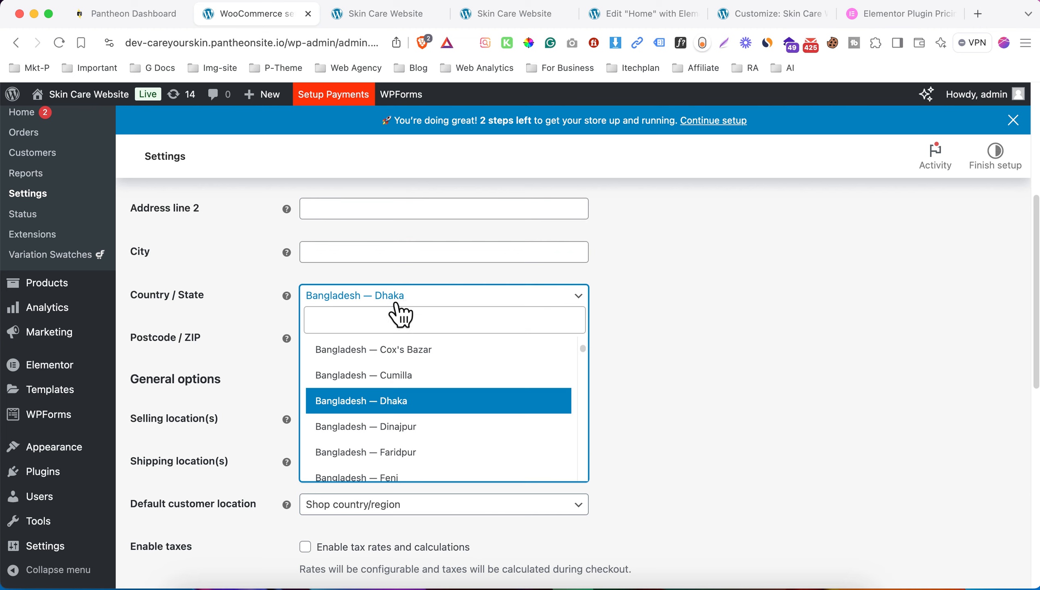
click(389, 321)
text(unite)
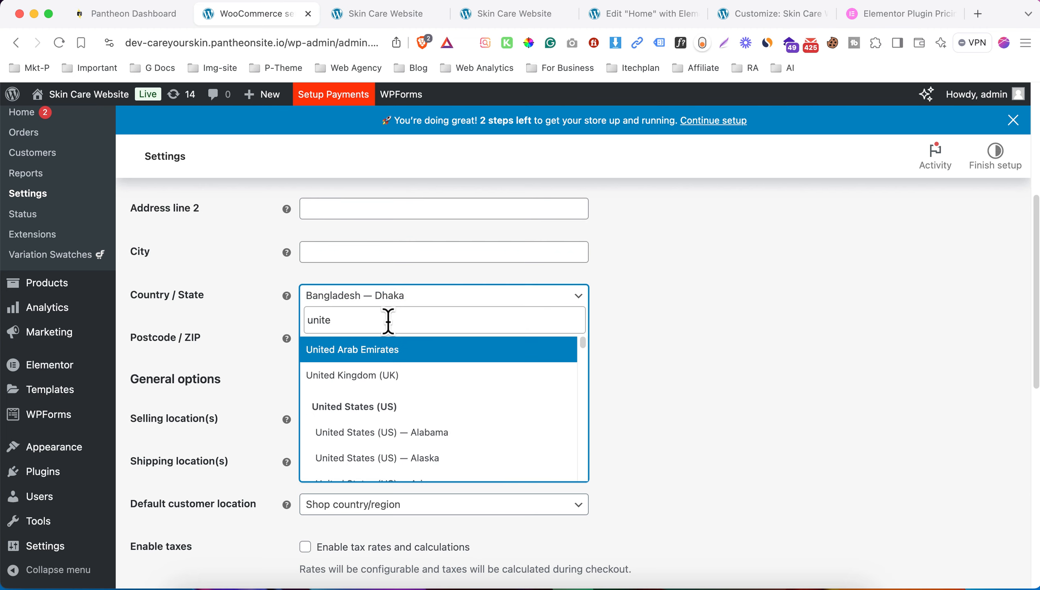
click(442, 463)
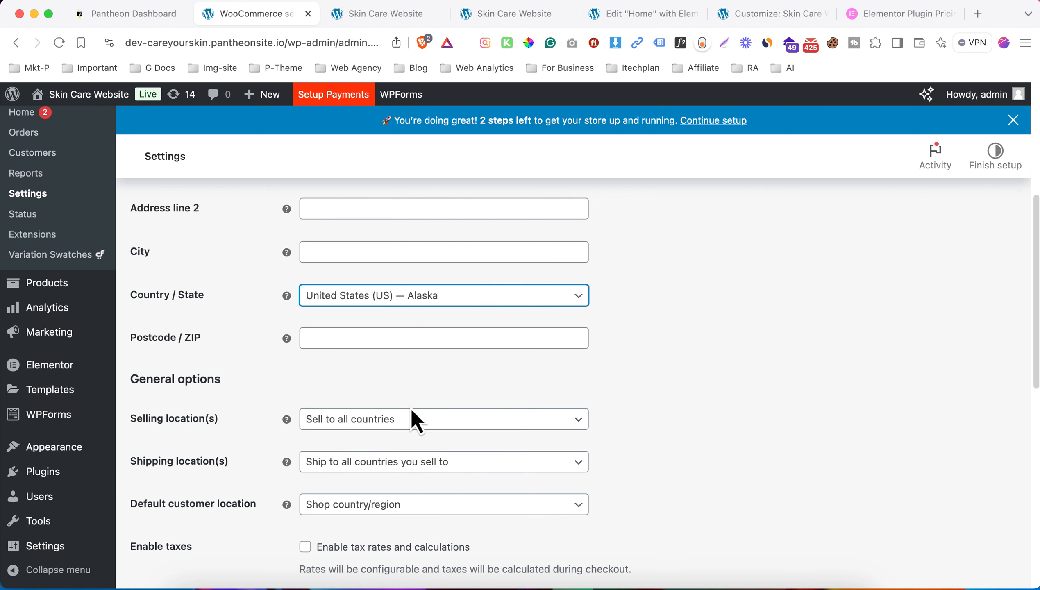
- Keep USD as the store currency and save the general settings
scroll(393, 394, down, 2)
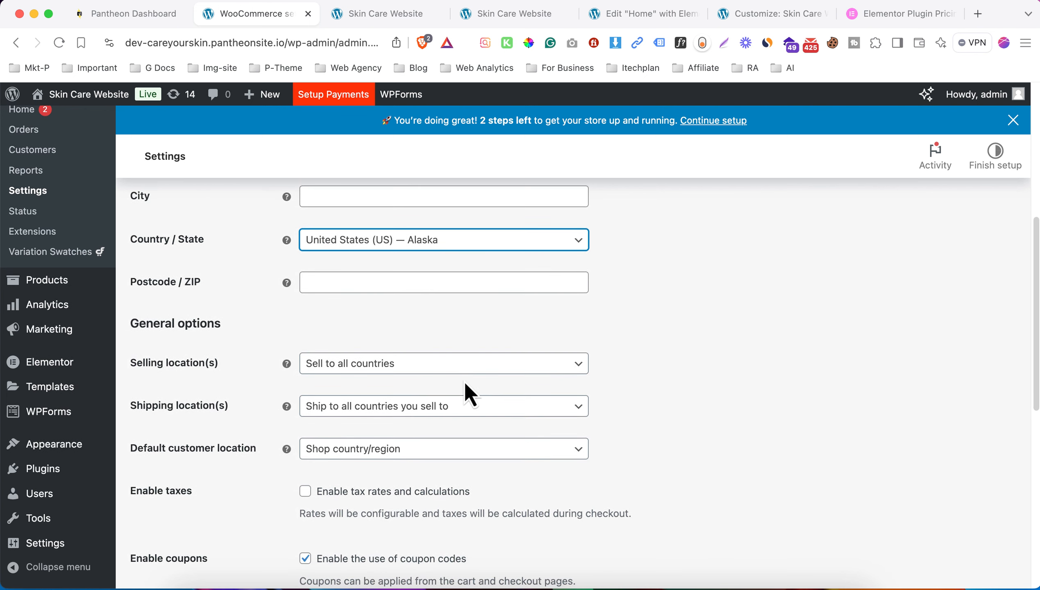
scroll(283, 413, down, 12)
click(411, 366)
scroll(414, 478, up, 20)
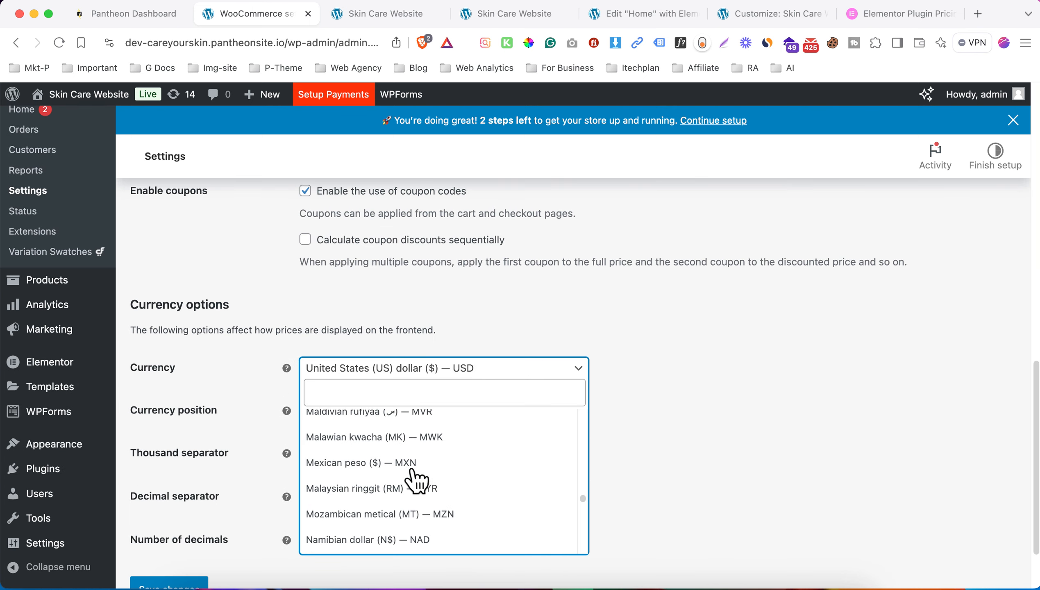
click(751, 384)
scroll(288, 454, down, 2)
click(192, 531)
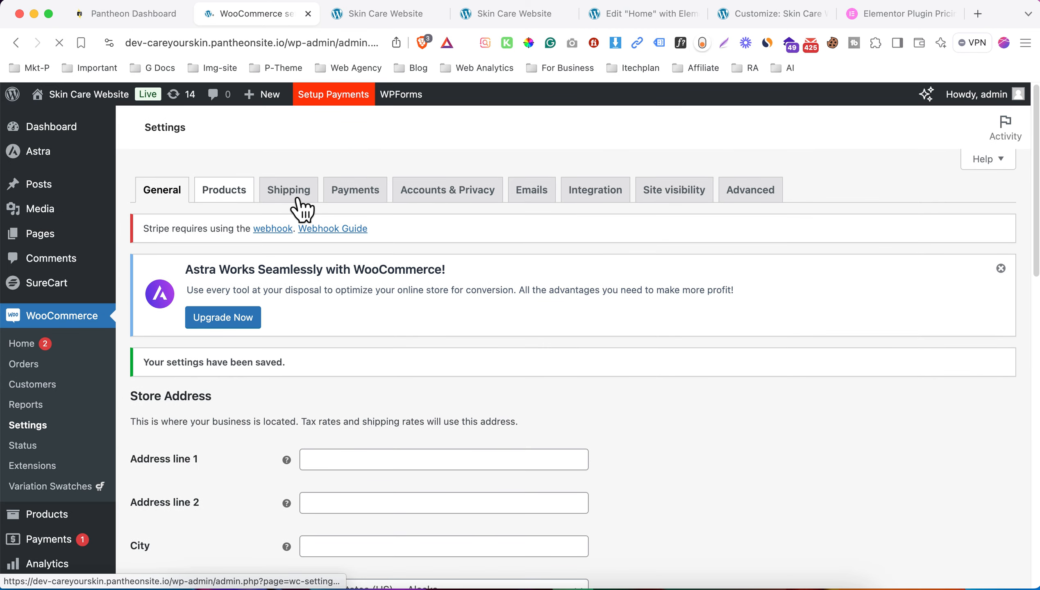
- In Shipping settings, make the Worldwide zone include all countries
click(291, 192)
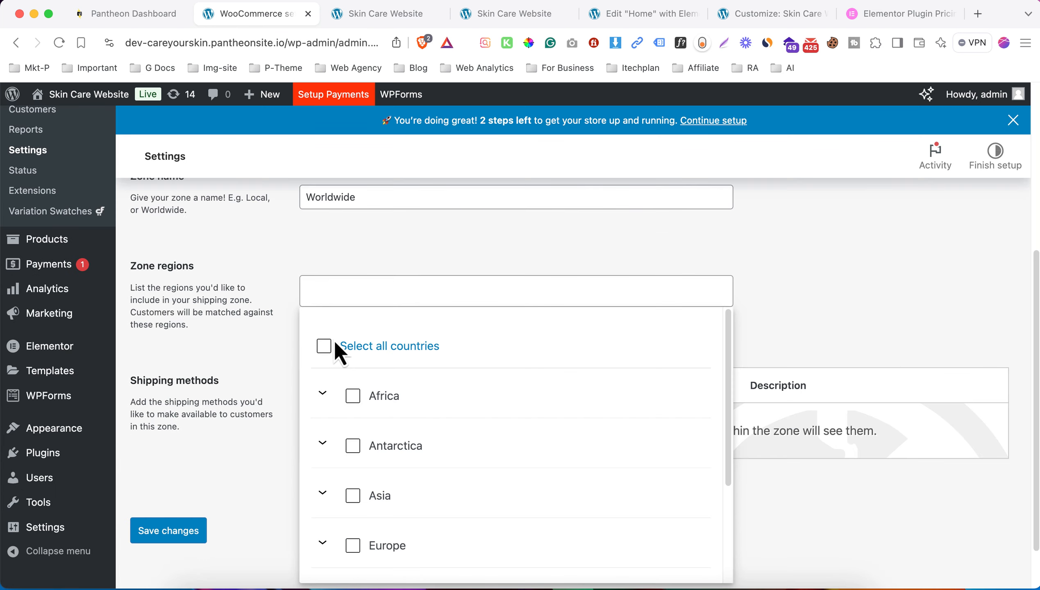
click(325, 346)
click(220, 299)
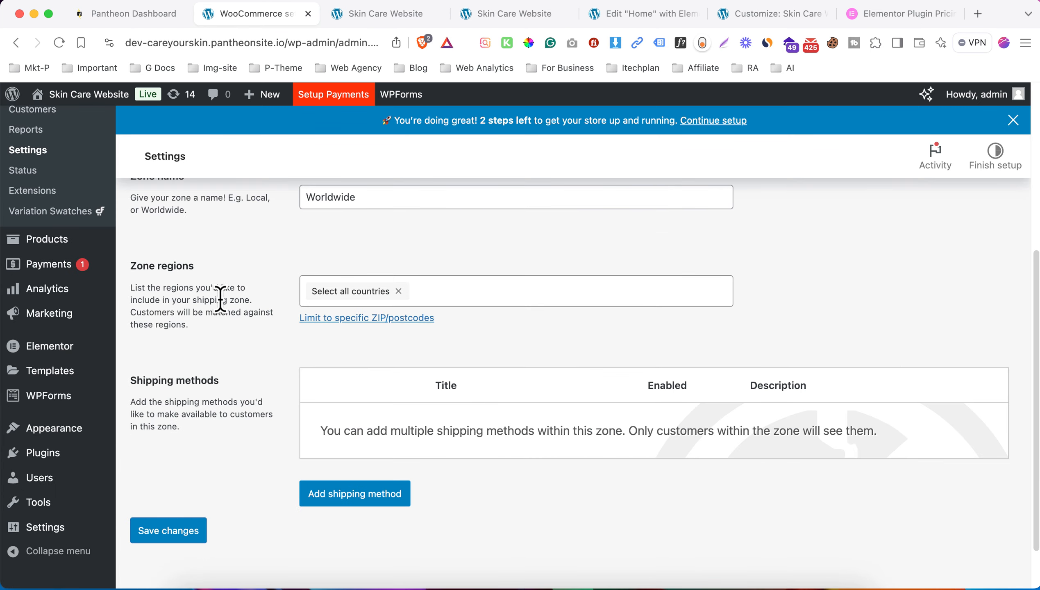
- Add a Flat rate shipping method to the zone with a cost of 10
click(371, 496)
click(376, 274)
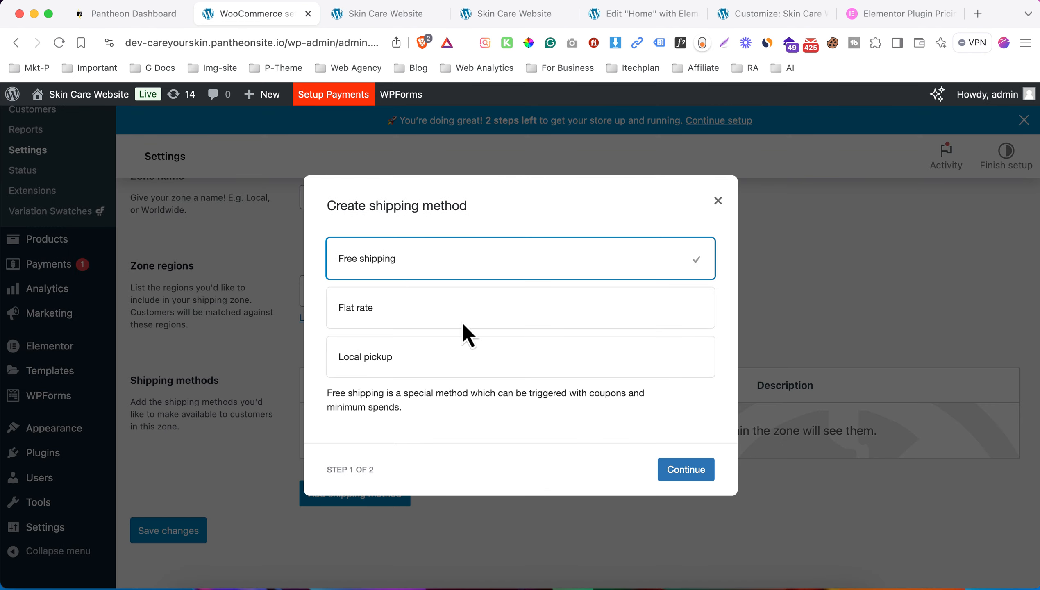
click(436, 319)
click(679, 462)
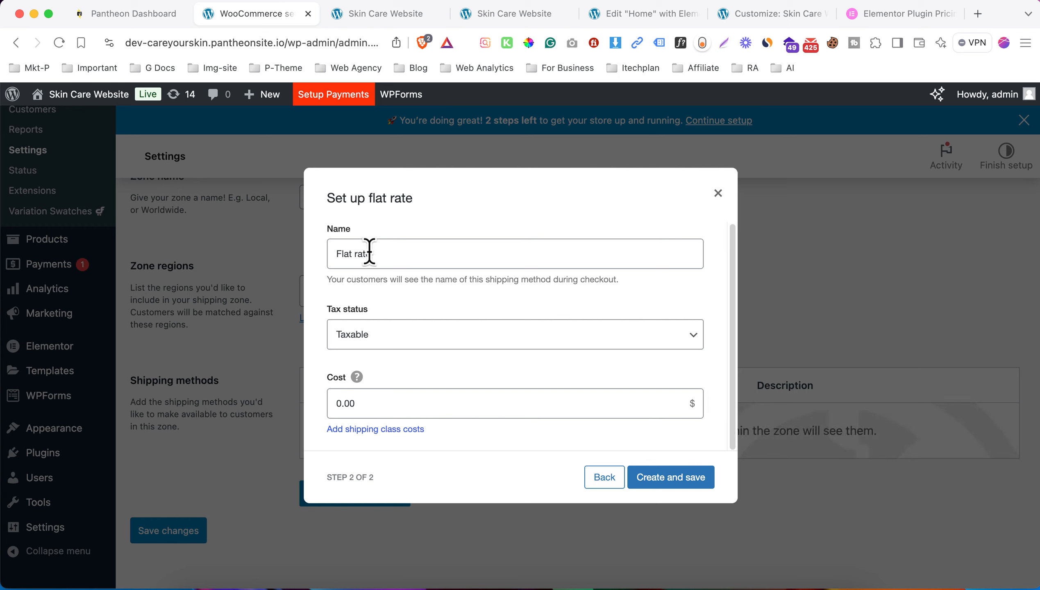
click(394, 404)
click(394, 407)
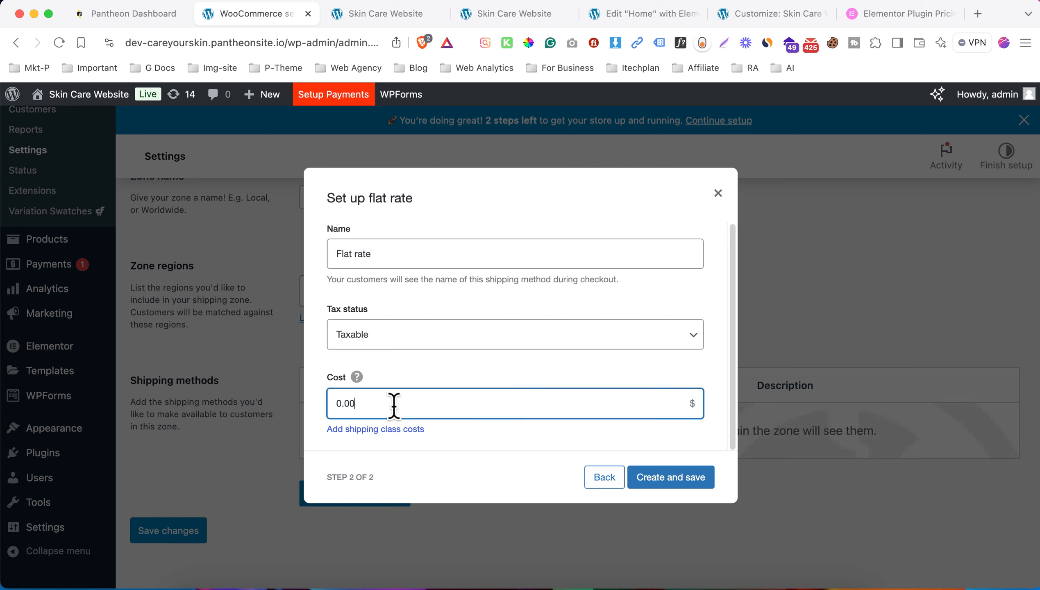
key(BackSpace)
key(BackSpace)
key(BackSpace)
key(BackSpace)
text(10)
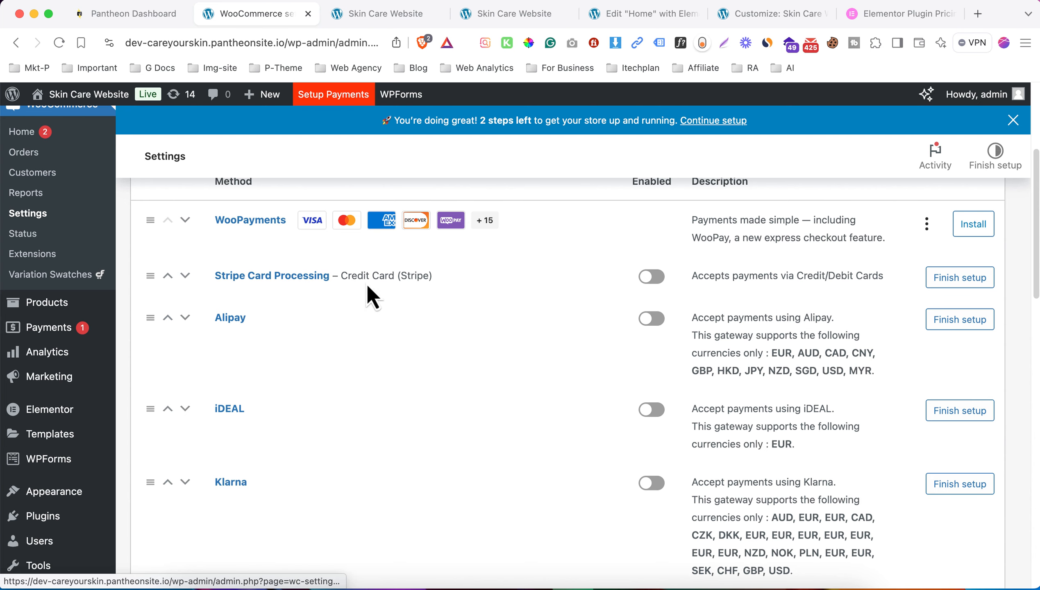
- Enable Stripe card payments and allow MasterCard, Visa and American Express
click(660, 278)
click(651, 312)
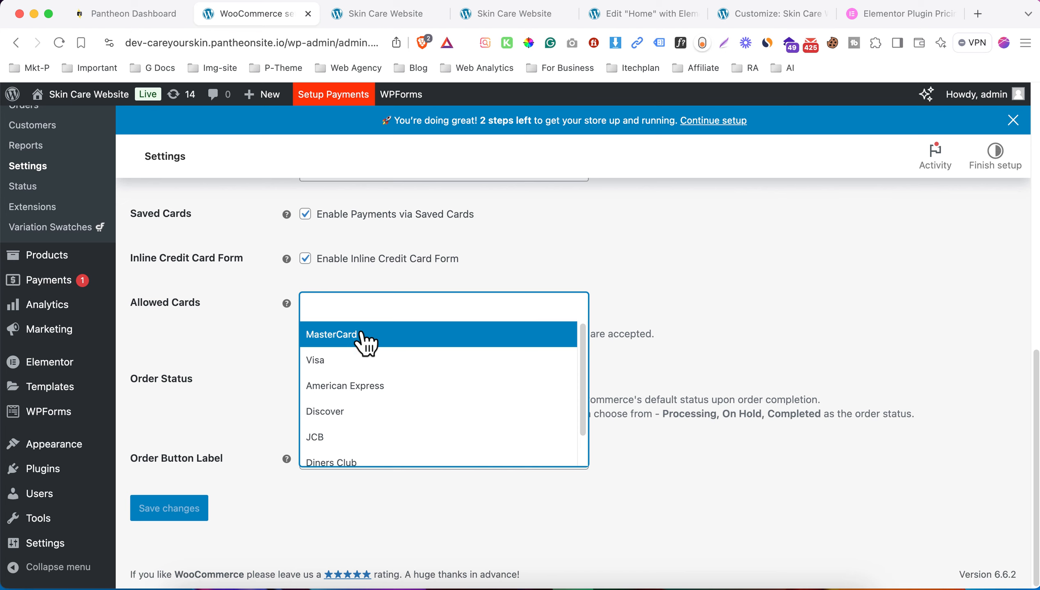
click(364, 343)
click(384, 309)
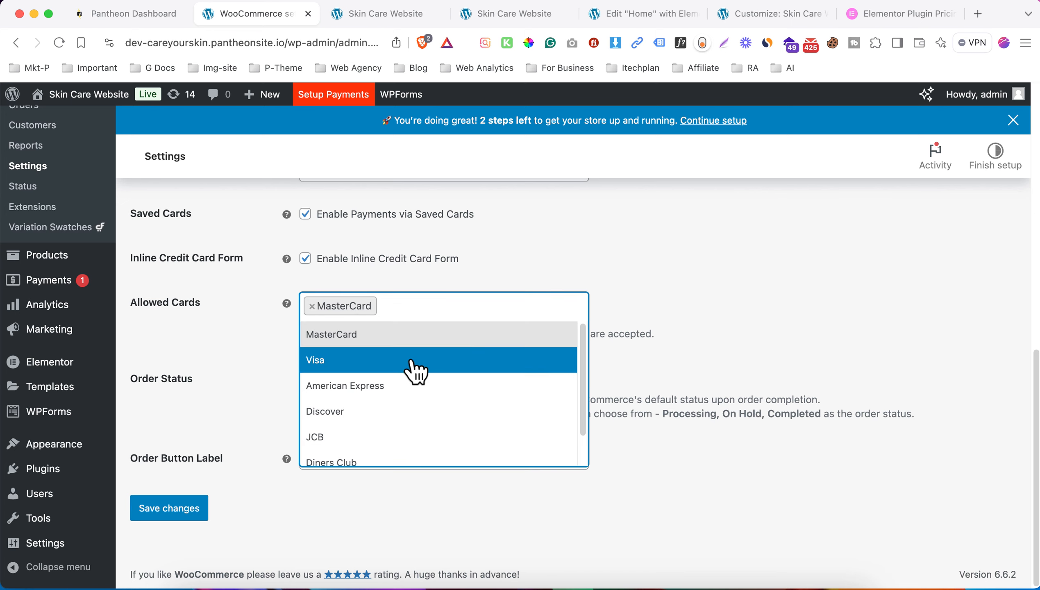
click(407, 371)
click(449, 318)
click(425, 388)
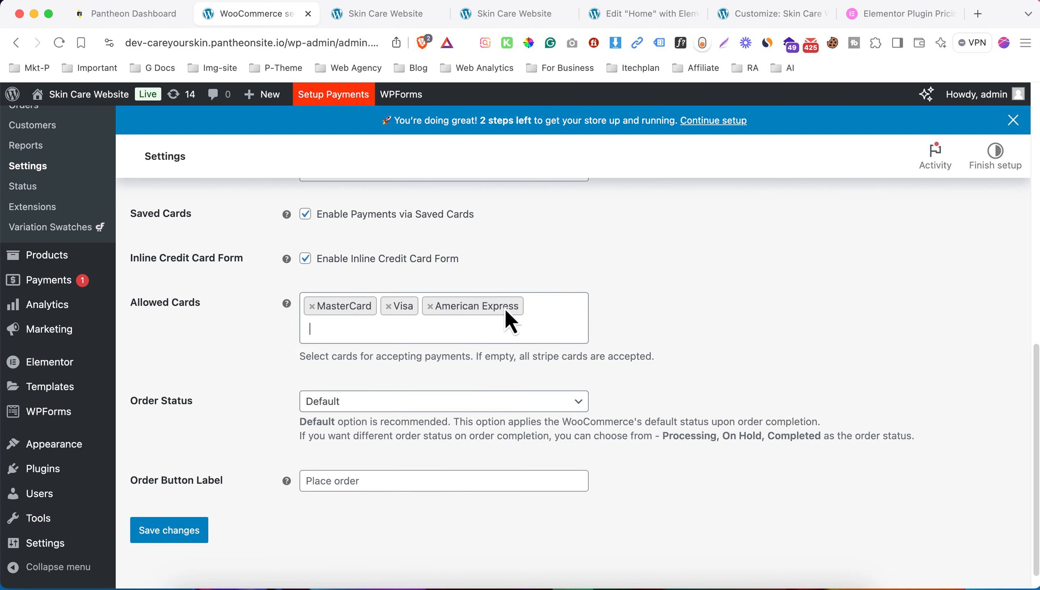
click(512, 323)
click(416, 434)
- Add Discover, JCB, UnionPay and Diners Club to the allowed cards and save Stripe settings
click(458, 335)
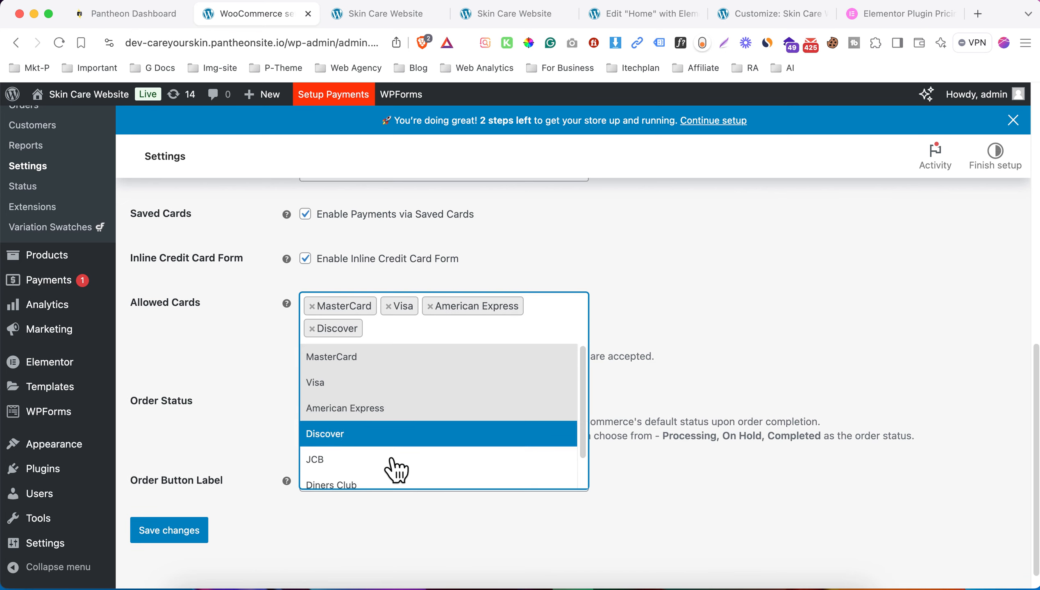
click(397, 459)
click(430, 340)
scroll(424, 449, down, 2)
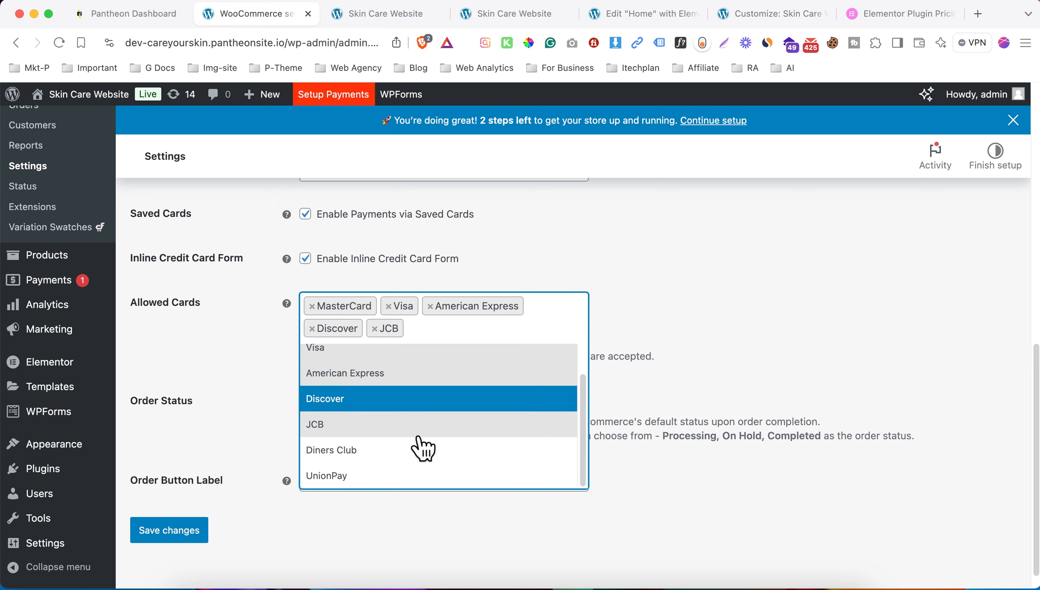
click(410, 478)
click(426, 329)
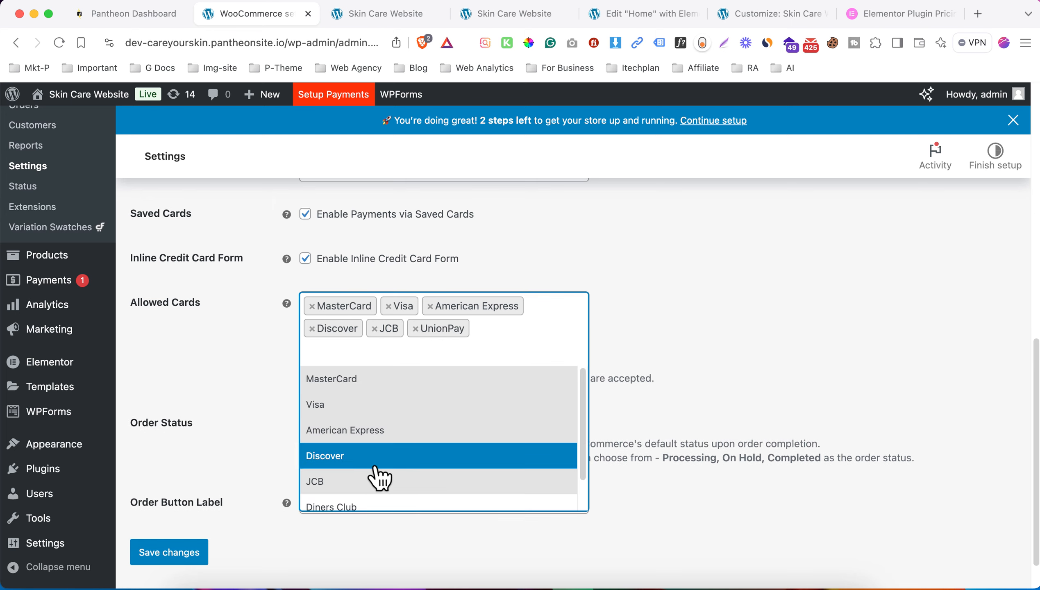
click(359, 506)
scroll(169, 550, down, 1)
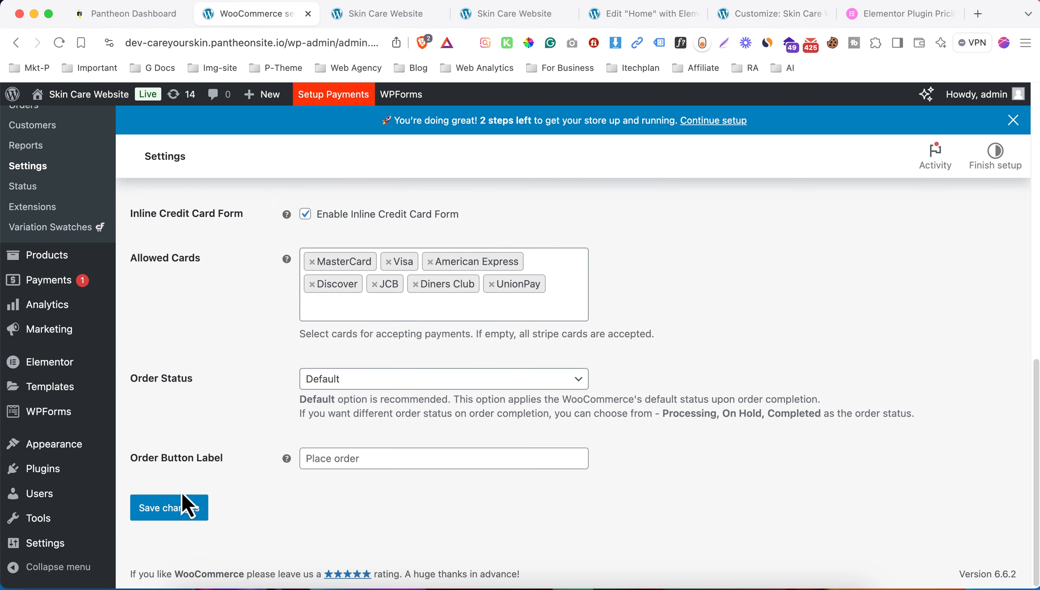
click(181, 506)
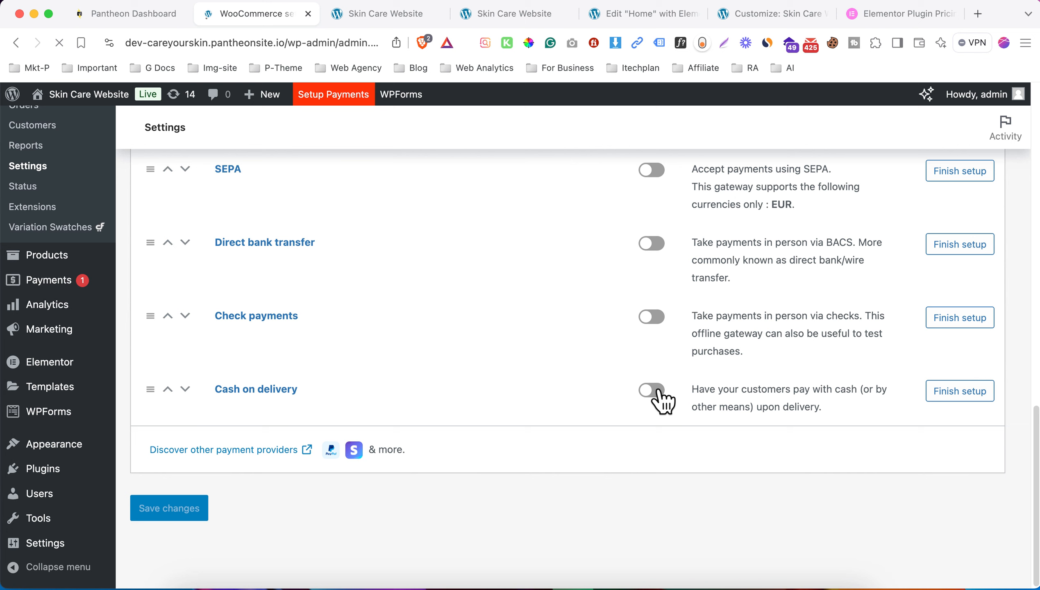
- Turn on Cash on delivery payments and save its settings
click(656, 390)
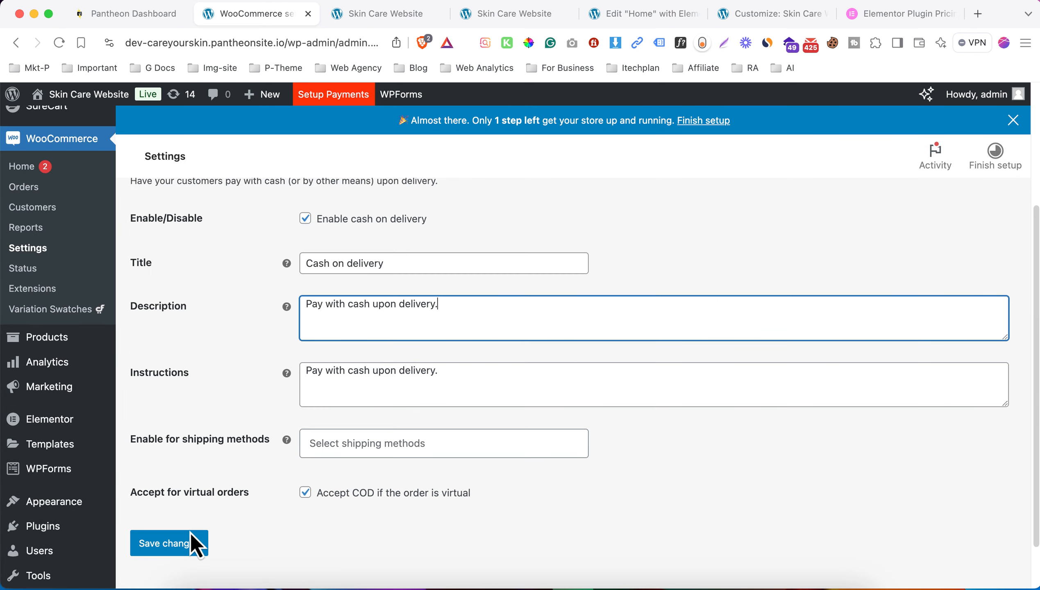
click(190, 536)
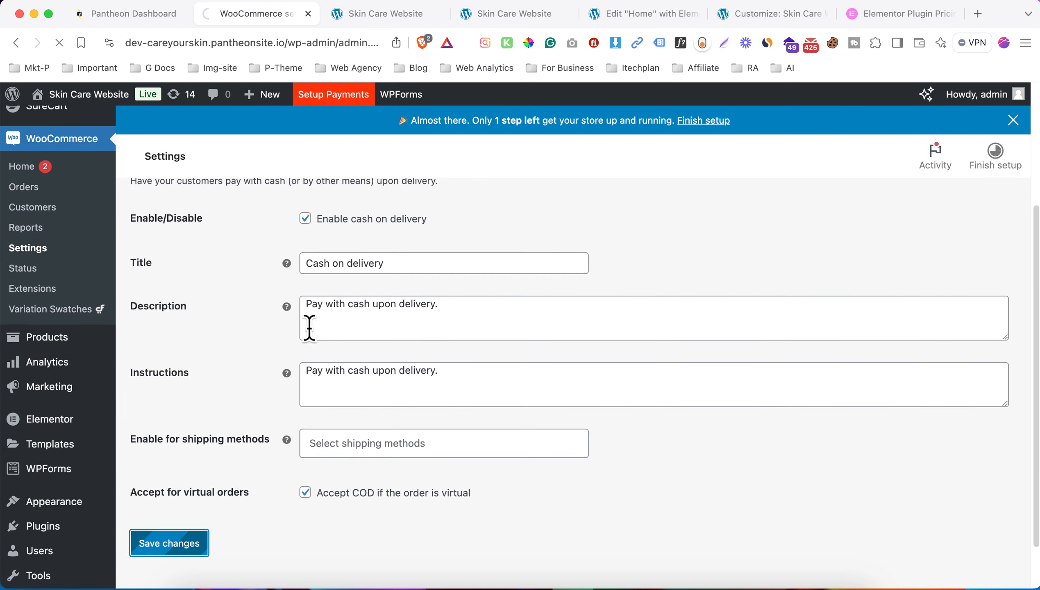
click(351, 16)
scroll(447, 273, down, 10)
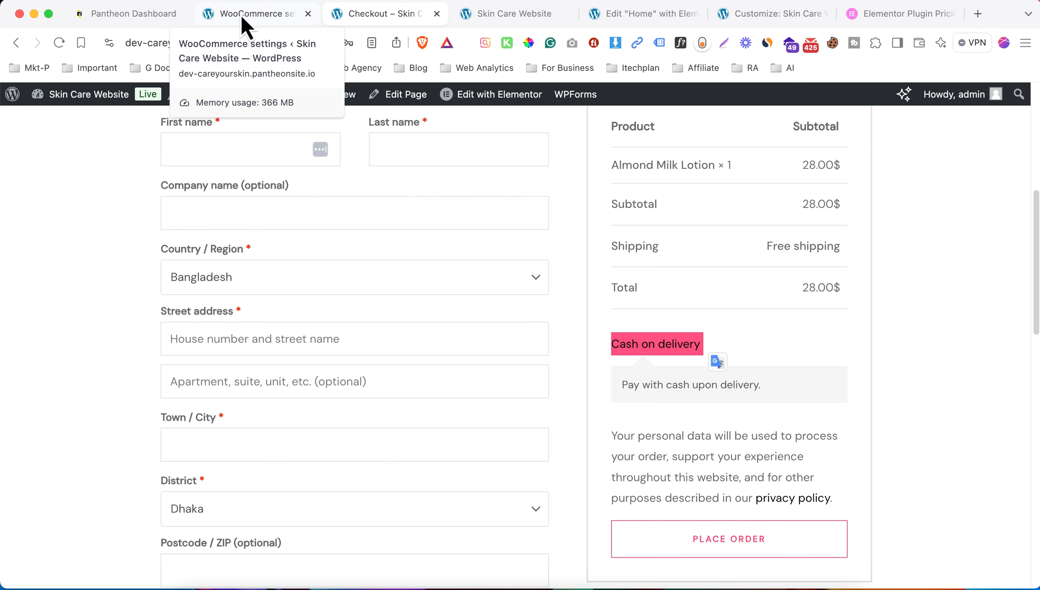
- Open the WooCommerce Orders list to see the existing order
click(241, 15)
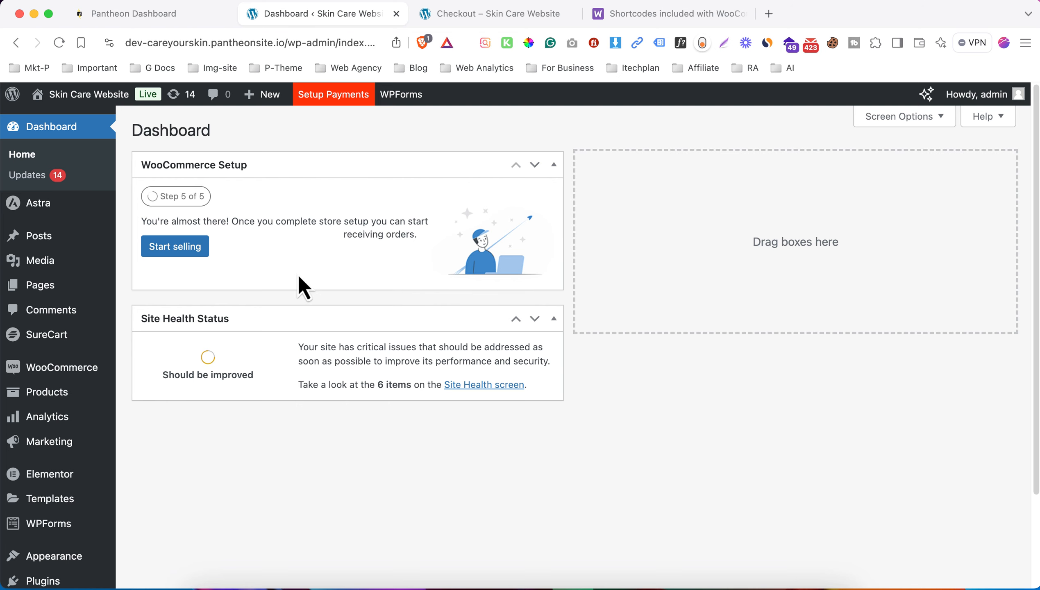
scroll(300, 278, down, 3)
mouse_move(106, 265)
click(142, 279)
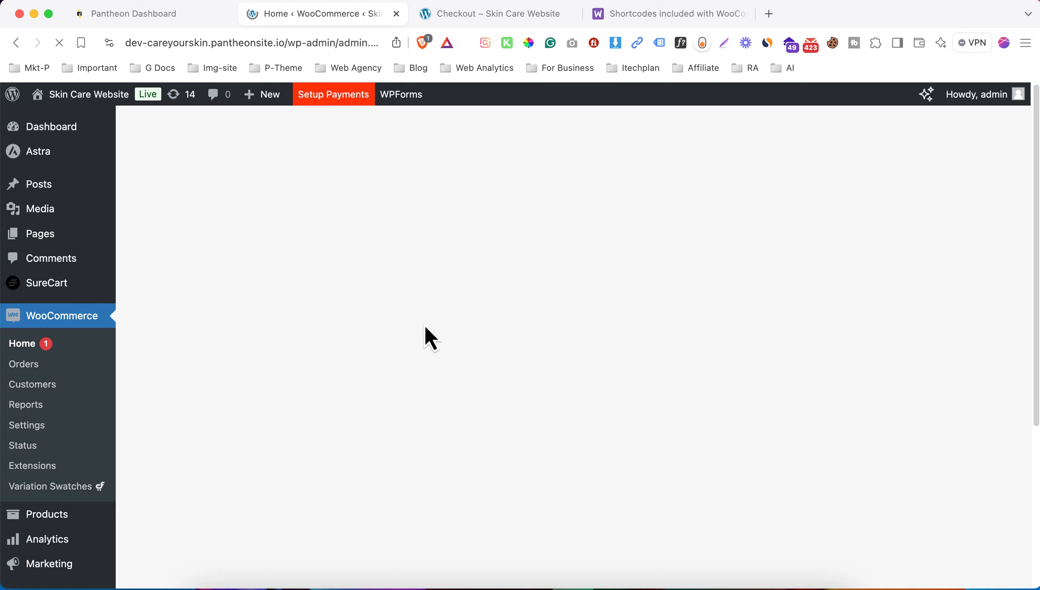
click(81, 363)
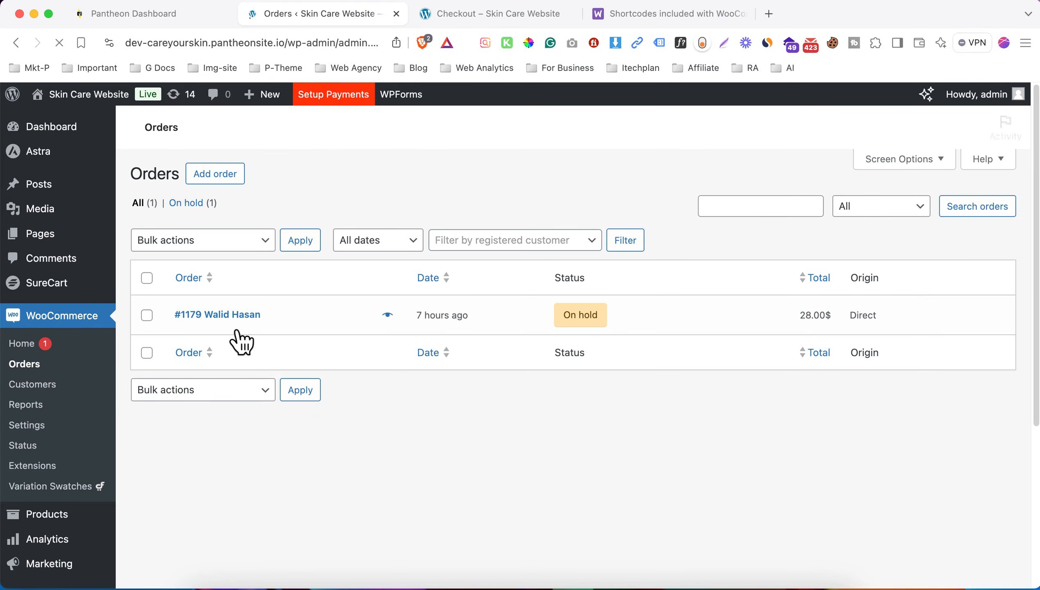
- Inspect the order-received page, selecting its order number and the customer's e-mail
click(491, 13)
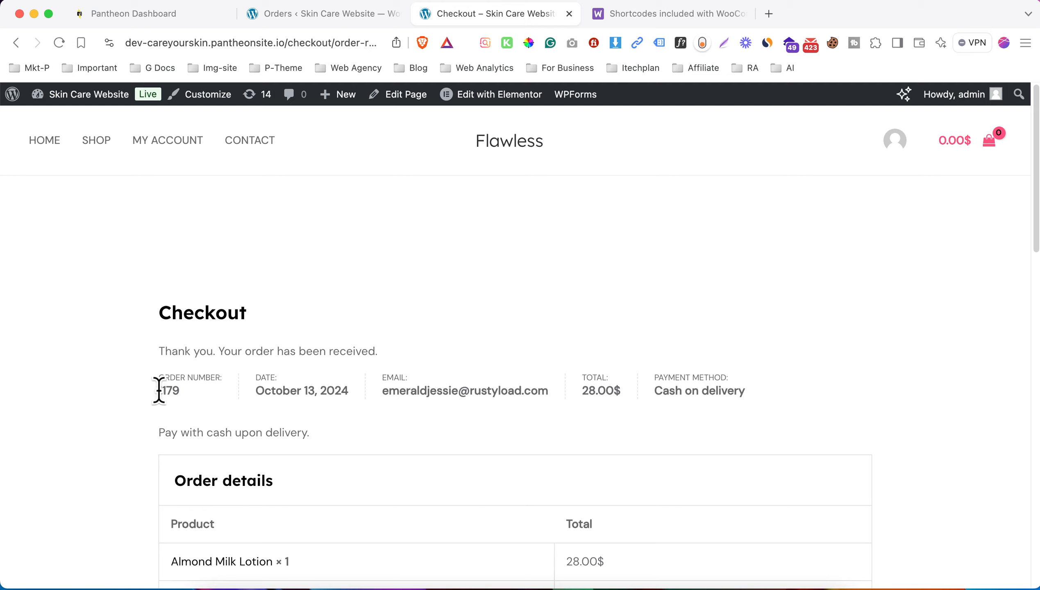
drag(158, 391, 183, 393)
click(194, 397)
drag(529, 401, 547, 397)
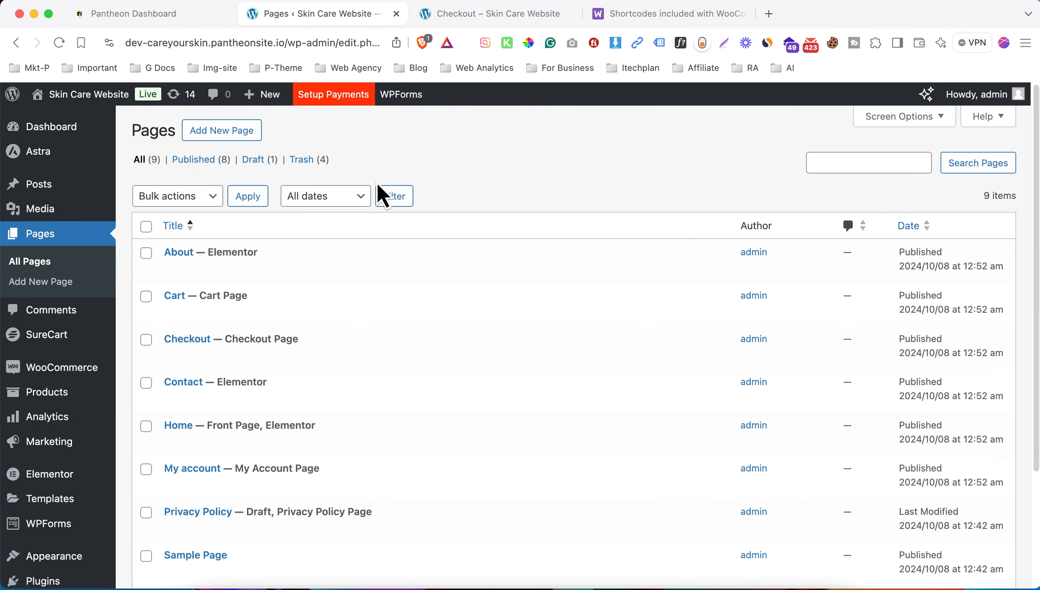
- Create a page titled 'Track Order', publish it, and open it in Elementor
scroll(311, 302, down, 3)
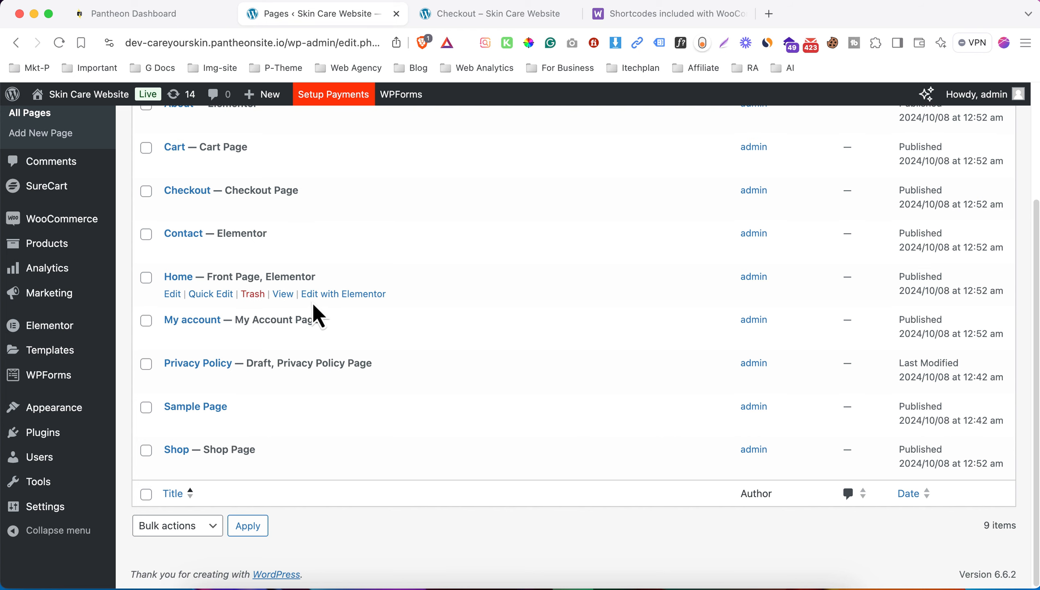
scroll(290, 321, up, 3)
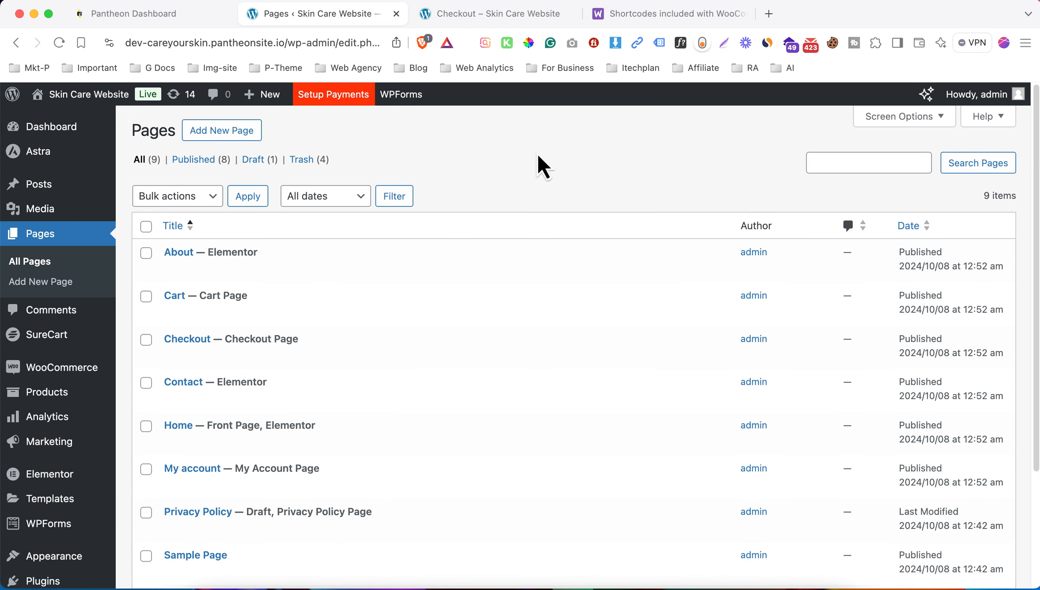
click(41, 285)
text(Track Order)
click(890, 104)
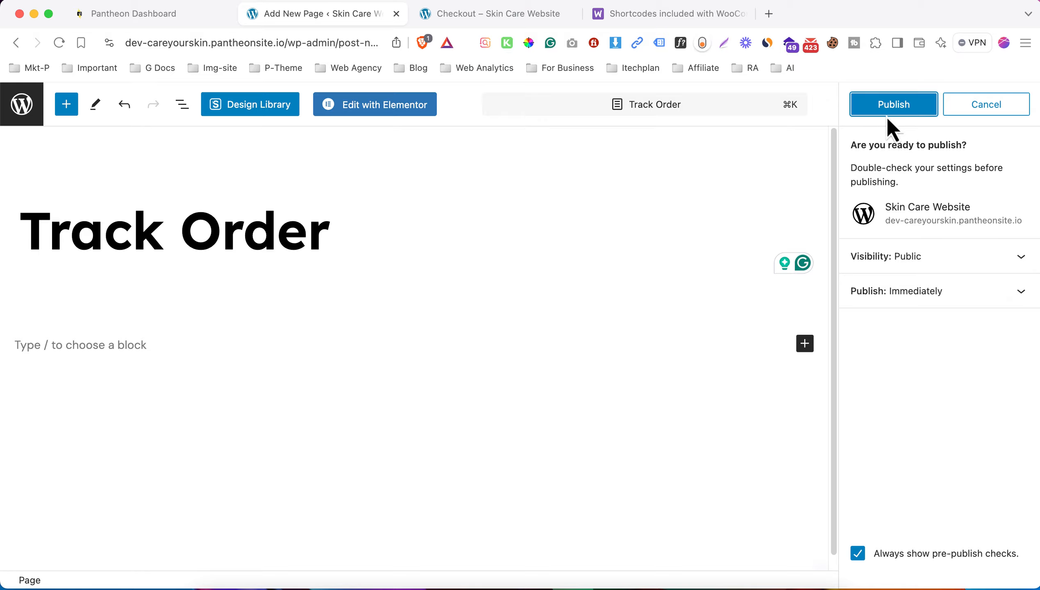
click(887, 108)
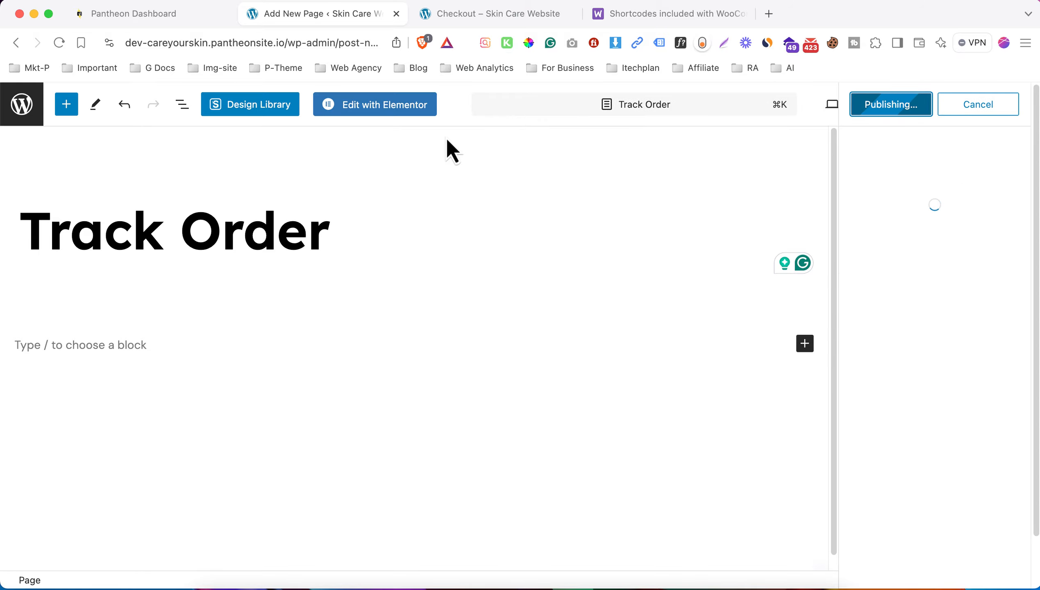
click(398, 108)
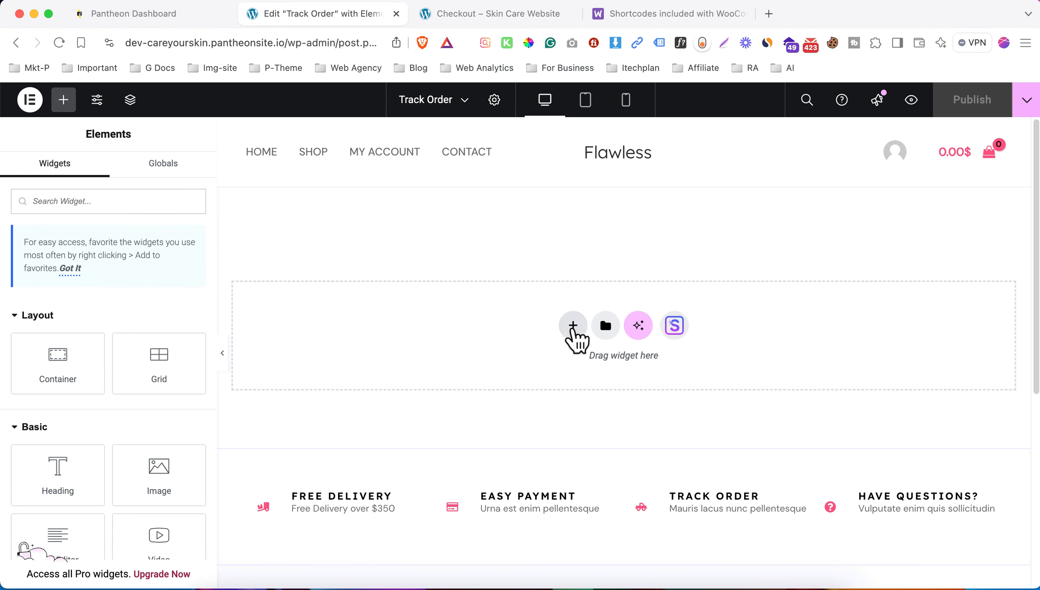
- Add a single-column flexbox container with a Heading widget inside it
click(573, 327)
click(582, 384)
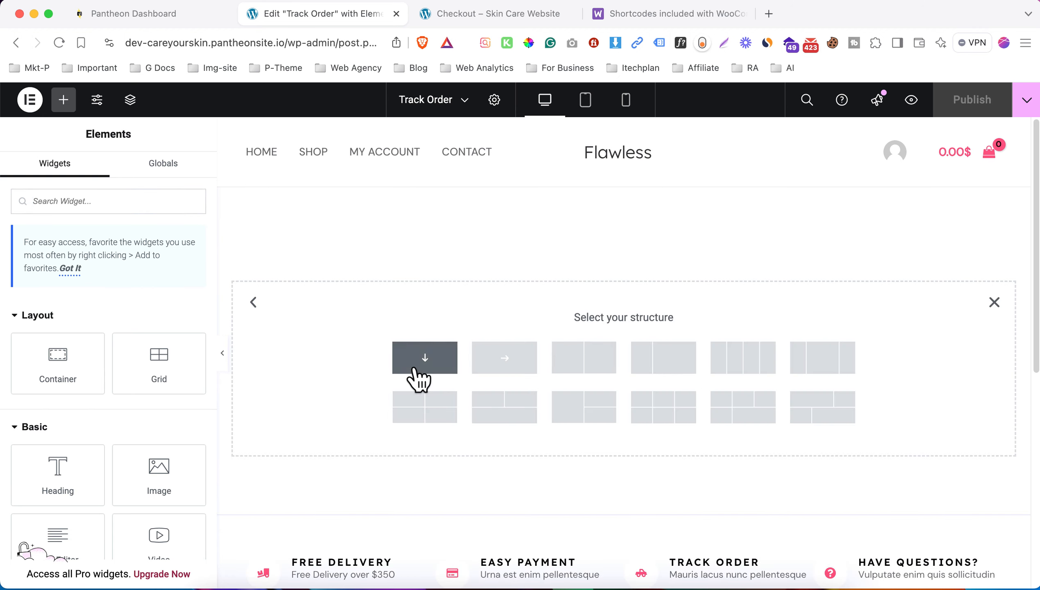
click(414, 371)
click(63, 99)
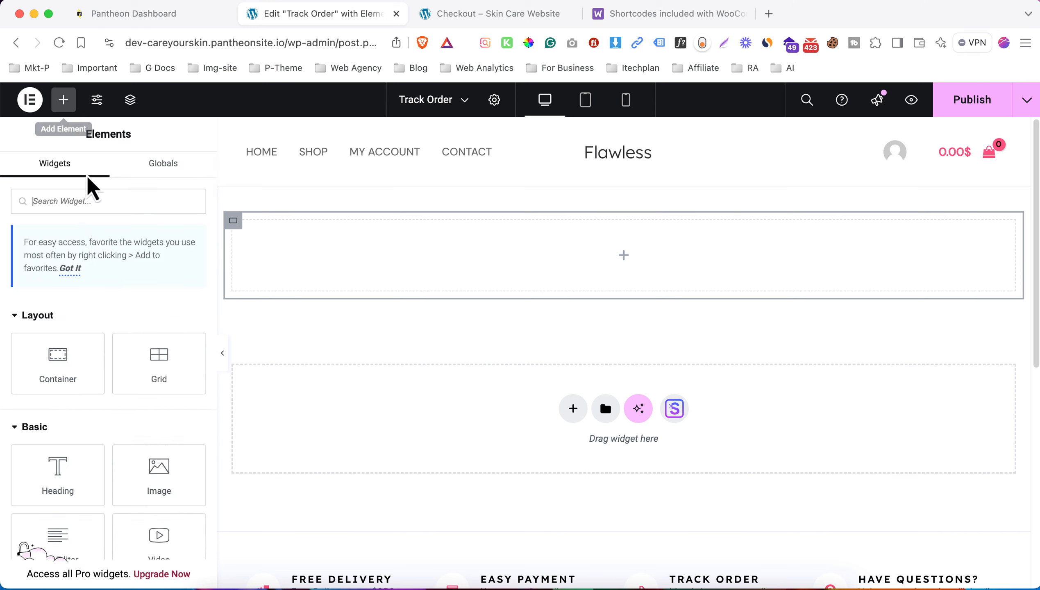
drag(63, 467, 592, 271)
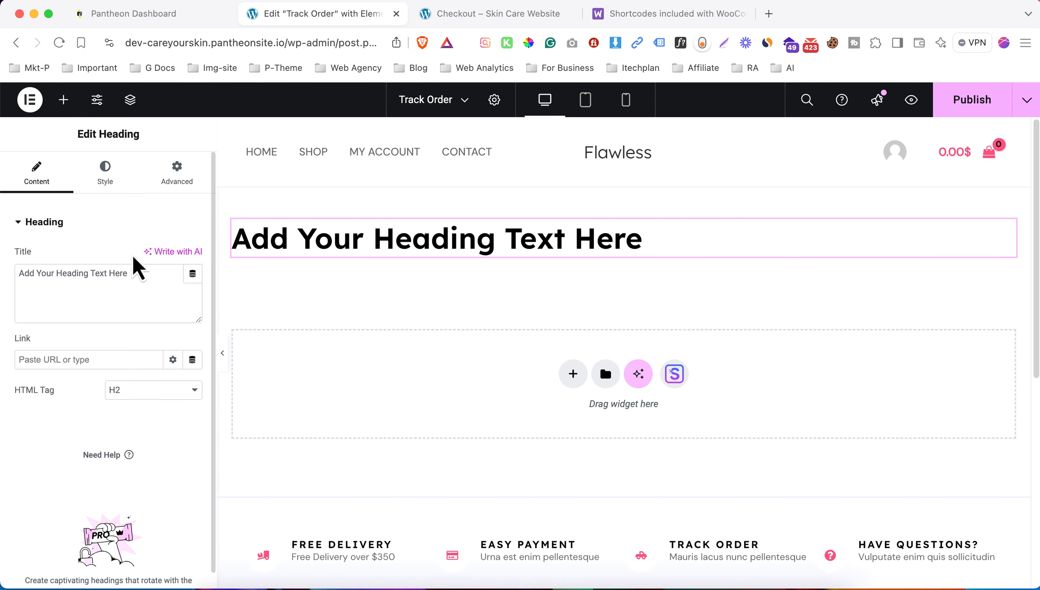
- Change the heading text to 'Track Your Order' and centre-align it
click(139, 287)
key(super+a)
text(T)
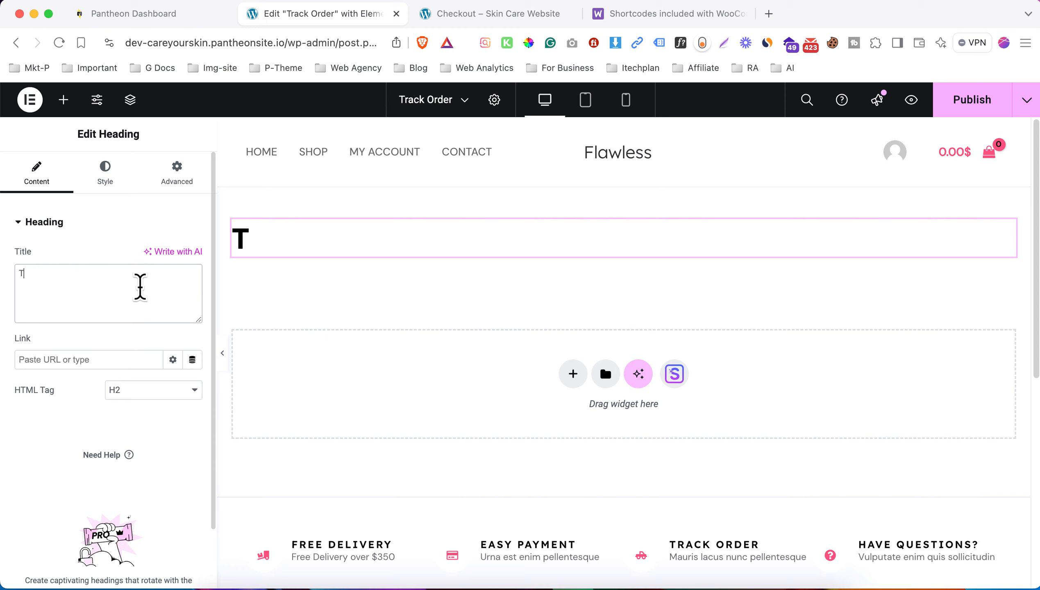
text(rack Your)
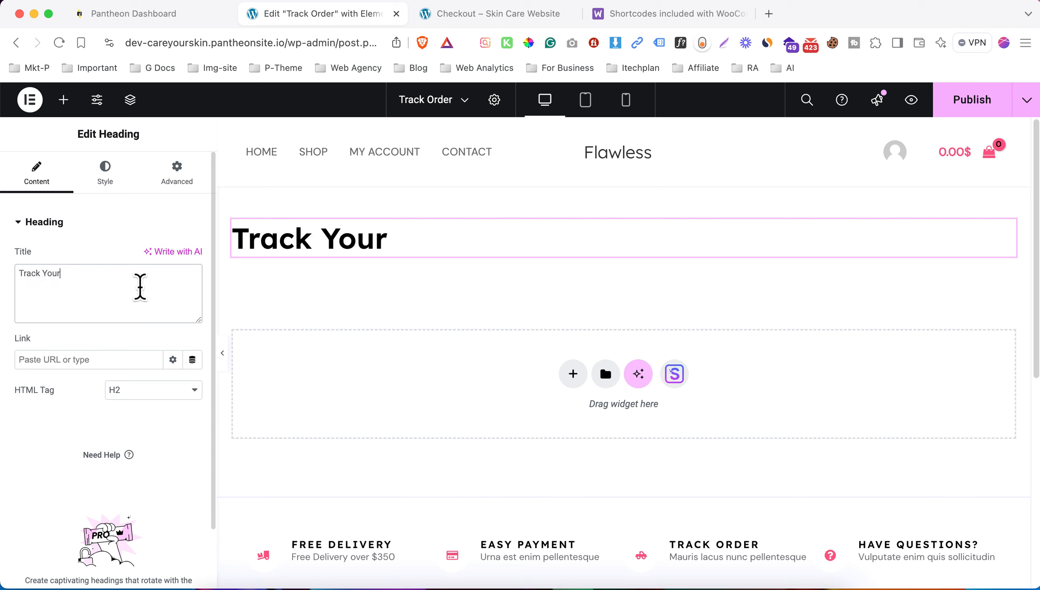
text( Order)
click(104, 172)
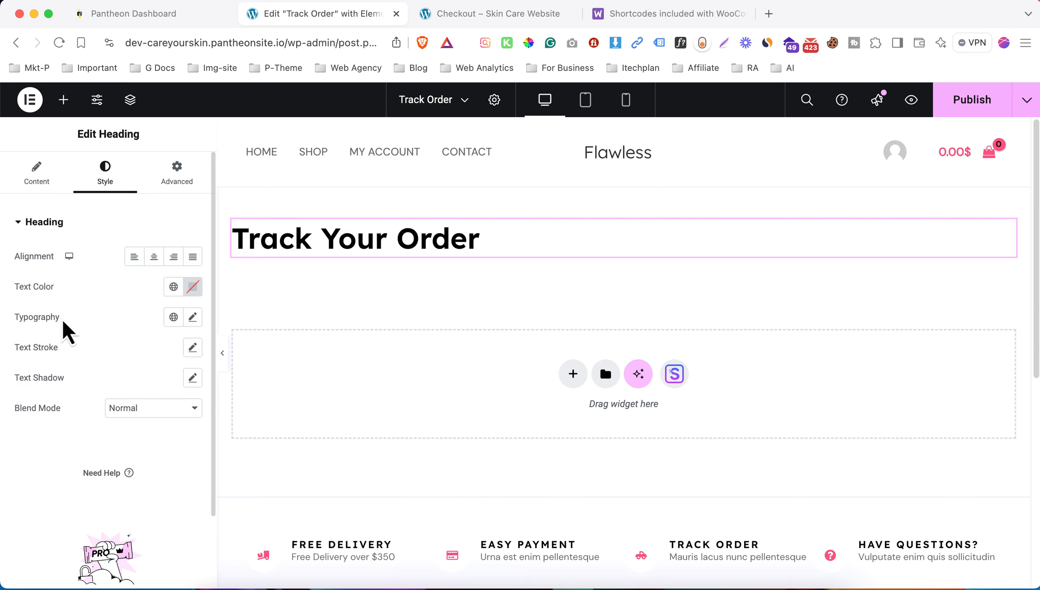
click(153, 256)
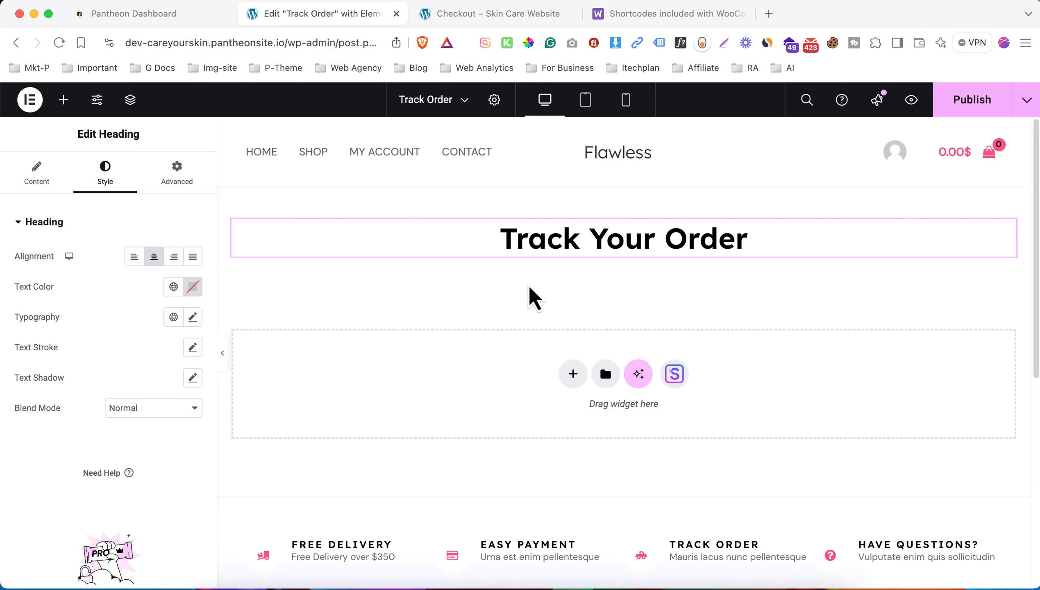
click(63, 99)
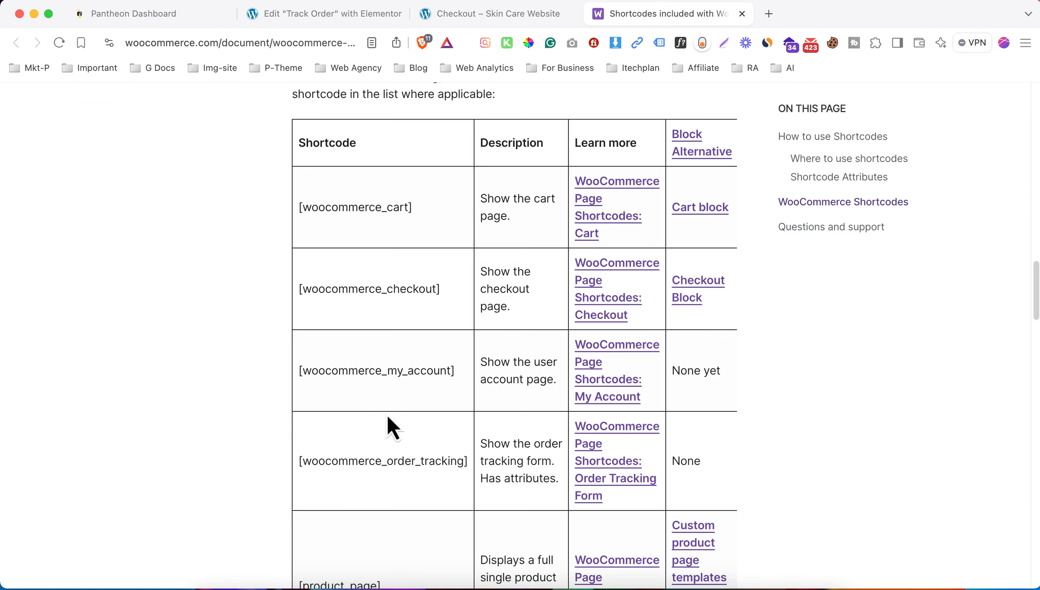
- Copy the [woocommerce_order_tracking] shortcode from the documentation table and return to Elementor
scroll(384, 414, down, 1)
drag(298, 441, 466, 444)
right_click(458, 440)
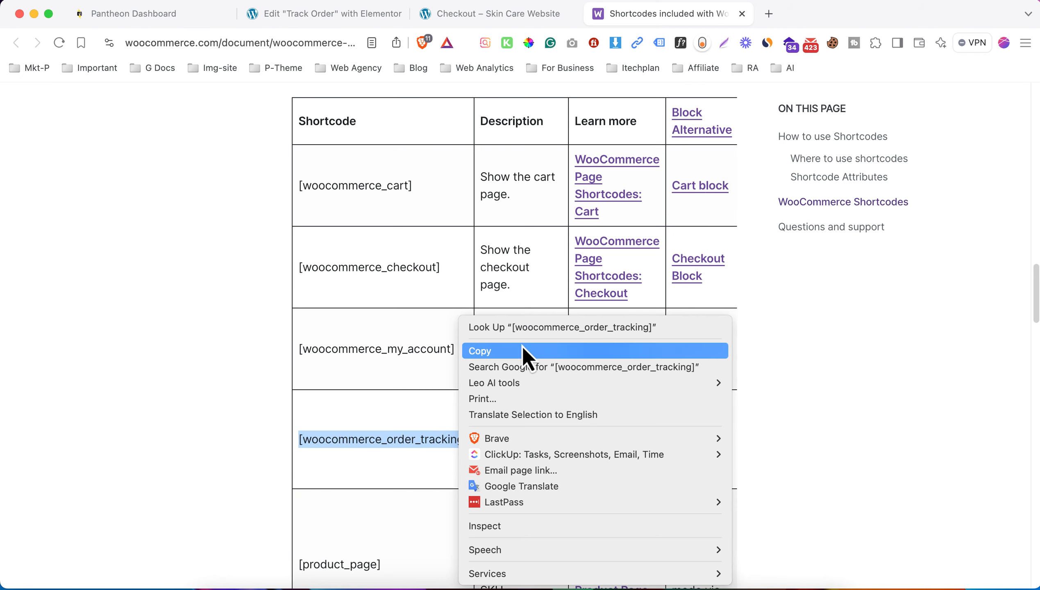
click(523, 350)
click(321, 15)
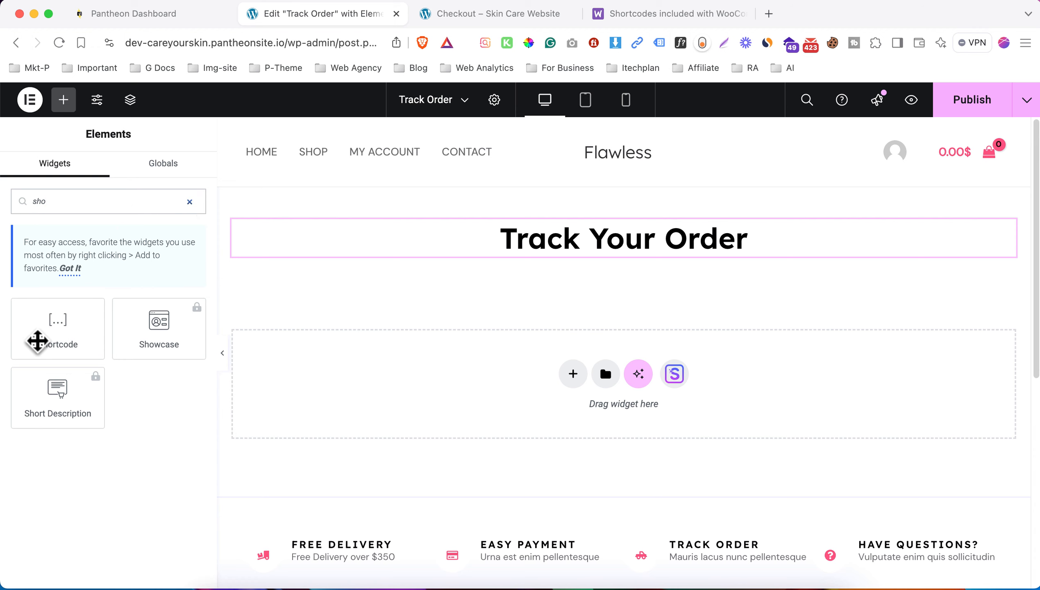
- Drop a Shortcode widget under the heading and paste [woocommerce_order_tracking] into it
drag(53, 337, 575, 264)
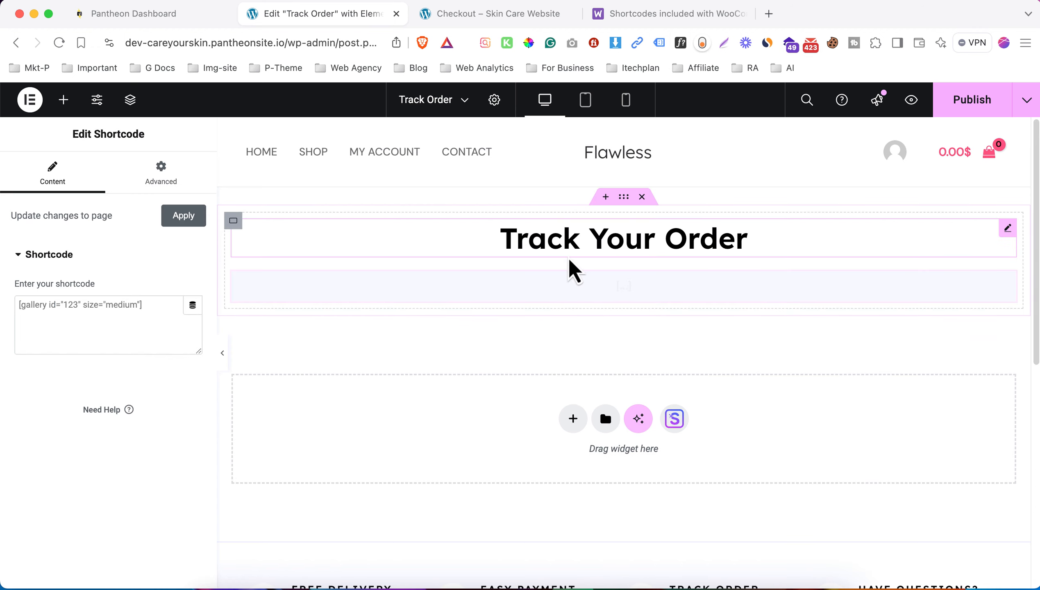
click(126, 314)
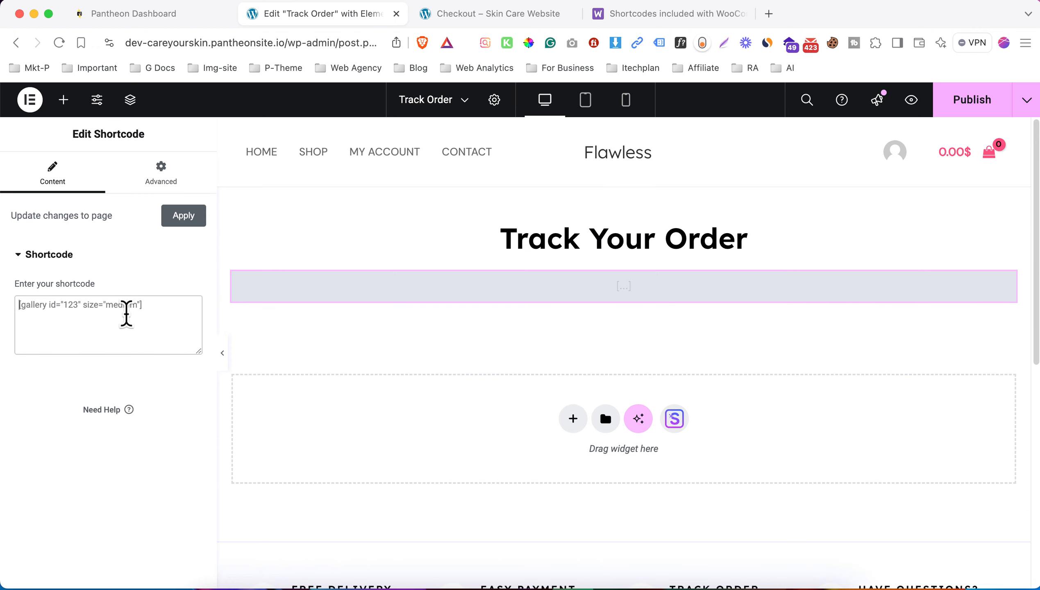
key(super+v)
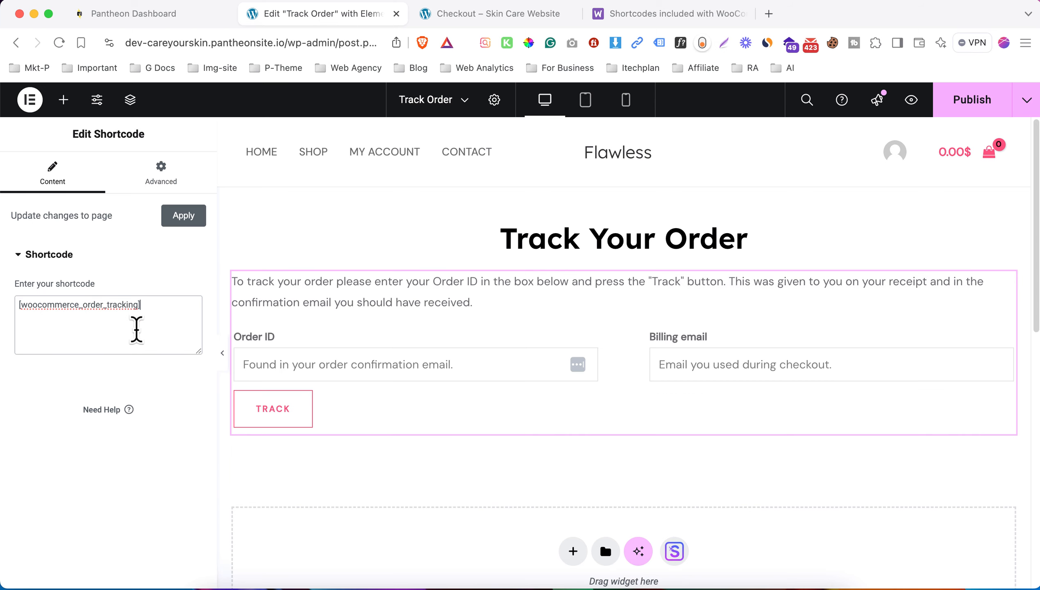
click(622, 289)
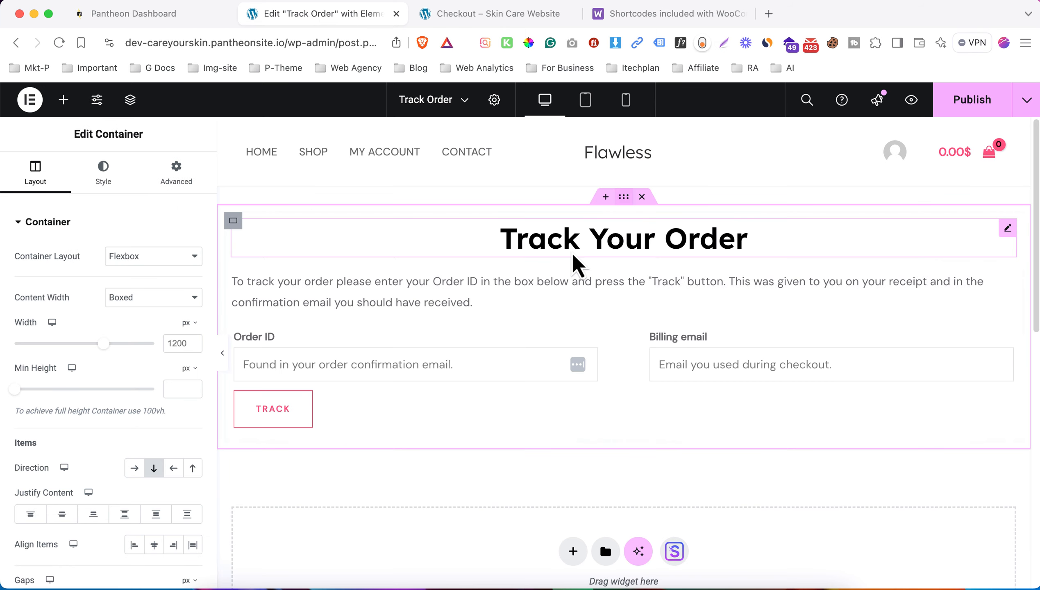
- Set the section background to the towel-wrapped woman photo, centred, no-repeat, sized to cover
click(113, 183)
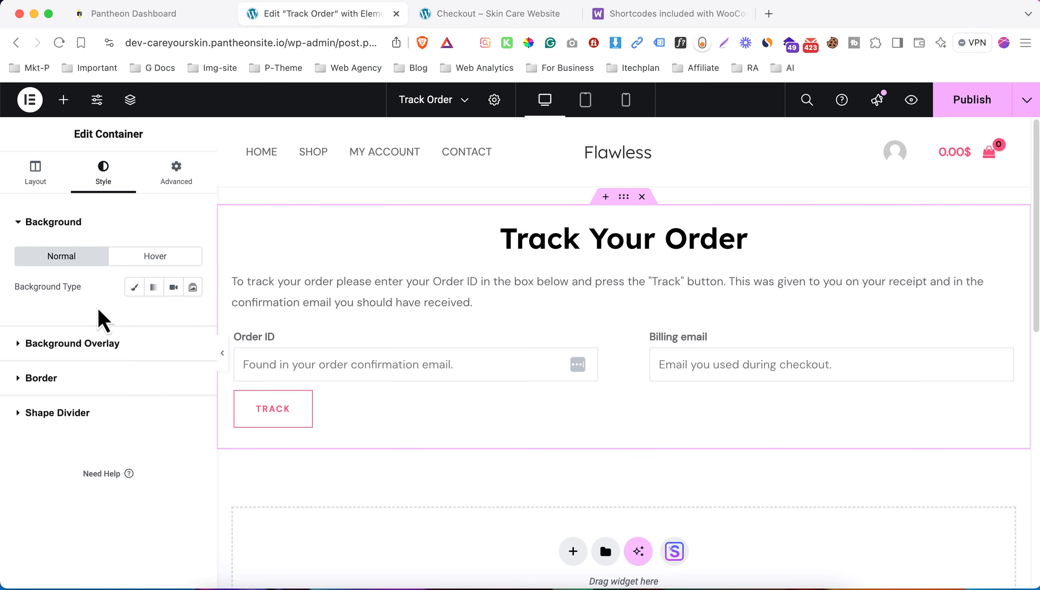
click(134, 287)
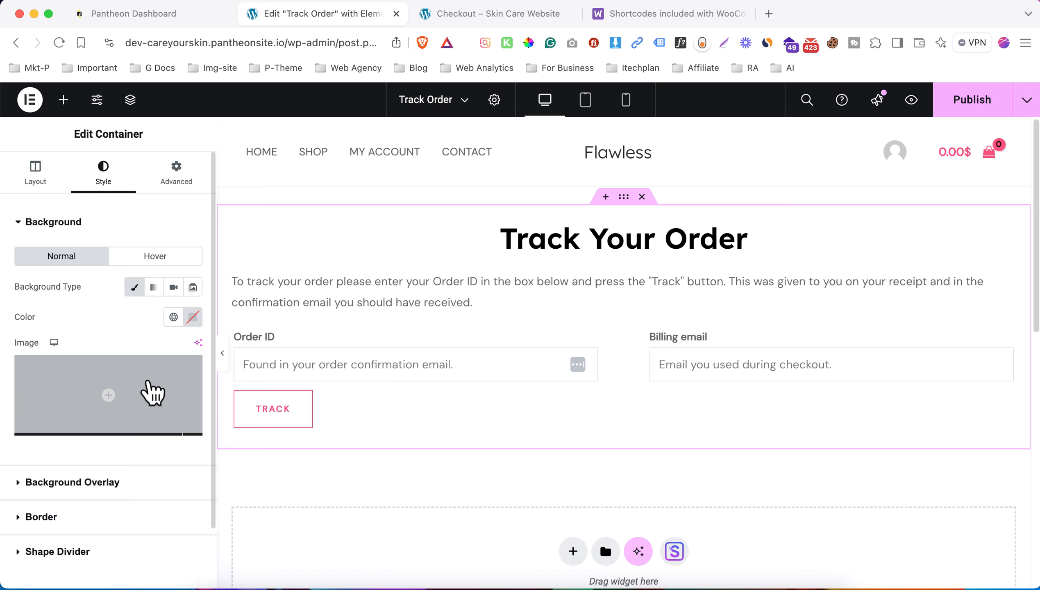
click(149, 390)
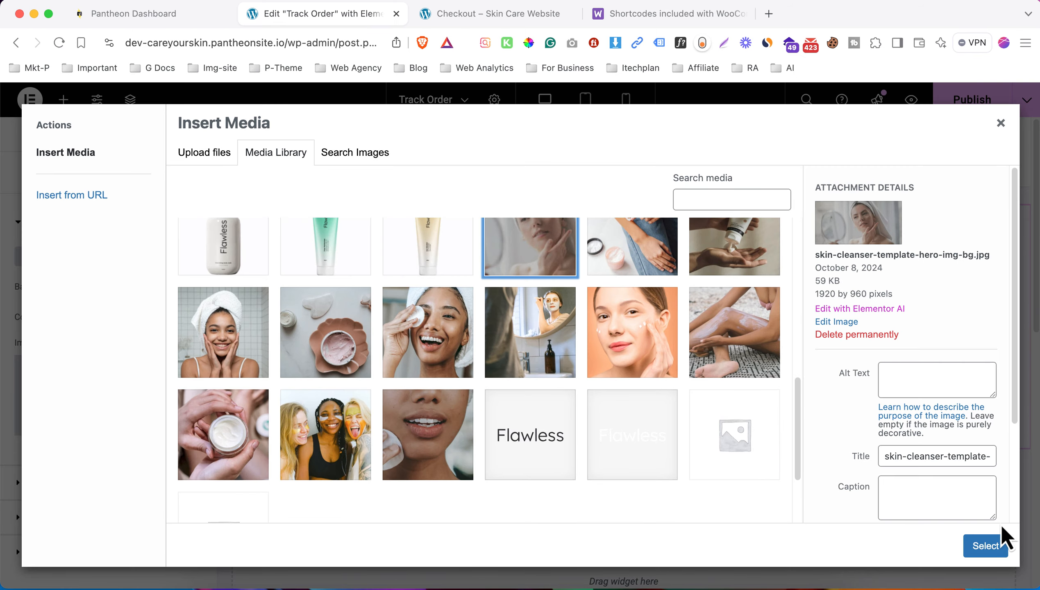
click(995, 544)
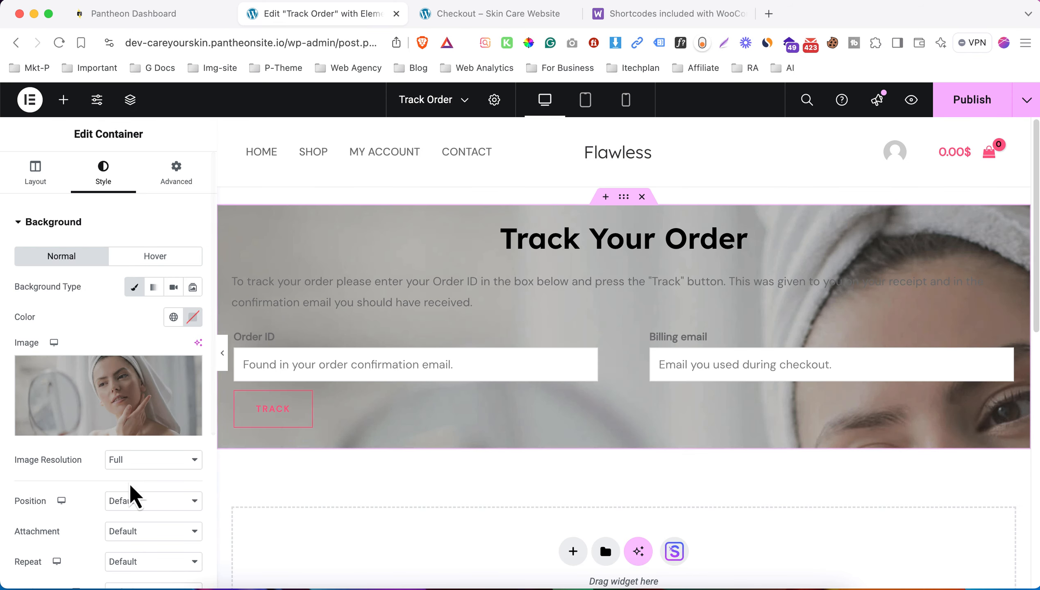
click(137, 501)
click(137, 516)
scroll(135, 516, down, 3)
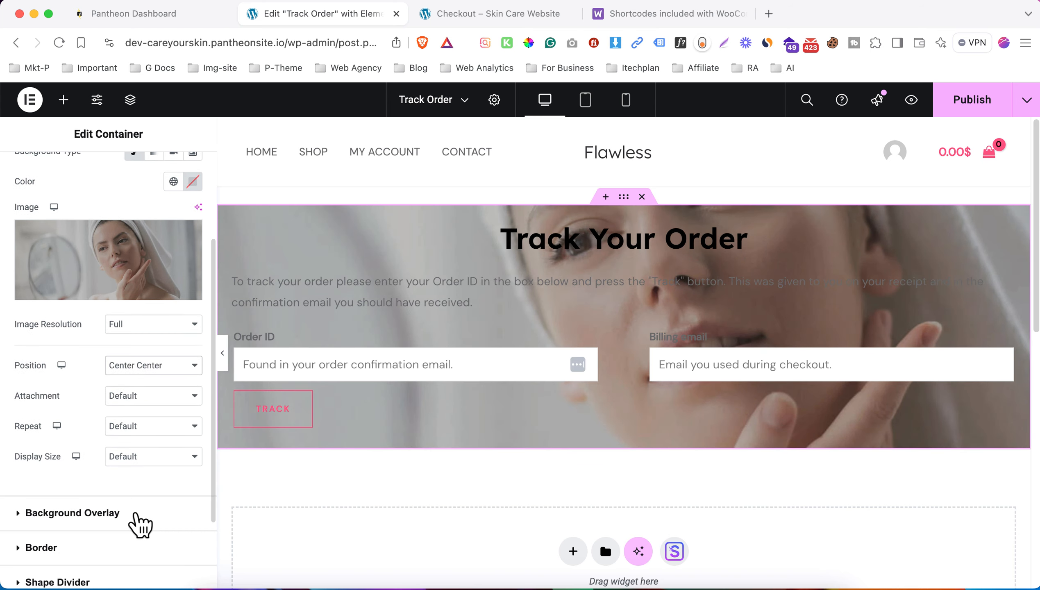
click(139, 433)
click(142, 449)
click(144, 456)
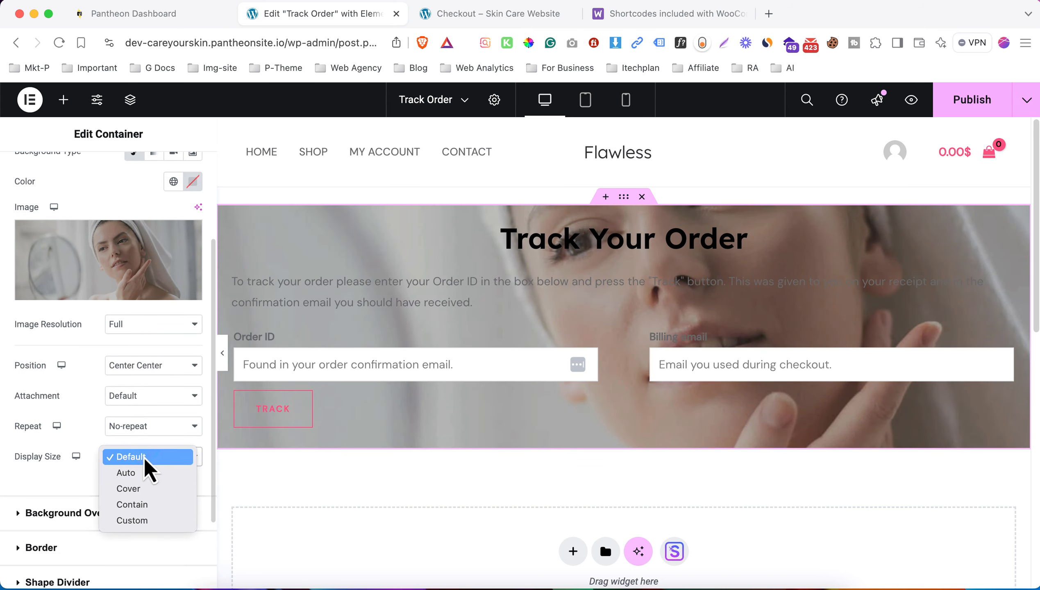
click(168, 488)
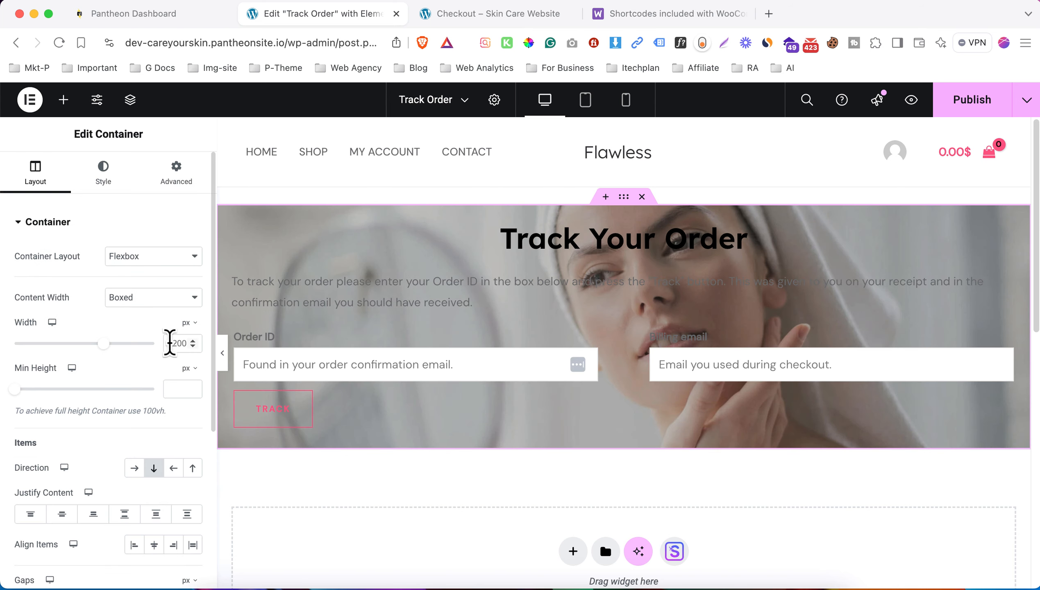
- Narrow the section content width to 800 px and set 7% top and bottom padding
double_click(172, 343)
text(800)
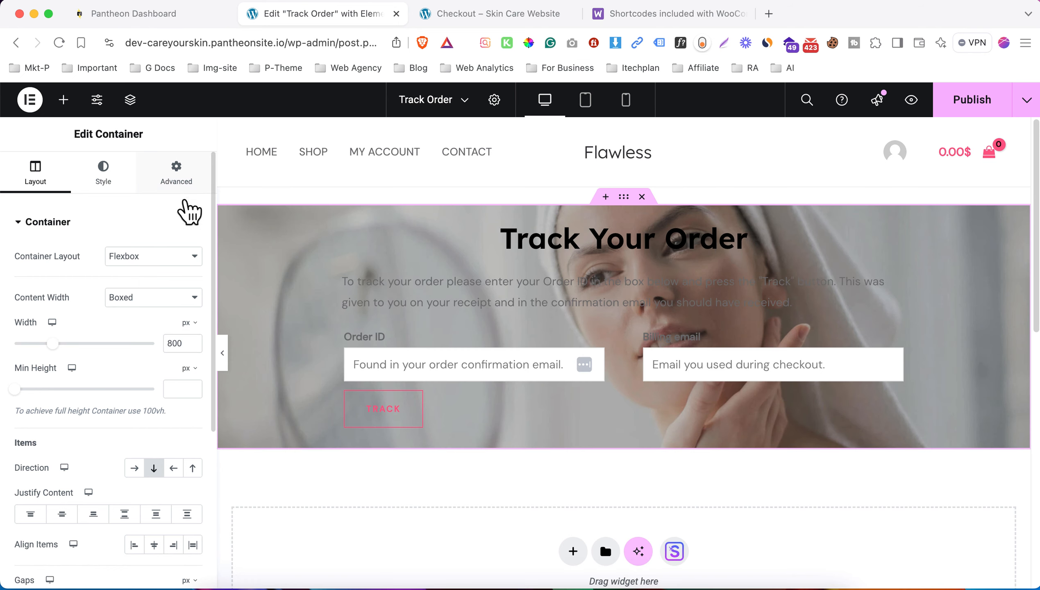
click(179, 187)
click(191, 308)
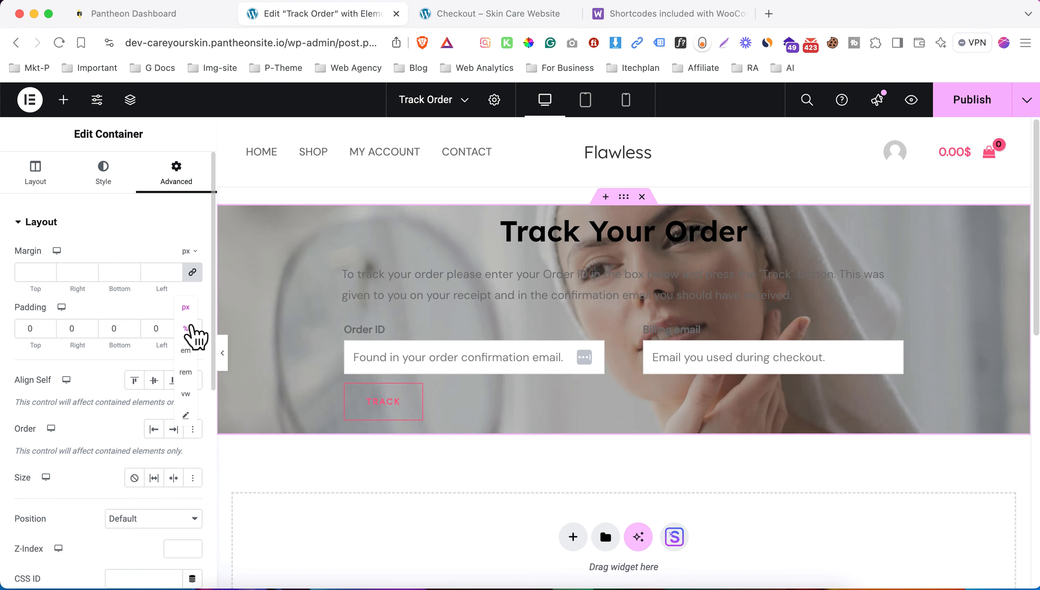
click(193, 330)
click(18, 329)
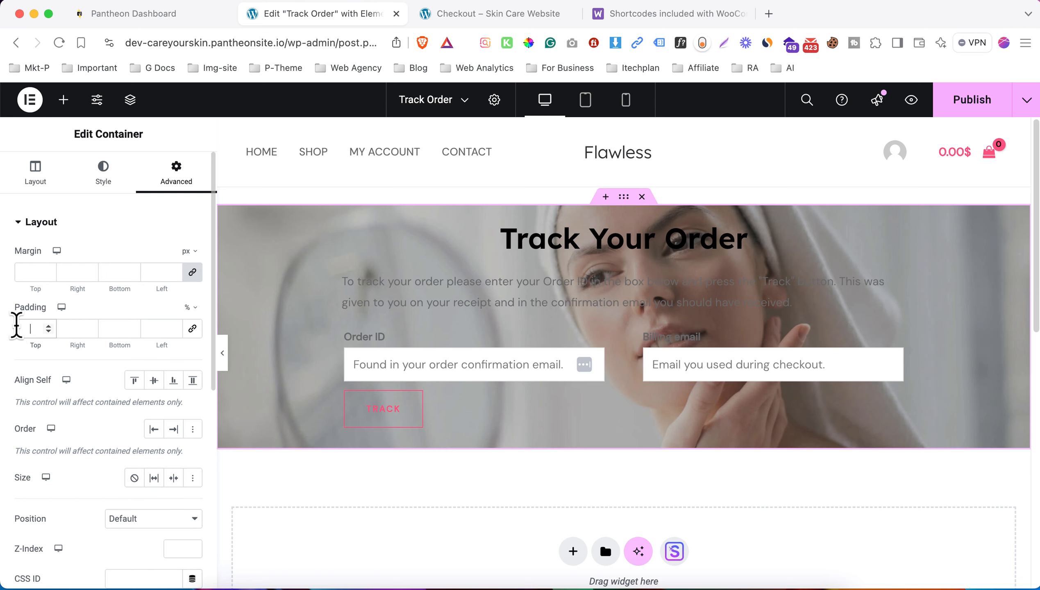
text(5)
double_click(112, 326)
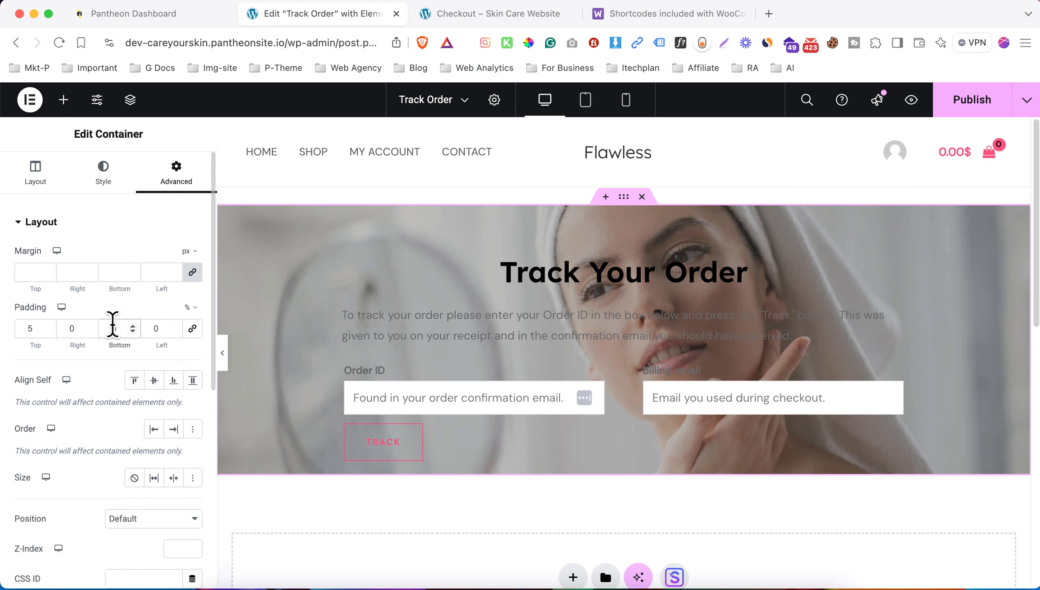
text(5)
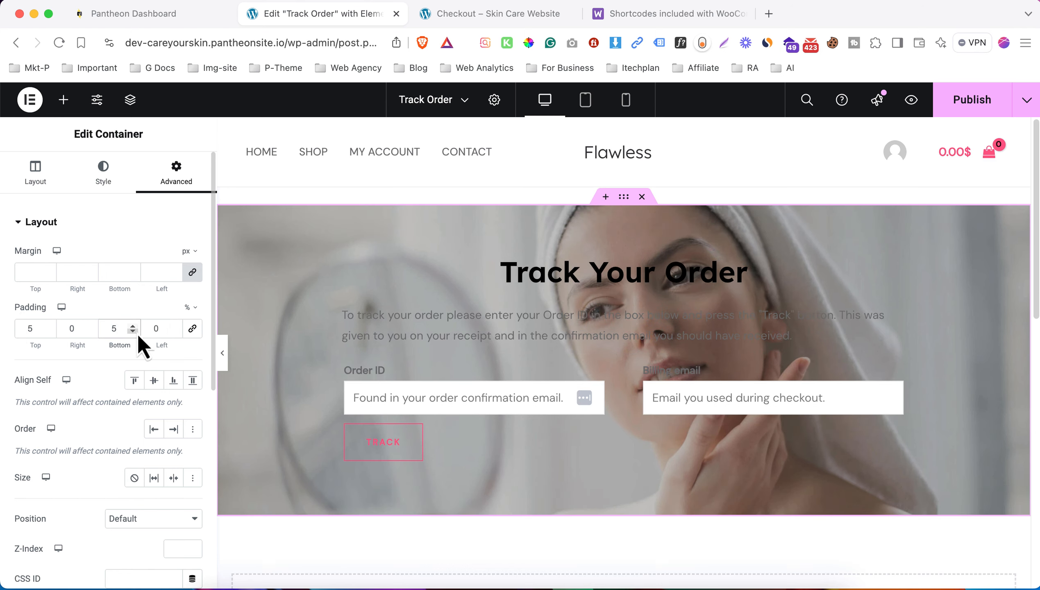
key(Up)
key(Up)
key(Up)
key(Down)
click(27, 328)
key(Up)
key(Up)
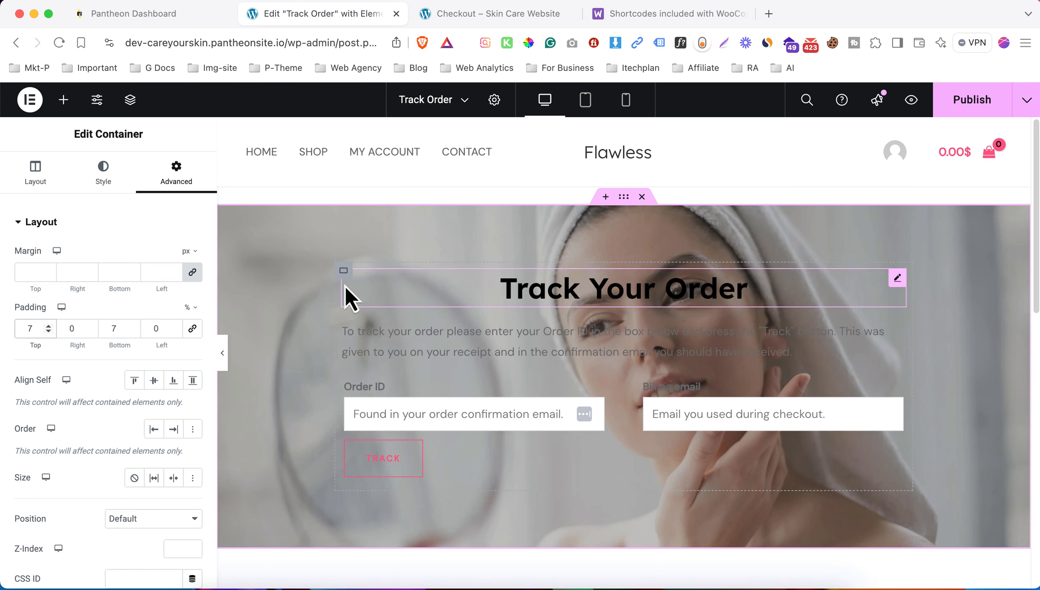
- Give the inner form container 3% padding on all sides
click(343, 273)
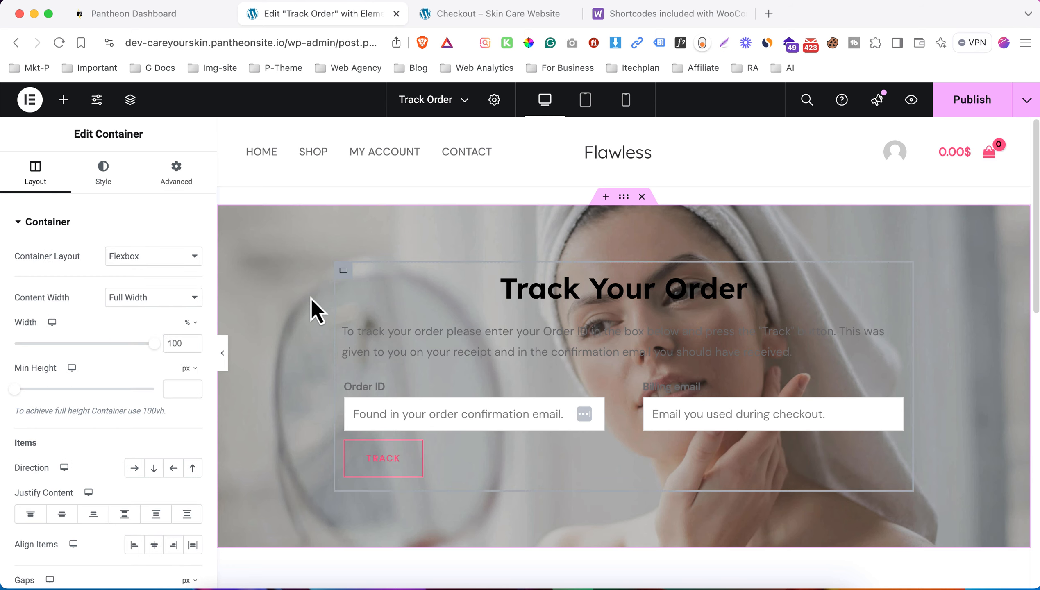
click(183, 182)
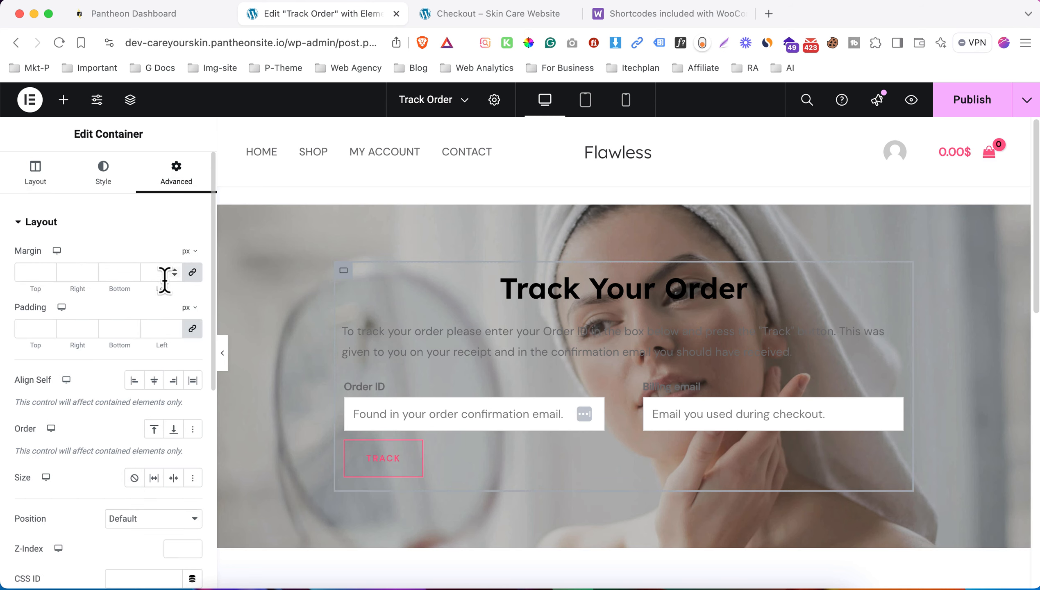
click(189, 308)
click(188, 327)
click(166, 324)
text(3)
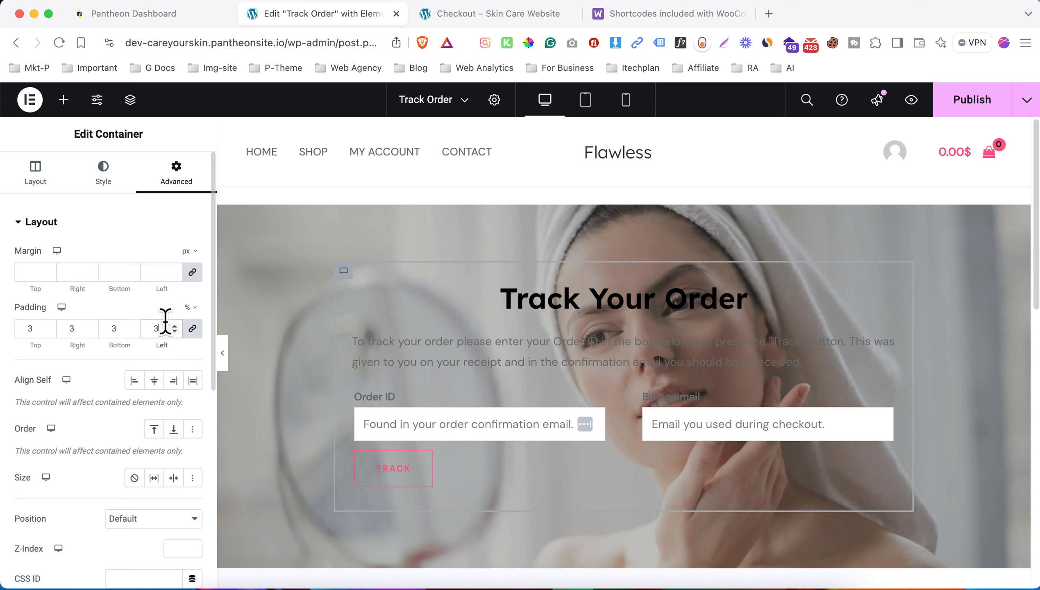
- Give the card a classic semi-transparent white background (#FFFFFFD6)
click(112, 171)
click(135, 284)
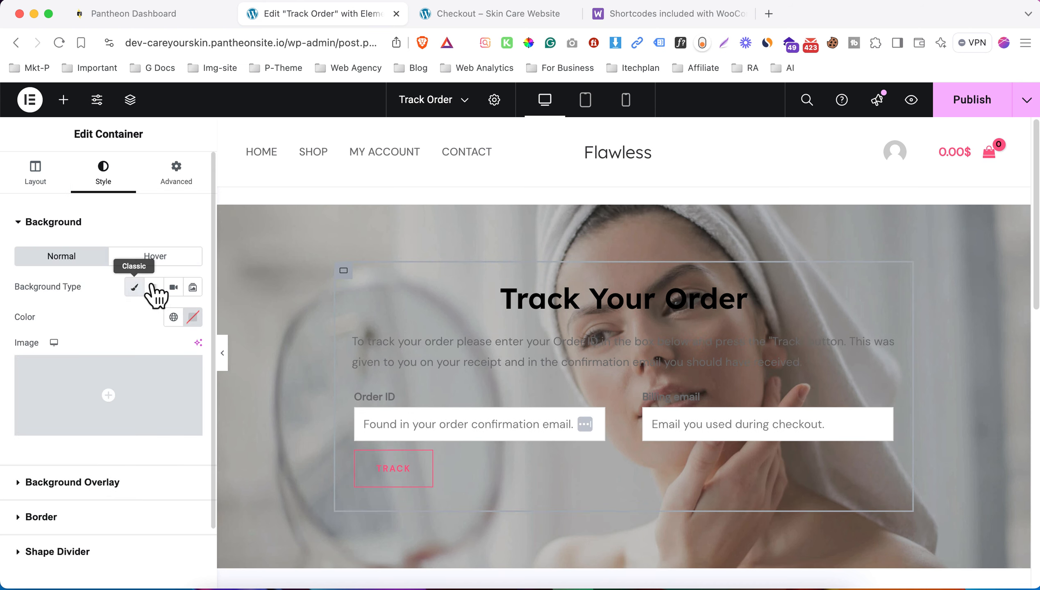
click(193, 317)
drag(176, 442, 104, 373)
click(77, 320)
click(193, 317)
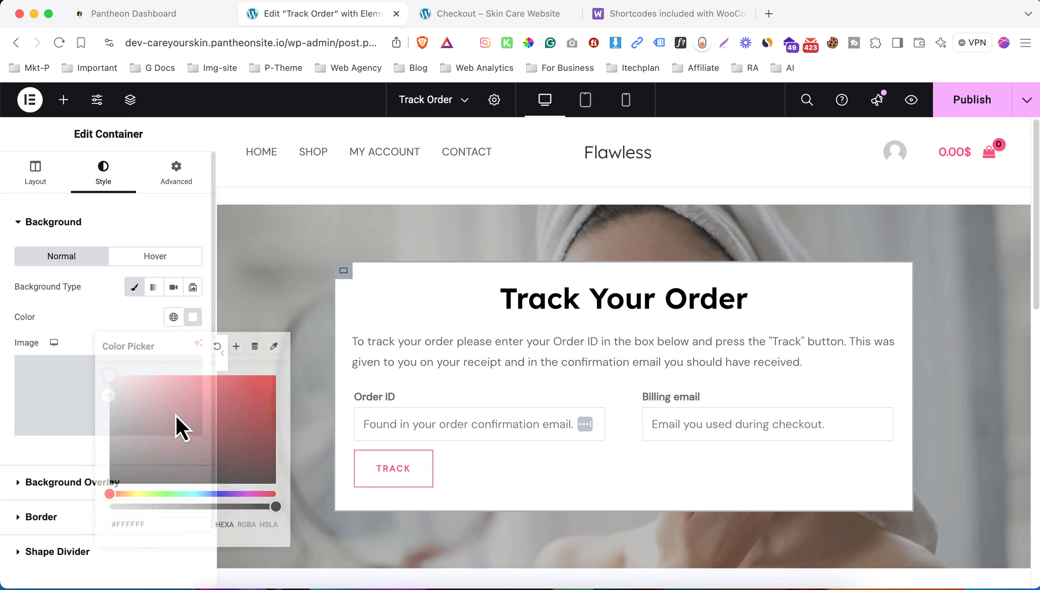
drag(274, 508, 244, 507)
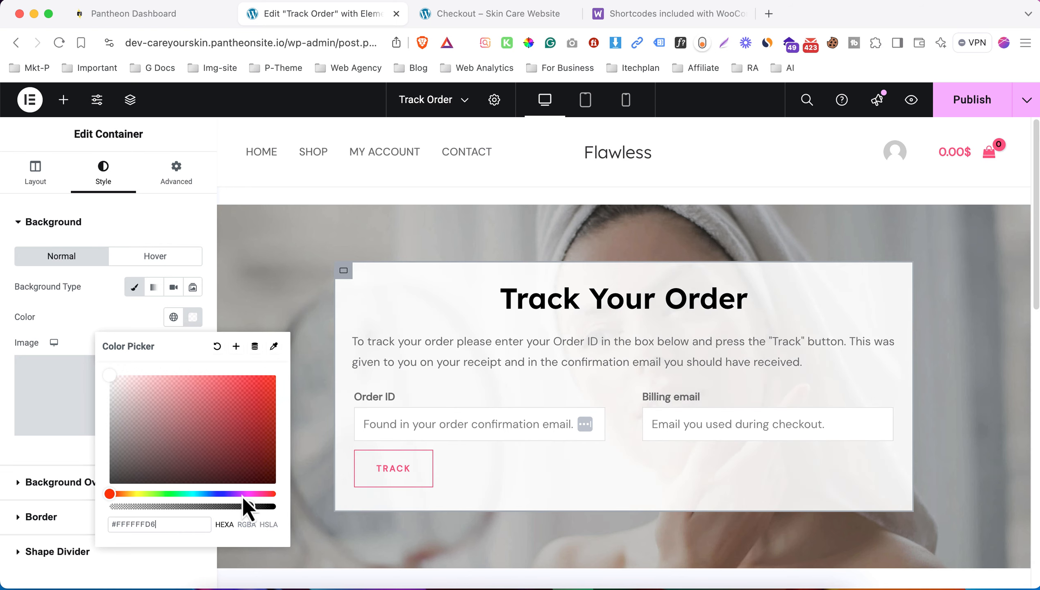
click(125, 321)
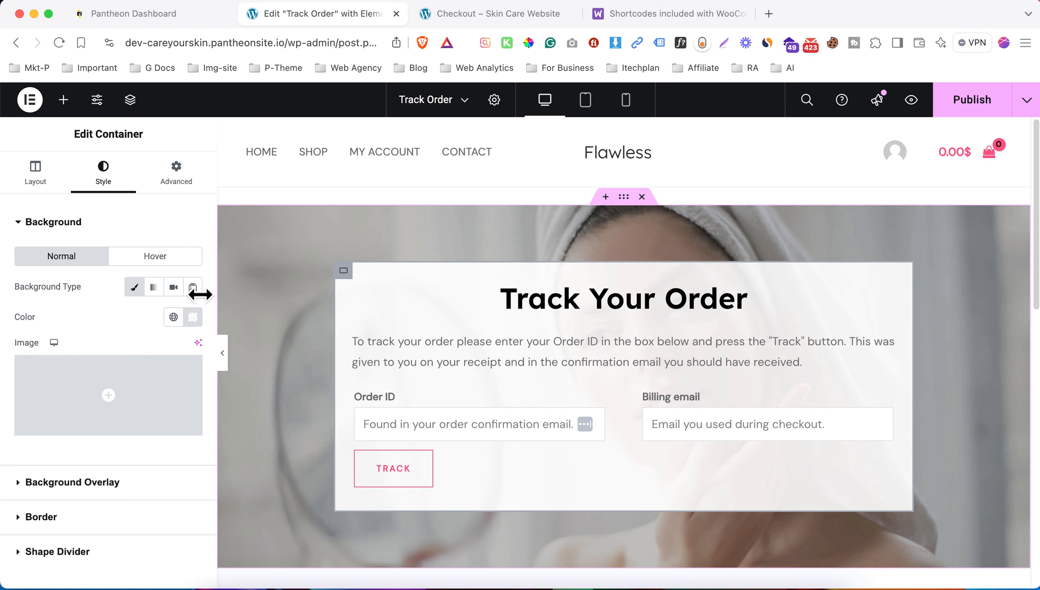
- Set a linked 10 px border radius on the Track Your Order card, then preview at tablet size
click(113, 222)
click(87, 292)
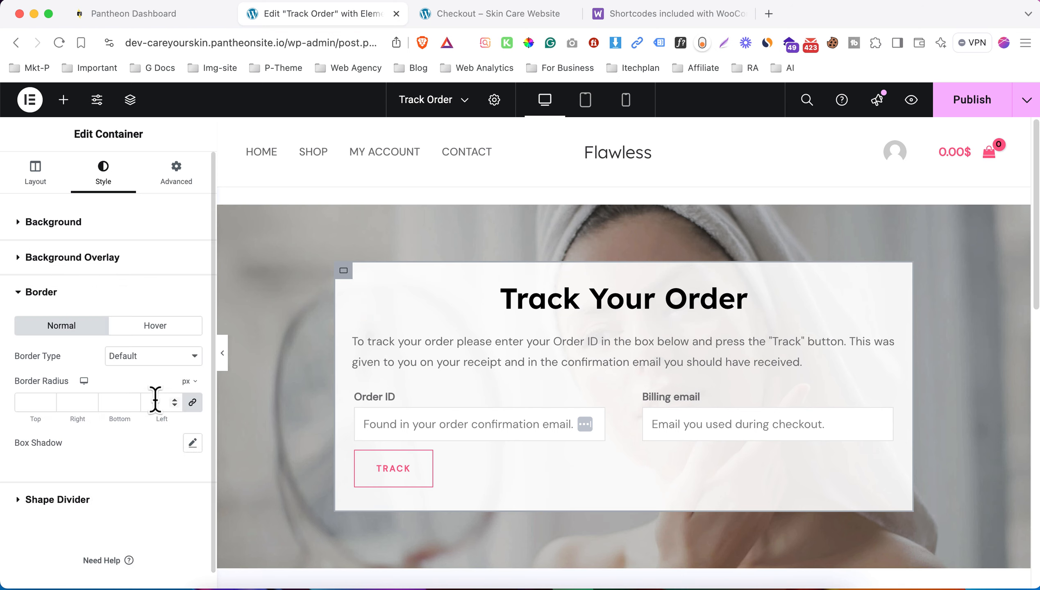
click(155, 402)
text(10)
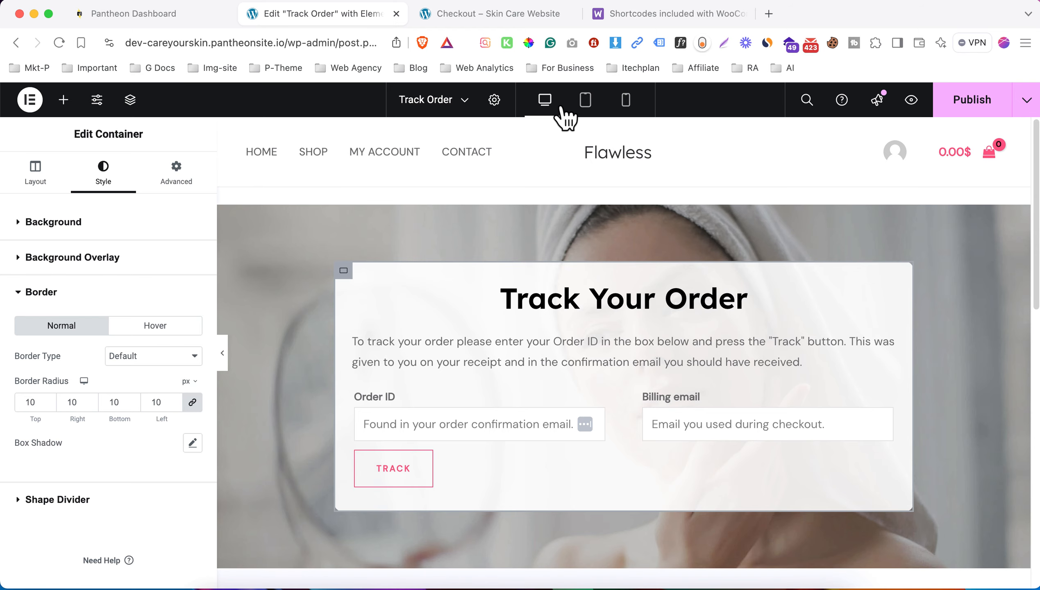
click(585, 102)
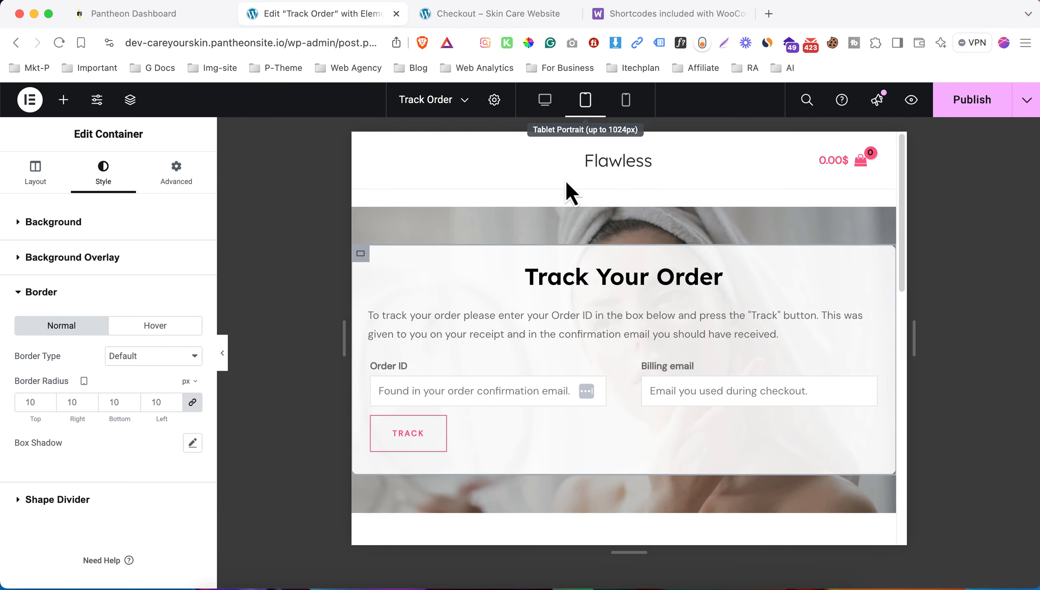
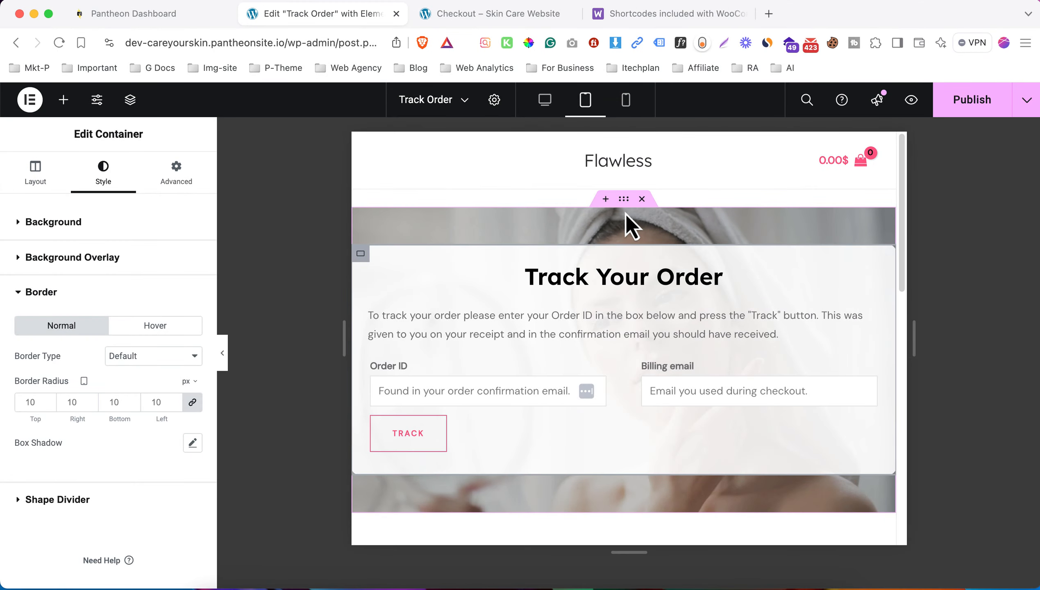
- Set the container padding to 5% on tablet, and 10% top and bottom on mobile
click(623, 199)
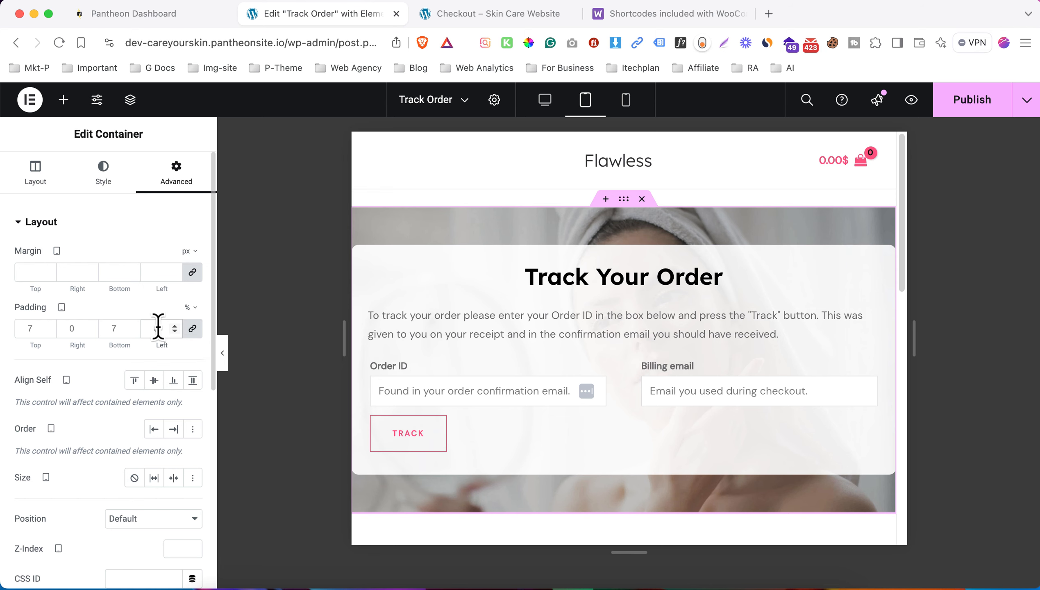
text(5)
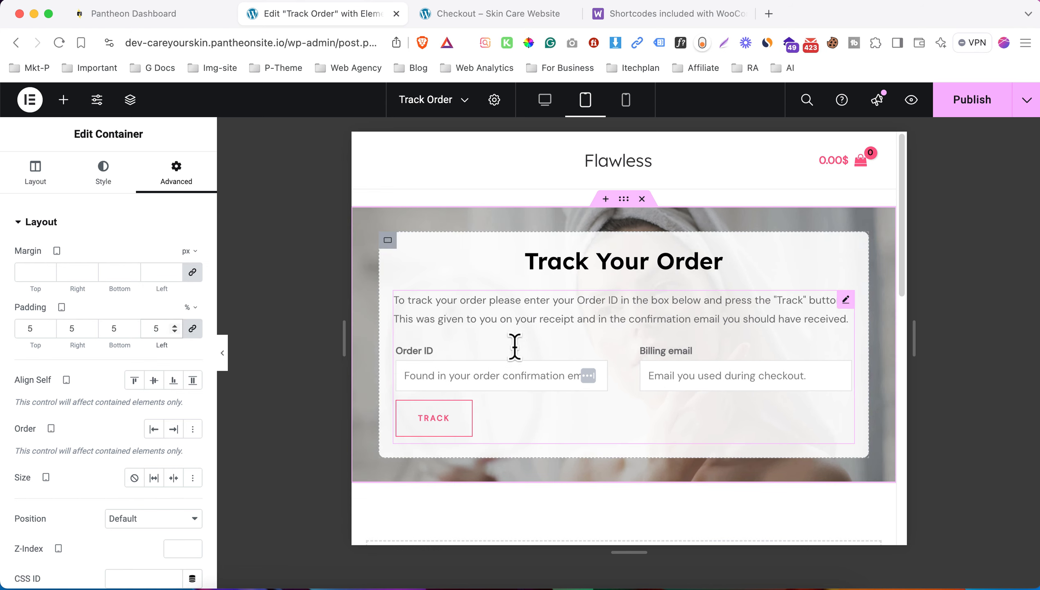
click(626, 100)
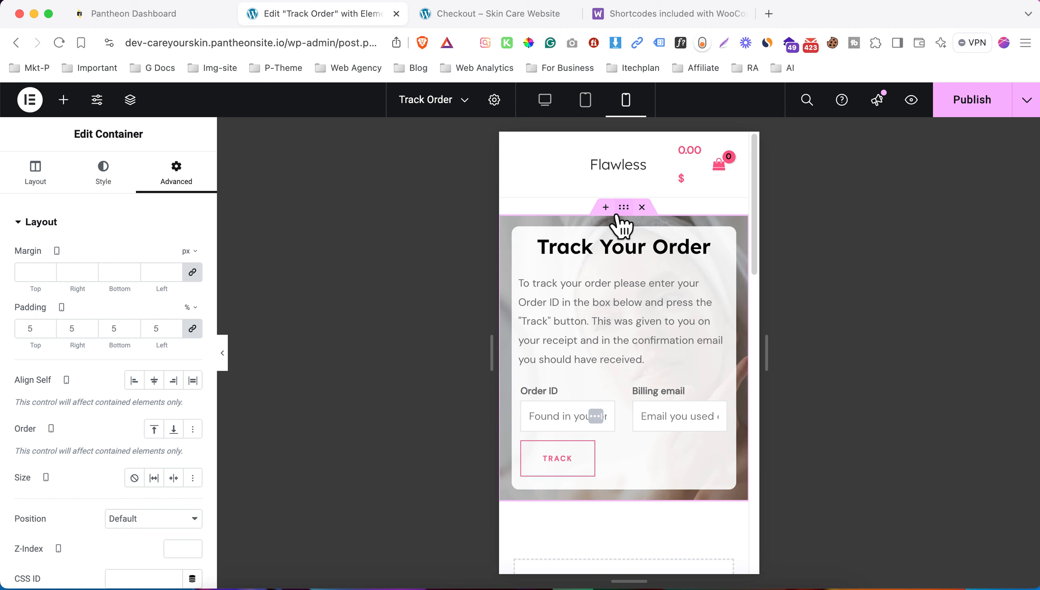
click(192, 329)
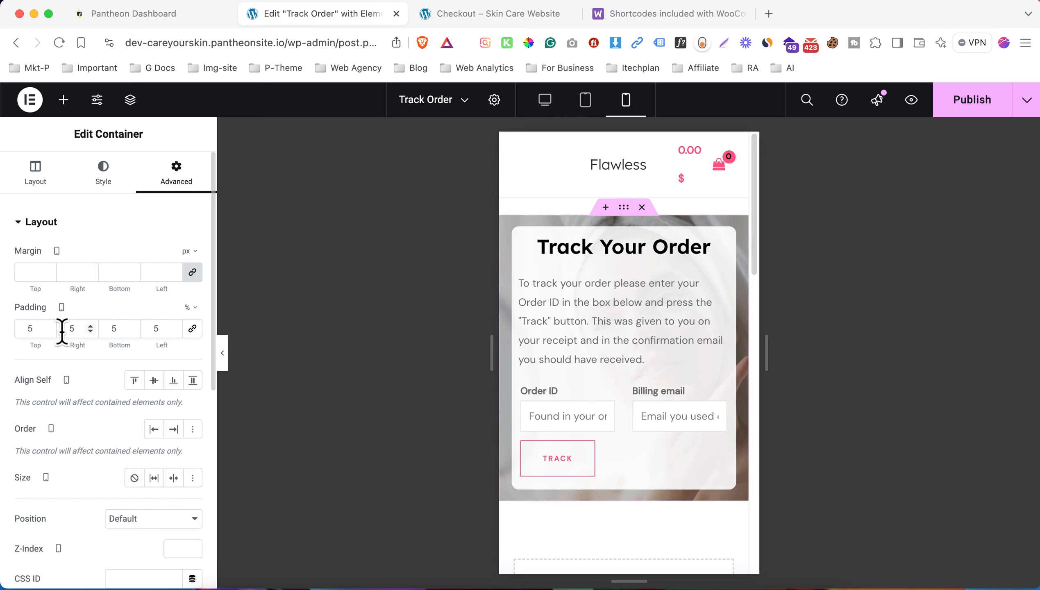
key(Up)
key(Up)
key(Up)
key(Up)
key(Up)
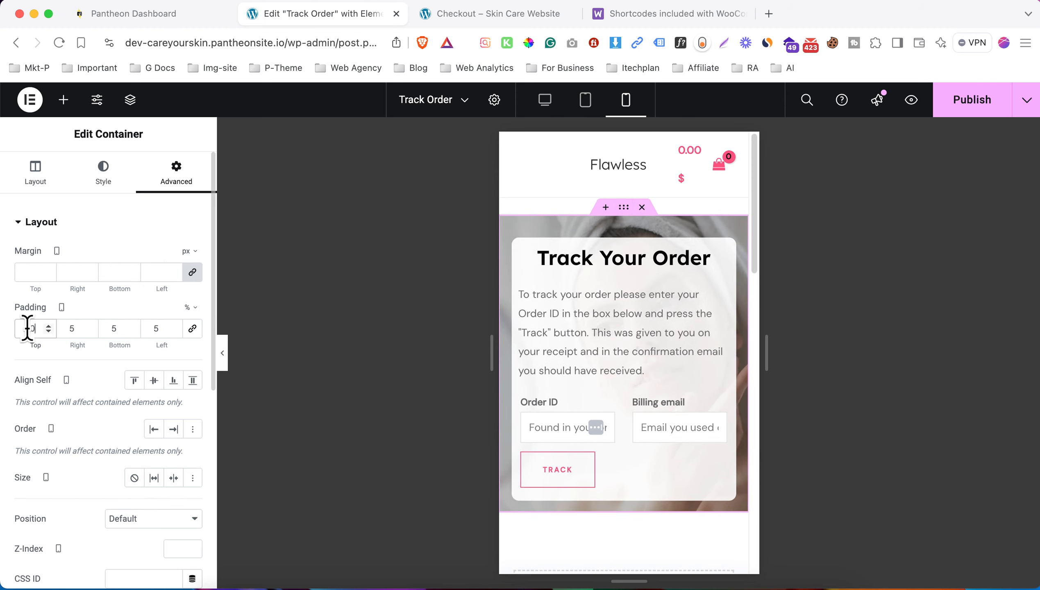
key(Tab)
key(Tab)
key(Up)
key(Up)
key(Up)
key(Up)
key(Up)
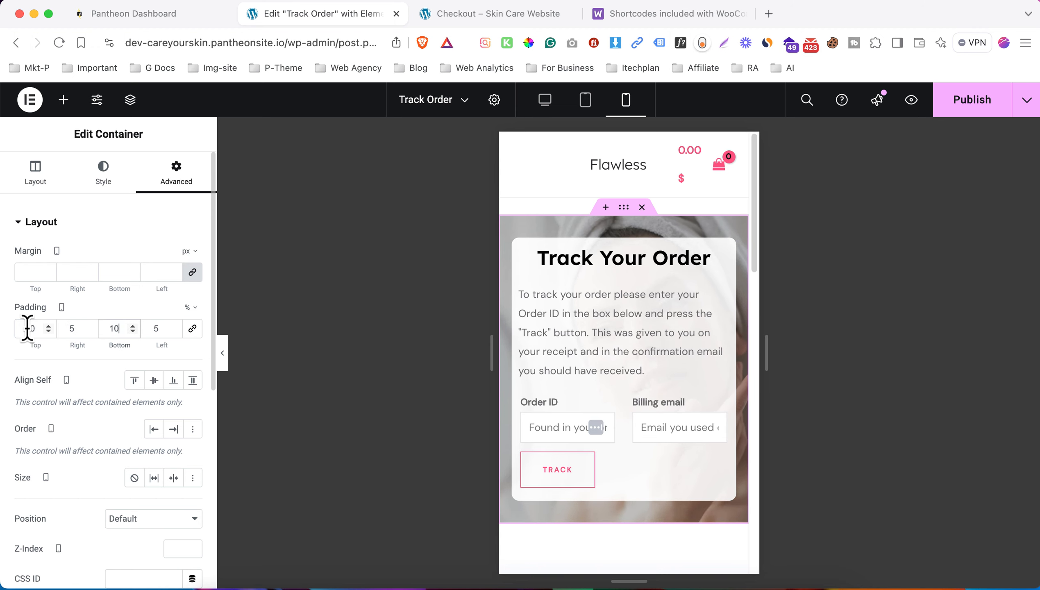
- Shrink the Track Order heading to 25 px on mobile, then return to desktop view
click(684, 257)
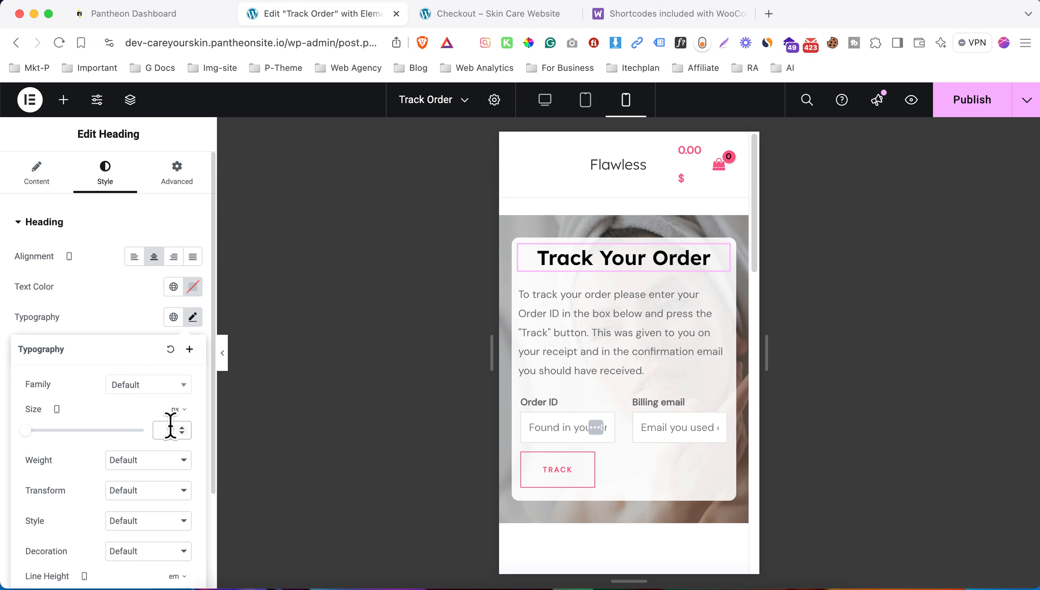
text(25)
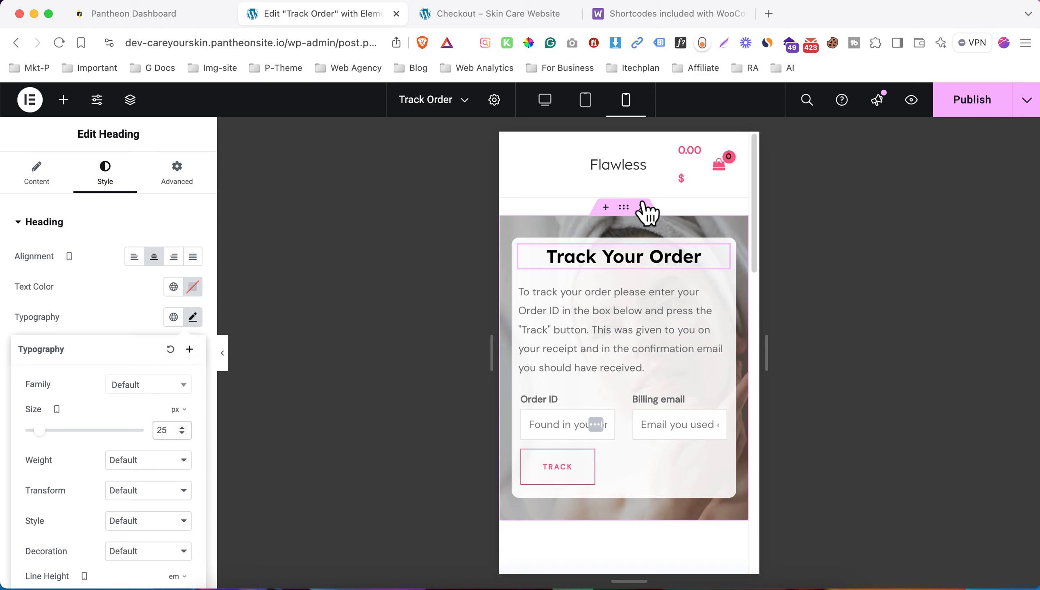
click(553, 108)
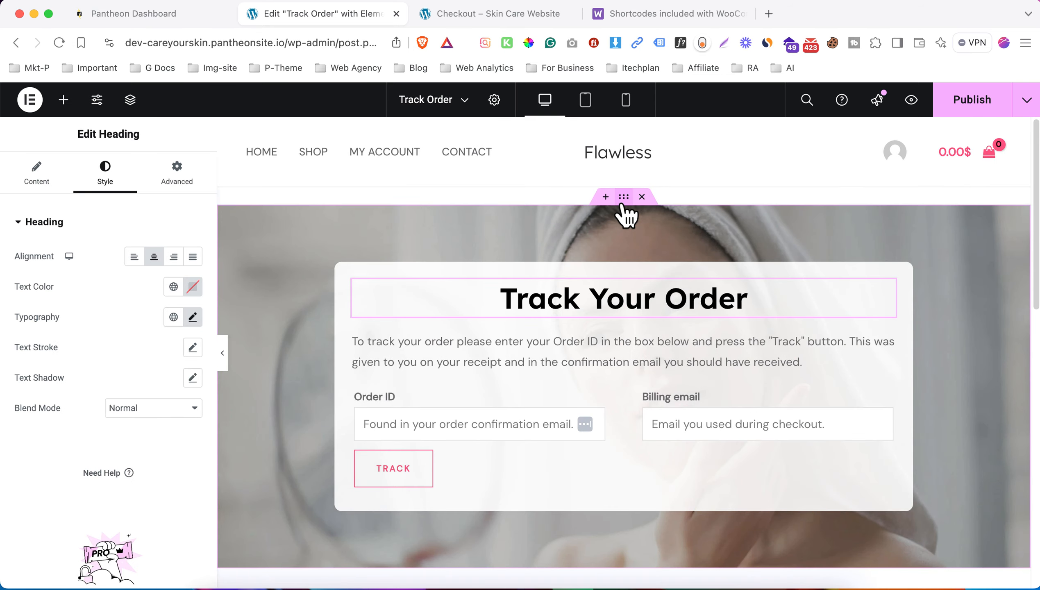
- Give the Track Order container an unlinked -25 px top margin
click(598, 251)
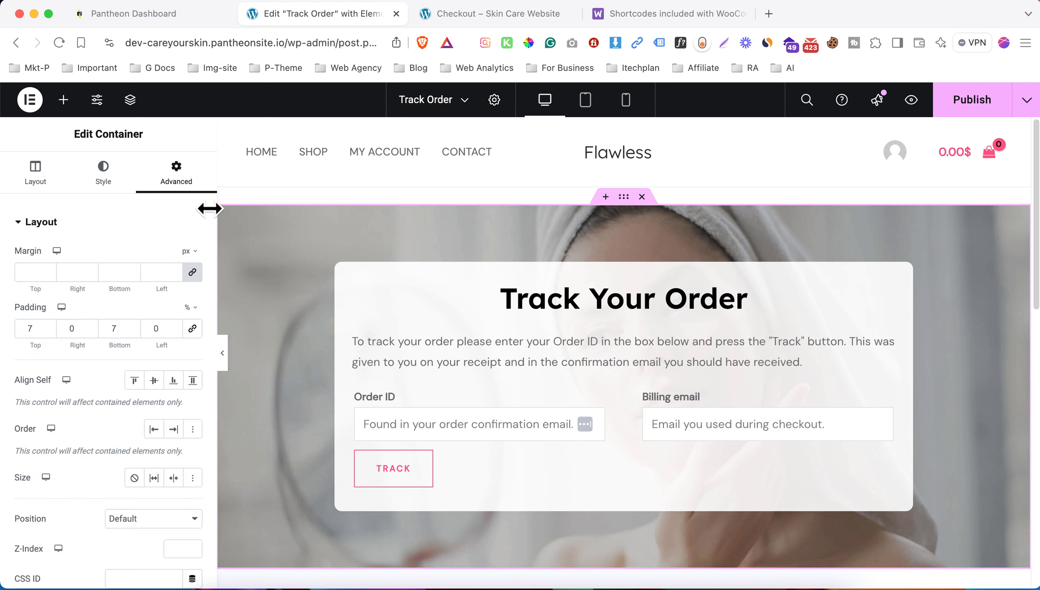
click(192, 272)
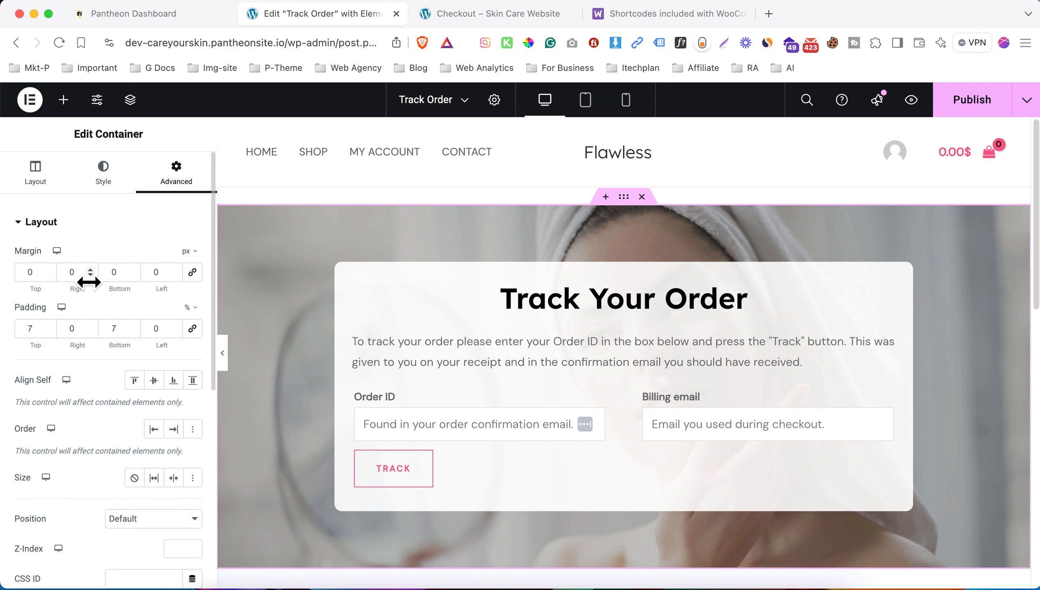
click(28, 271)
click(52, 273)
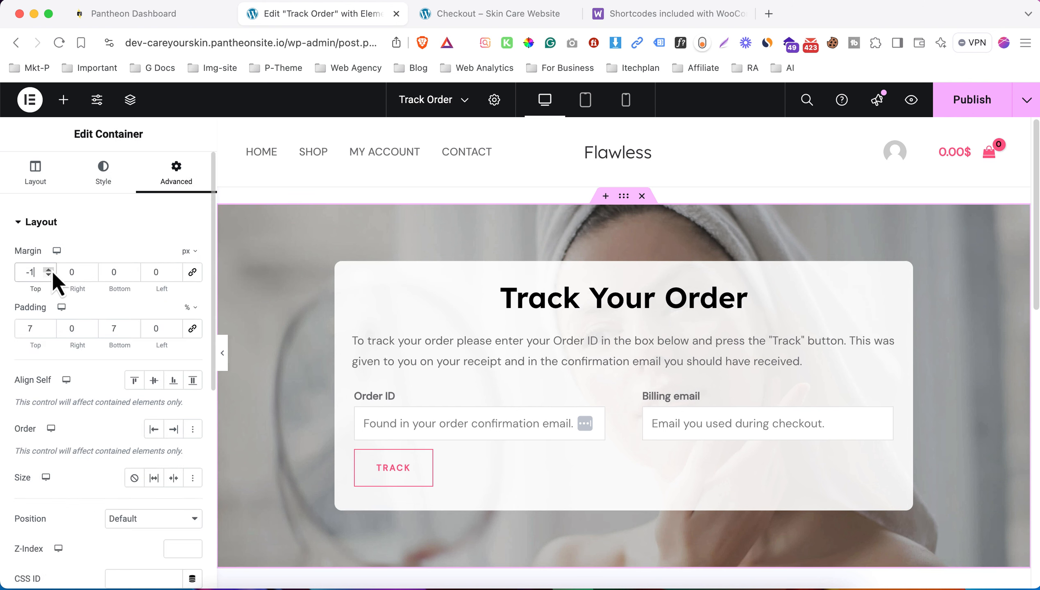
click(52, 273)
text(5)
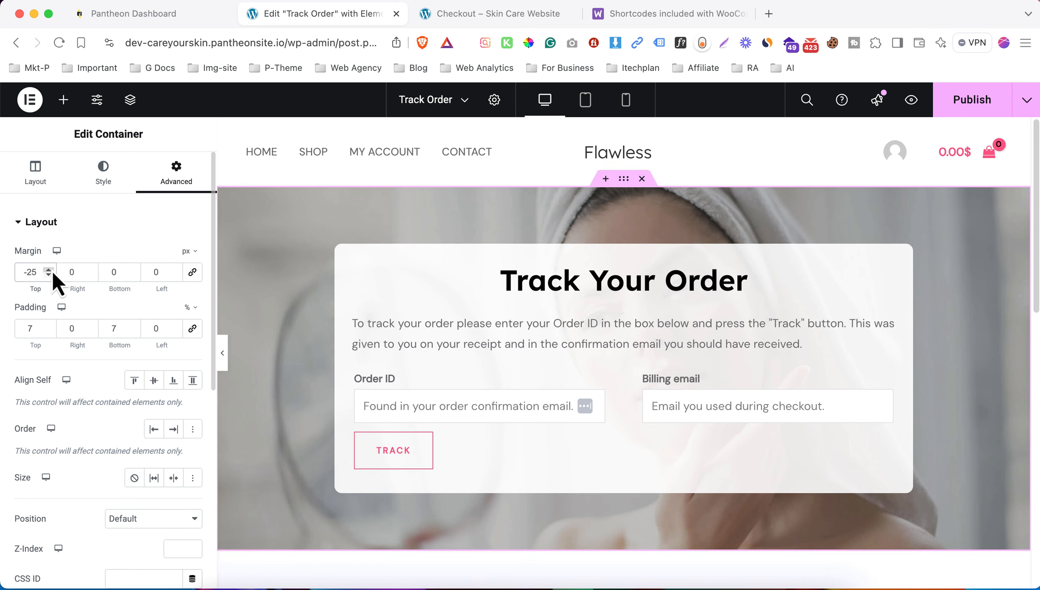
click(52, 271)
key(Down)
- Publish the Track Order page and open its preview
click(974, 103)
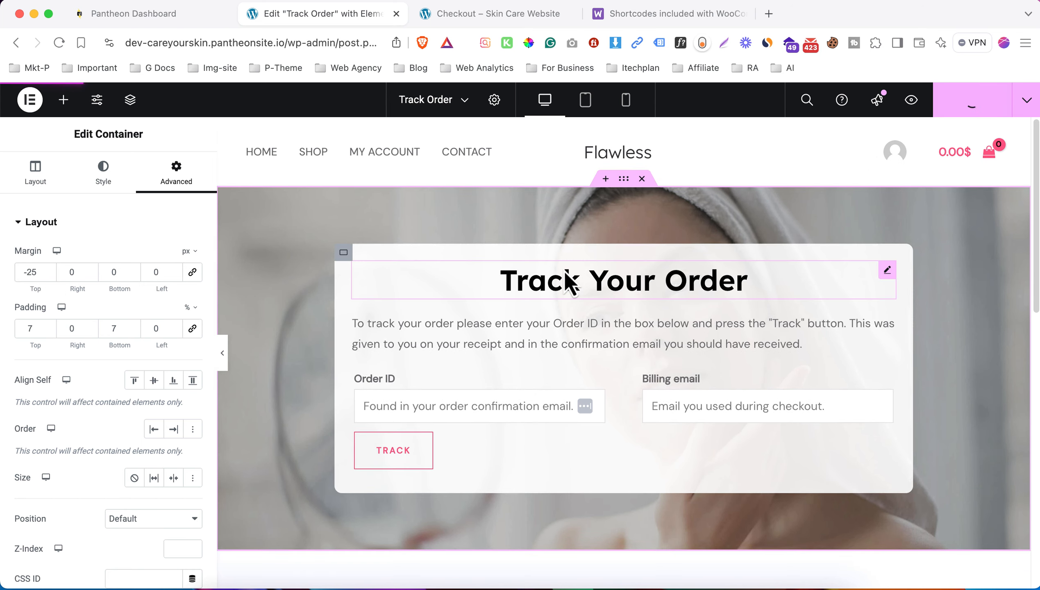
click(912, 100)
click(336, 15)
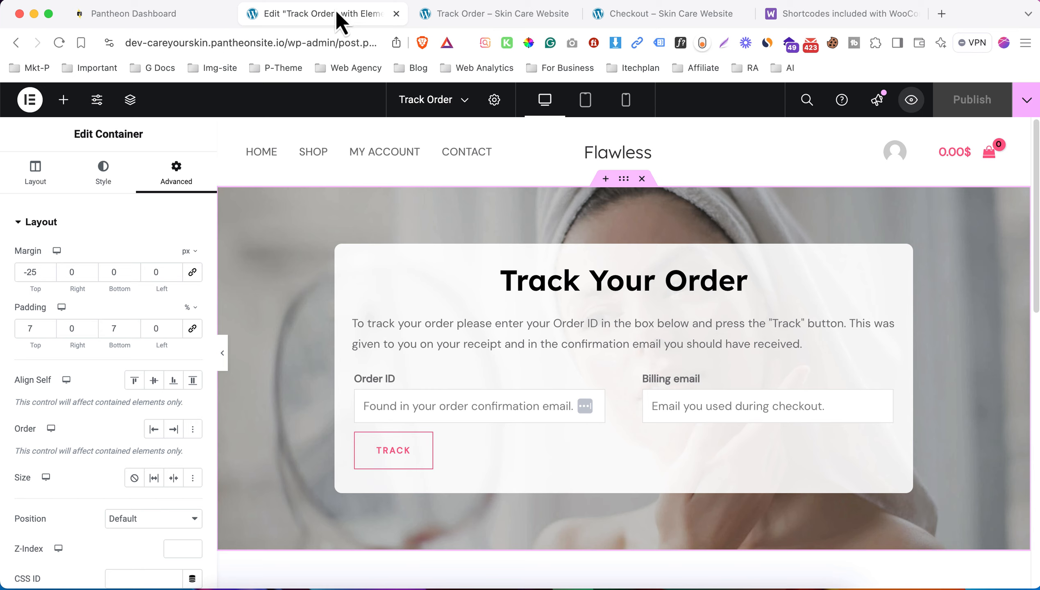
- Add the Track Order page to the Primary menu
click(477, 17)
mouse_move(120, 95)
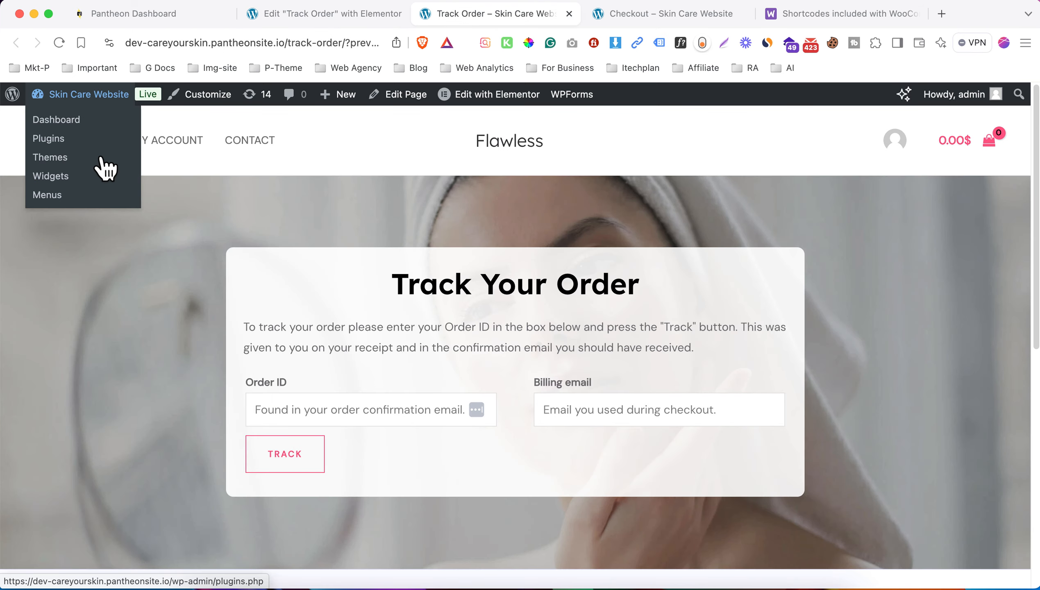
super+click(98, 193)
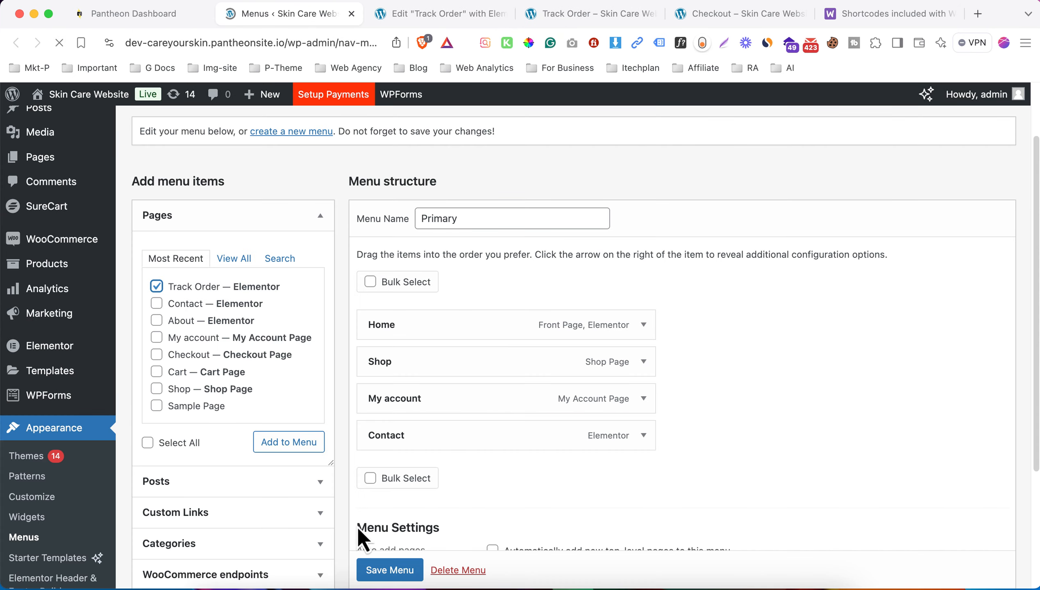
click(285, 448)
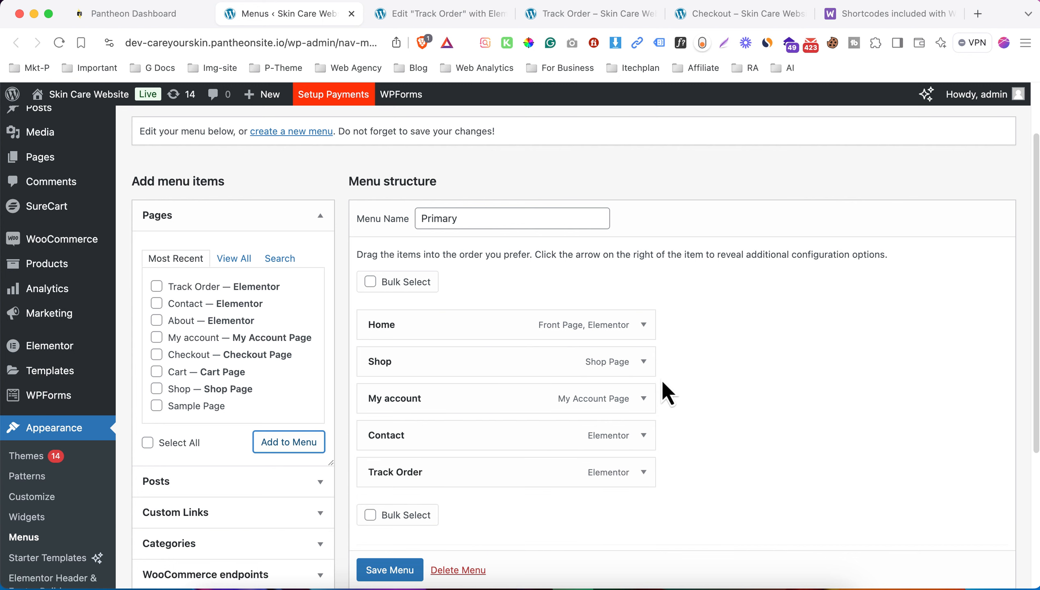
- Remove the My account item and save the Primary menu
scroll(661, 380, down, 2)
click(643, 347)
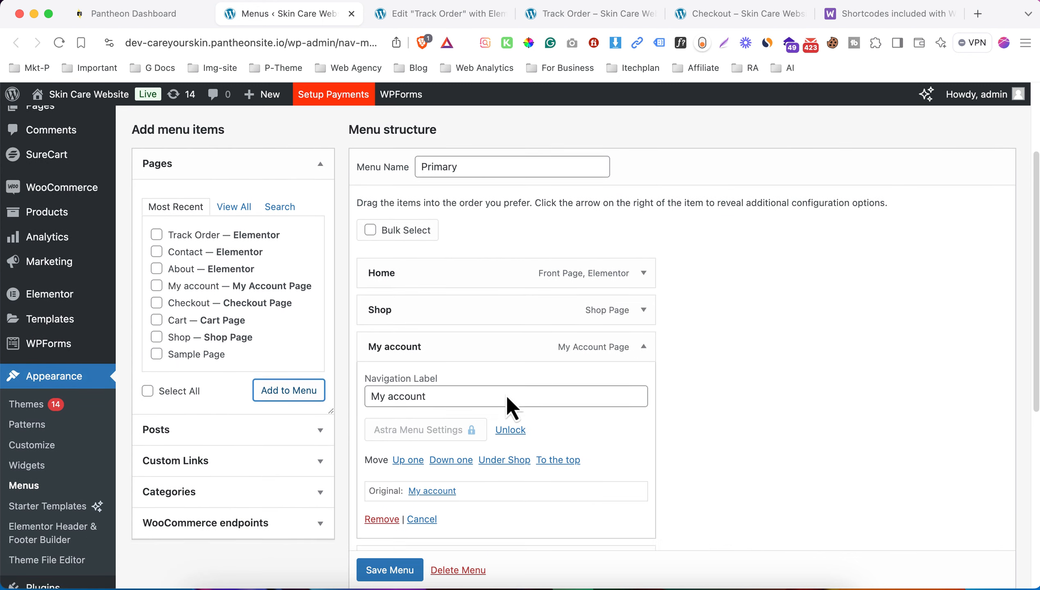
scroll(360, 478, down, 2)
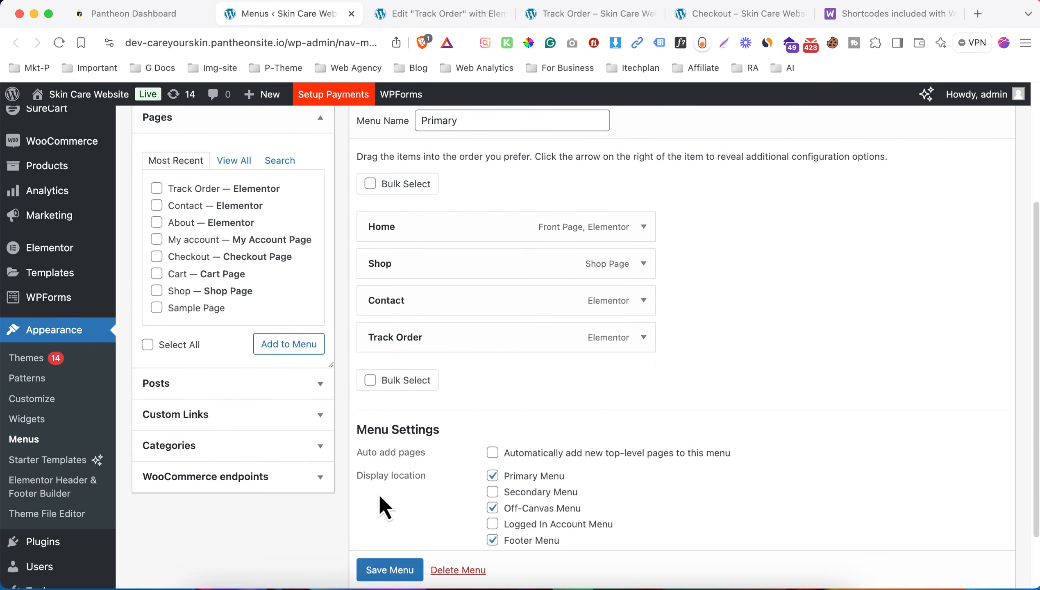
click(388, 571)
scroll(626, 391, down, 2)
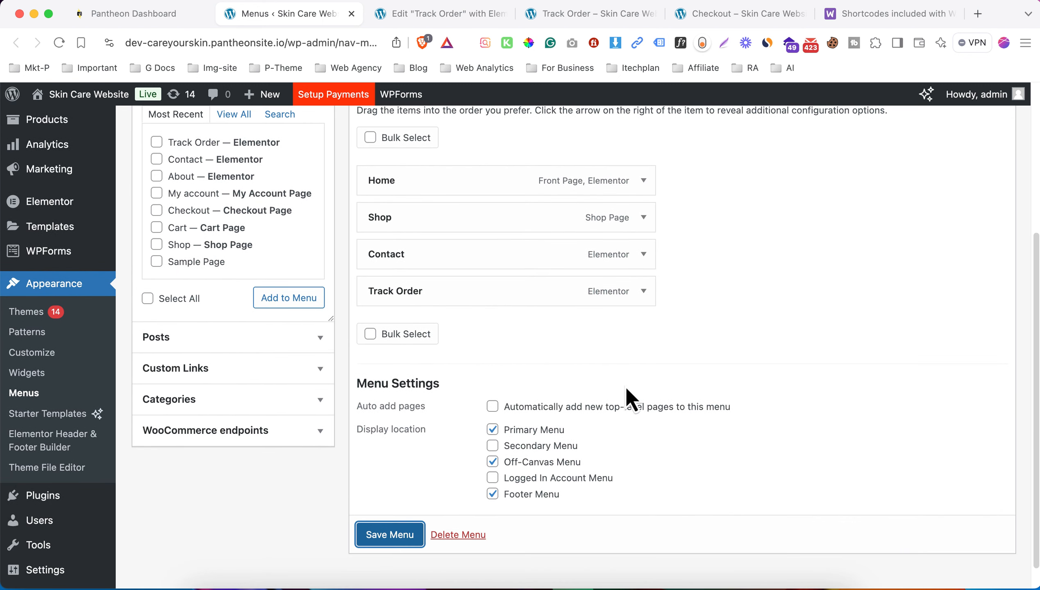
click(407, 535)
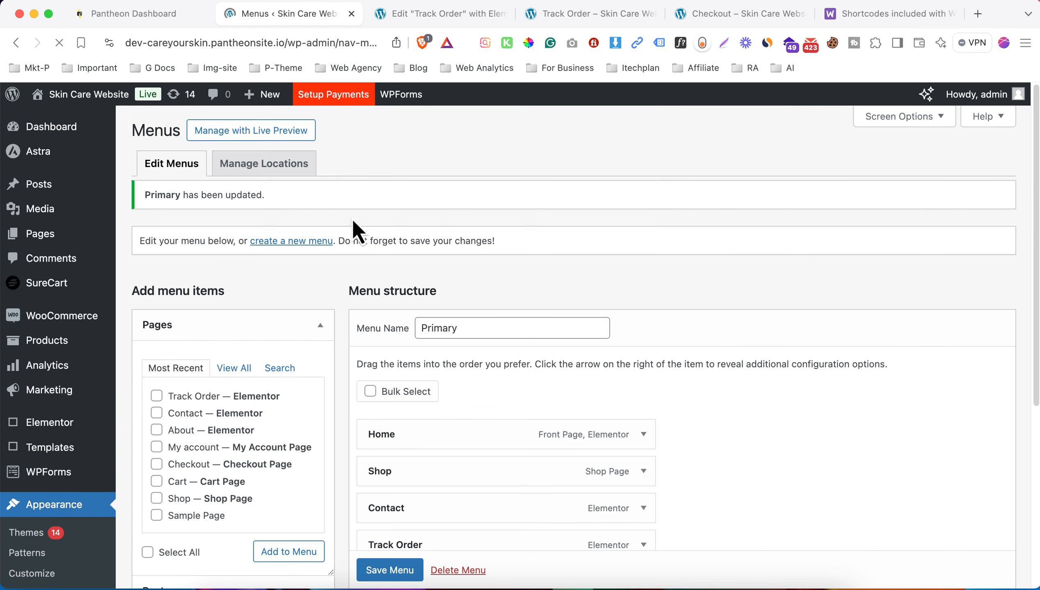
- Visit the live site and go to the Track Order page
mouse_move(119, 99)
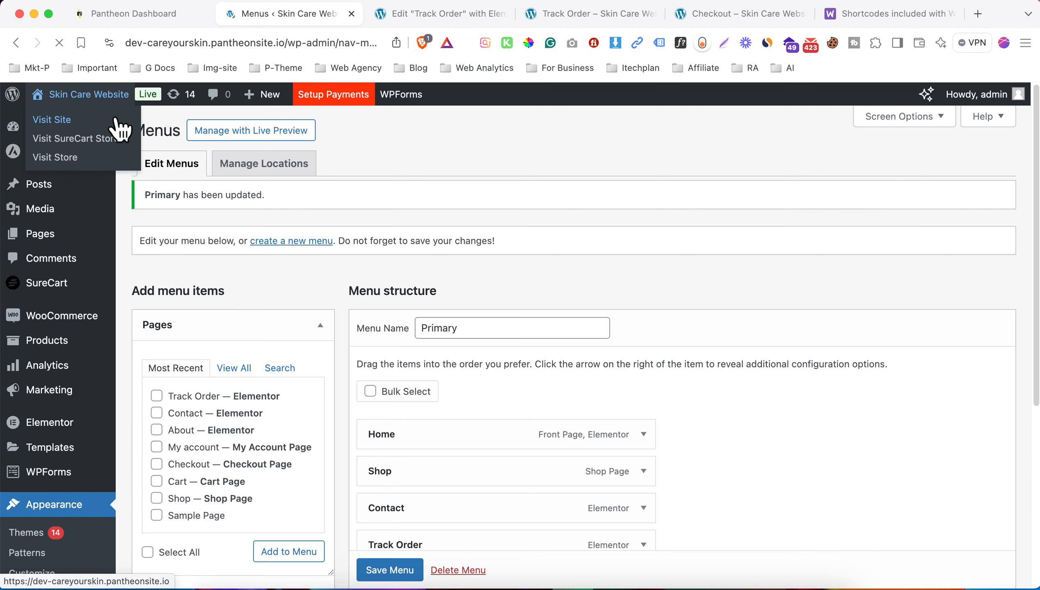
super+click(118, 120)
click(423, 20)
scroll(329, 344, down, 10)
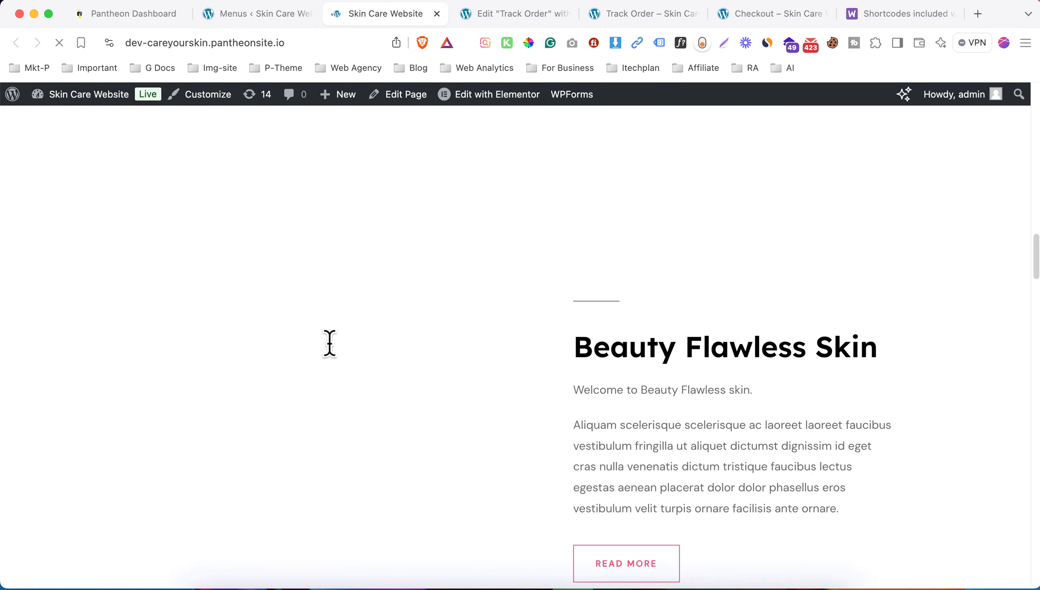
scroll(417, 297, up, 10)
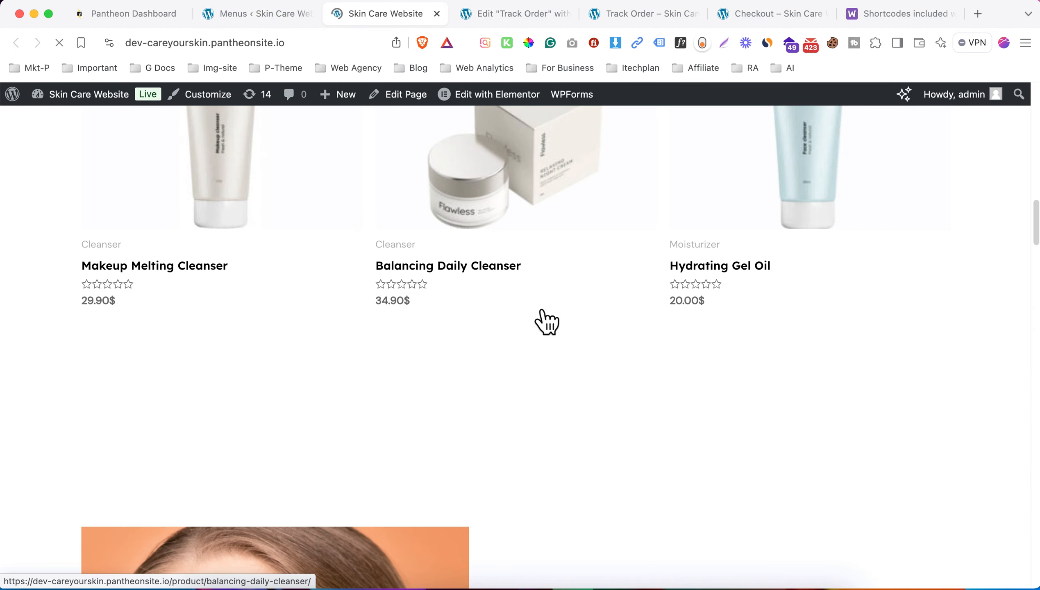
scroll(157, 295, up, 10)
click(240, 141)
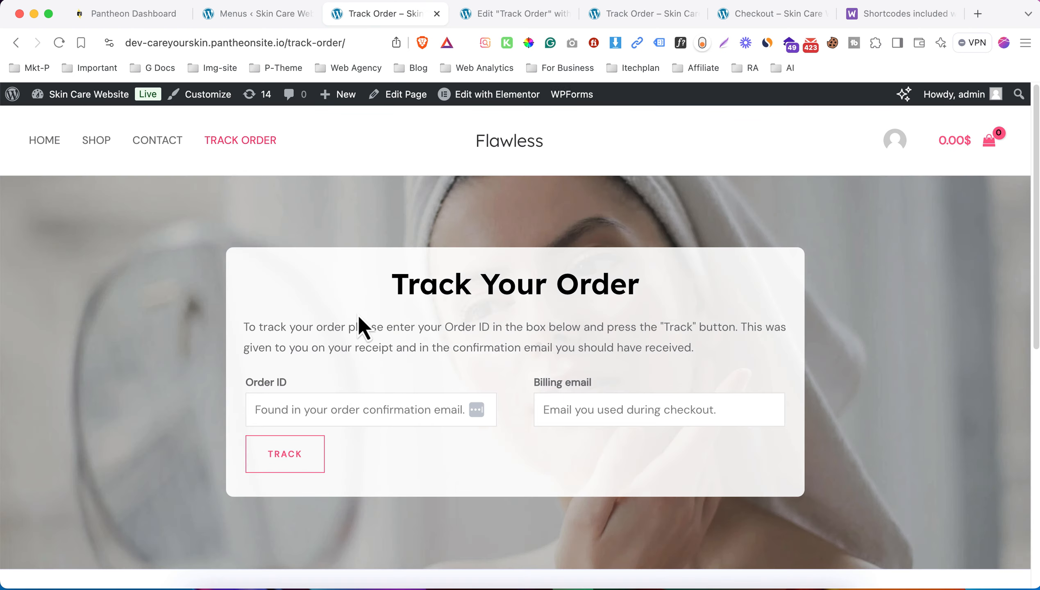
click(293, 397)
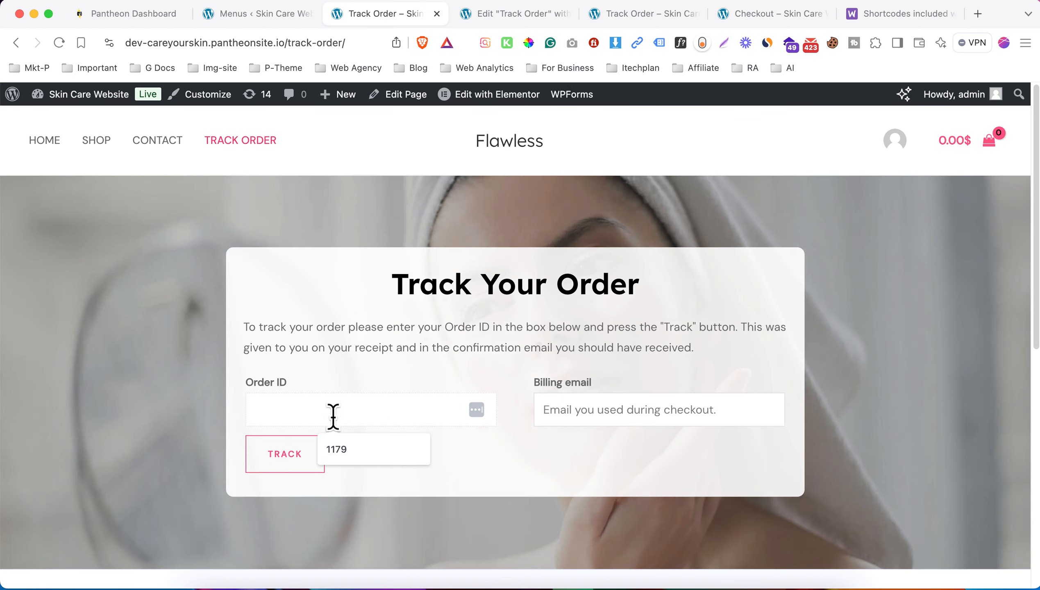
click(367, 454)
click(600, 410)
click(649, 453)
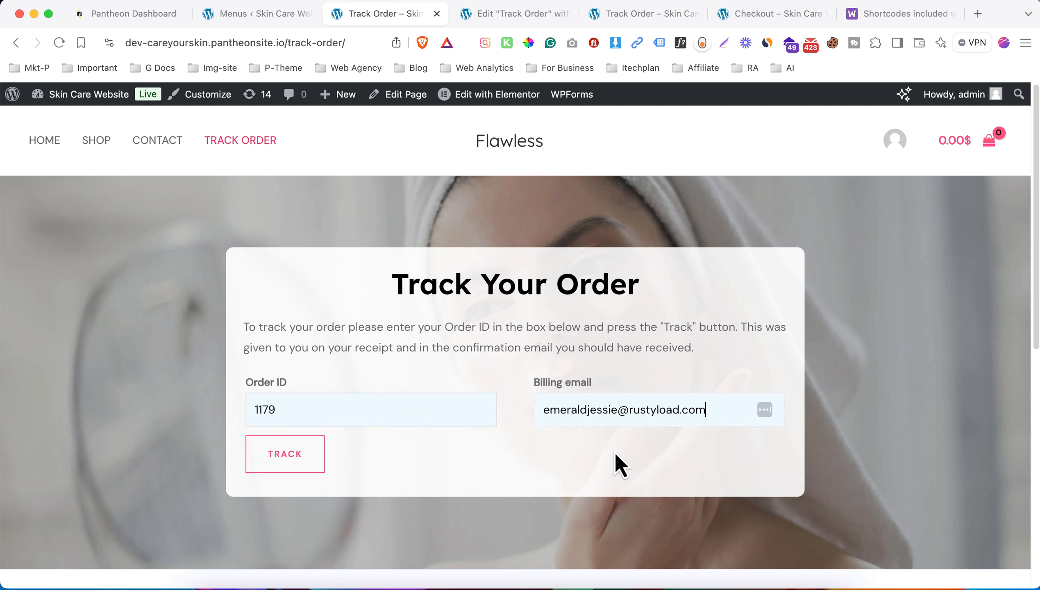
click(300, 452)
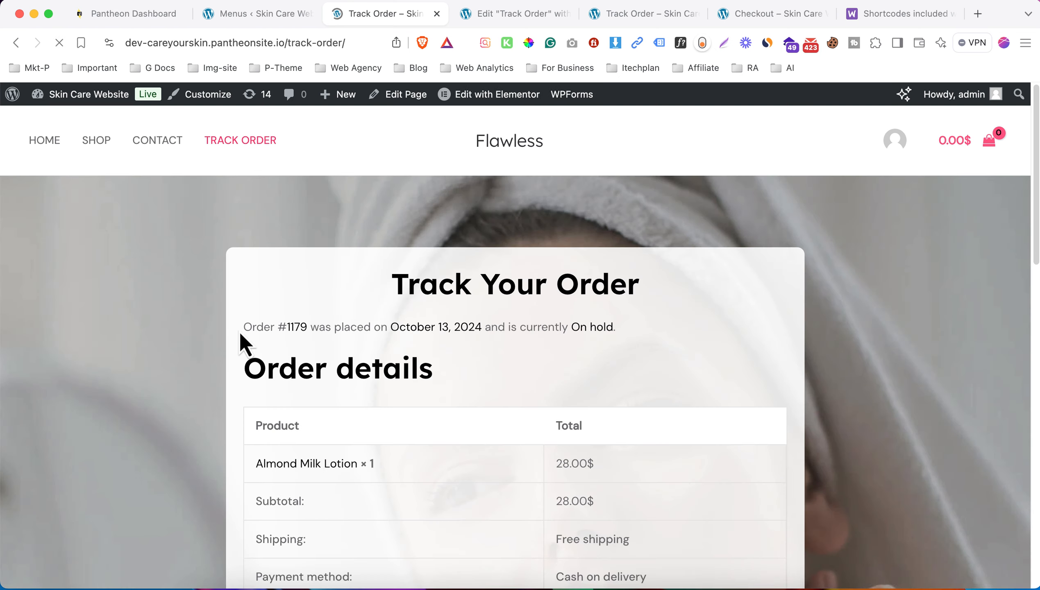
drag(242, 328, 521, 328)
click(522, 328)
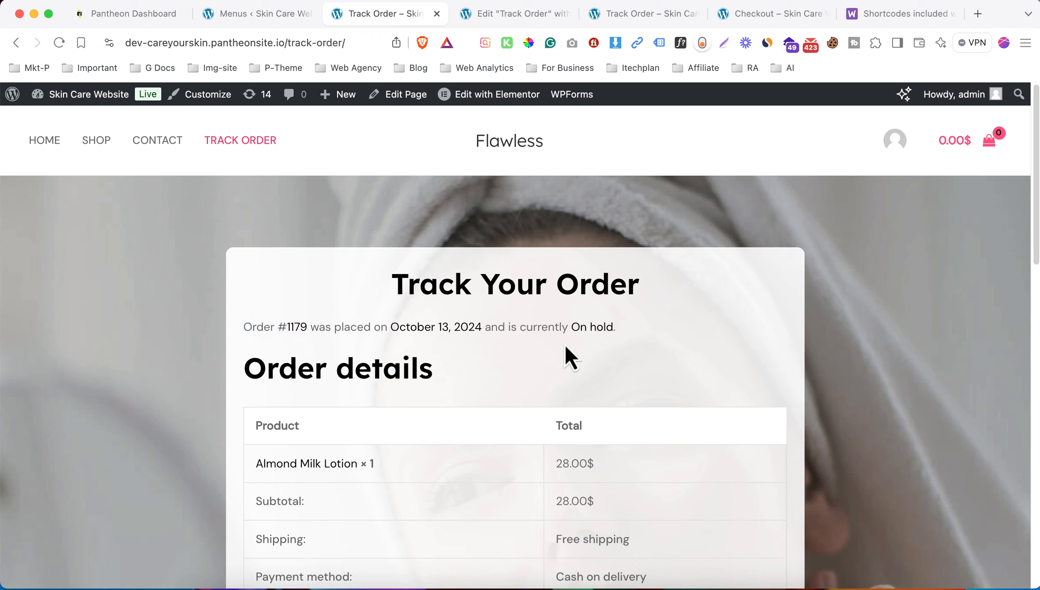
click(270, 17)
- Bulk-change order #1179's status to Processing in WooCommerce Orders
mouse_move(103, 326)
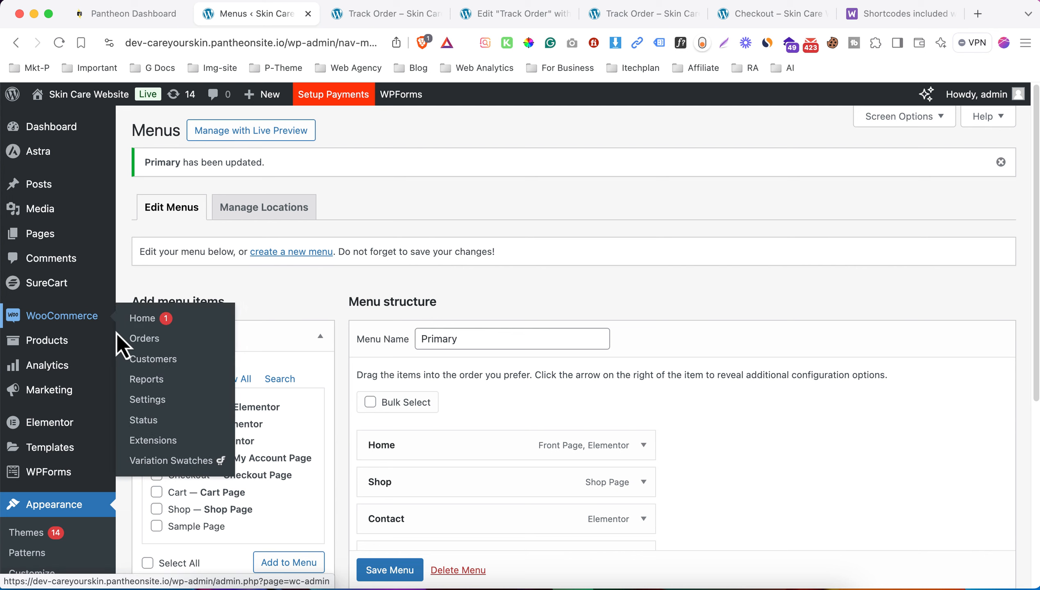
click(157, 331)
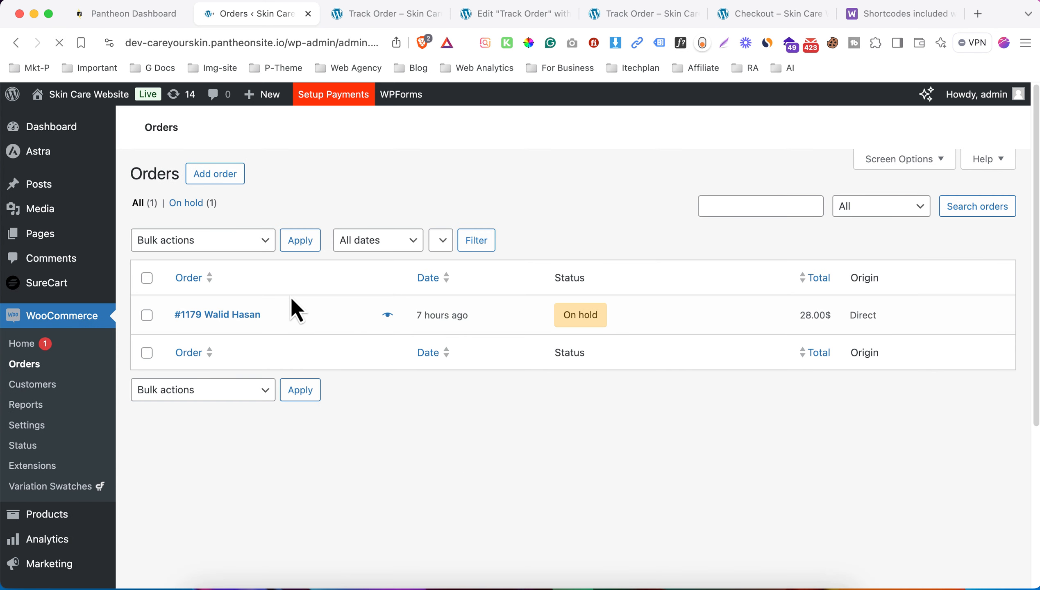
click(147, 315)
click(209, 241)
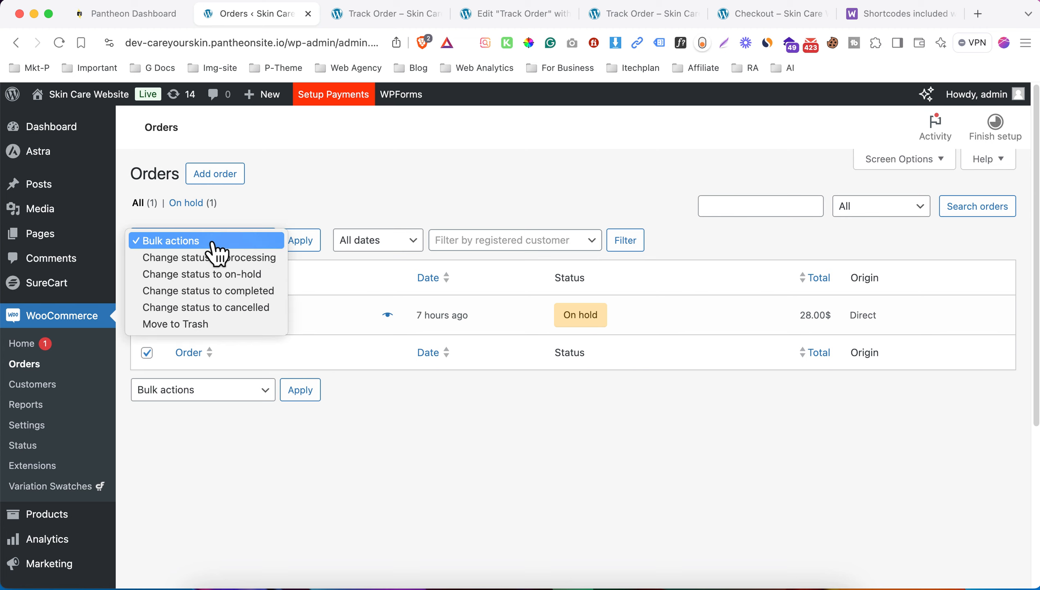
click(253, 258)
click(301, 246)
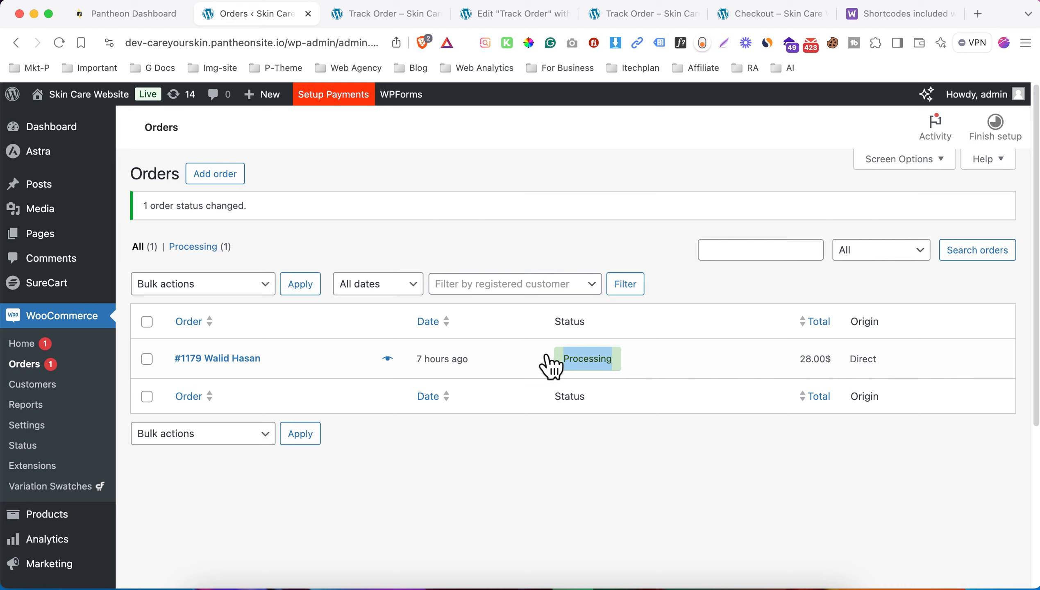
- Reload Track Order, resubmit order 1179, and confirm it now shows Processing
click(375, 13)
scroll(454, 289, down, 5)
scroll(495, 297, up, 5)
click(329, 43)
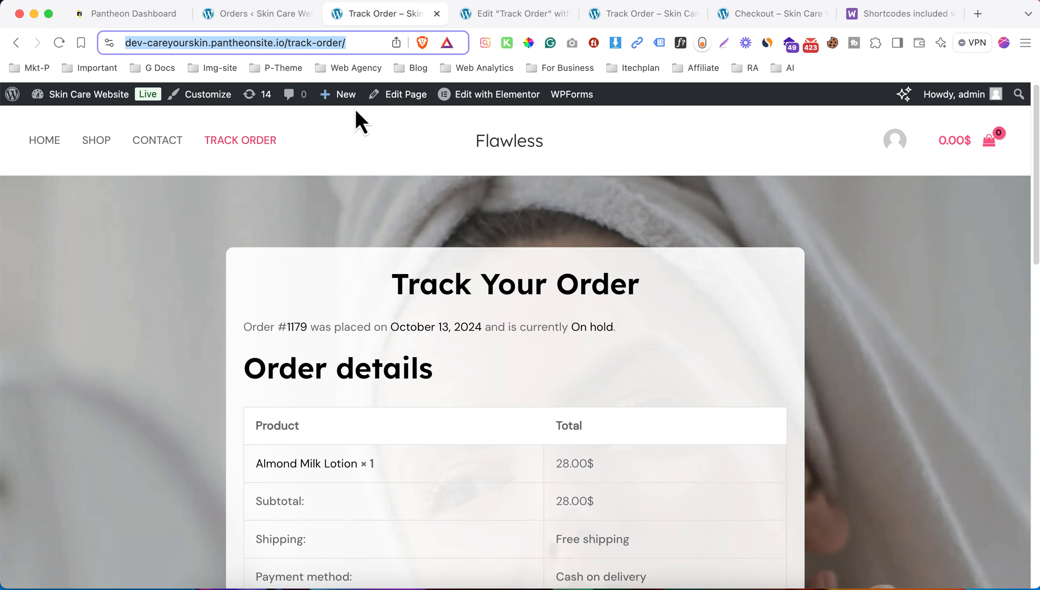
key(Return)
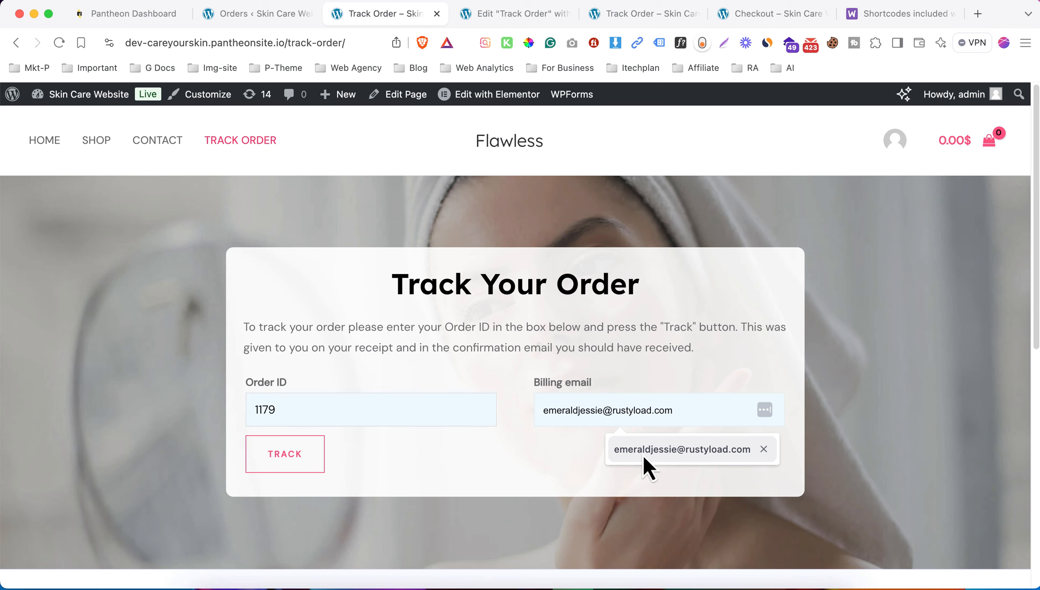
click(644, 456)
click(304, 465)
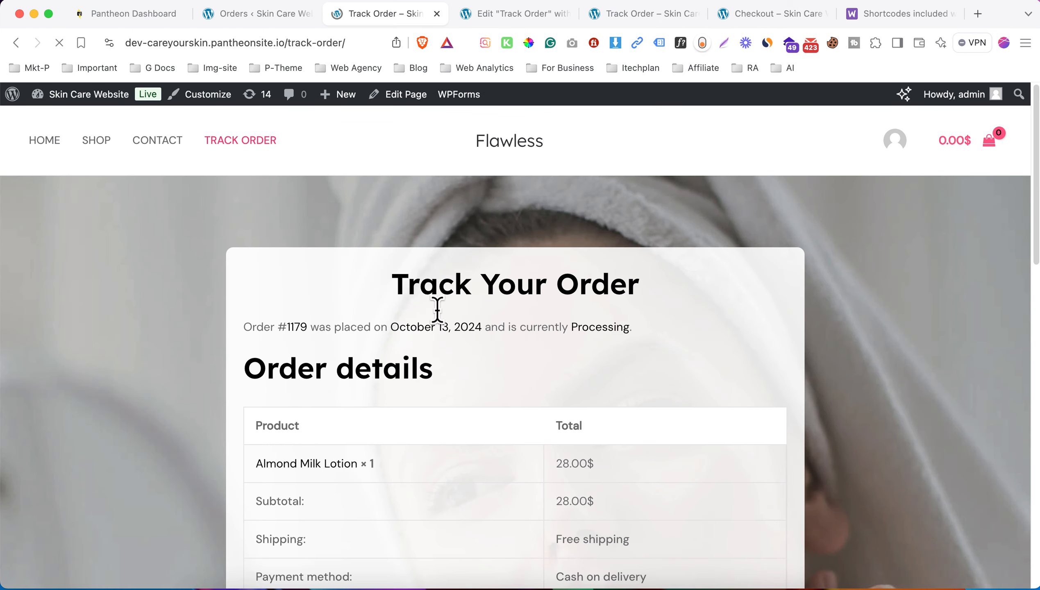
drag(244, 327, 635, 329)
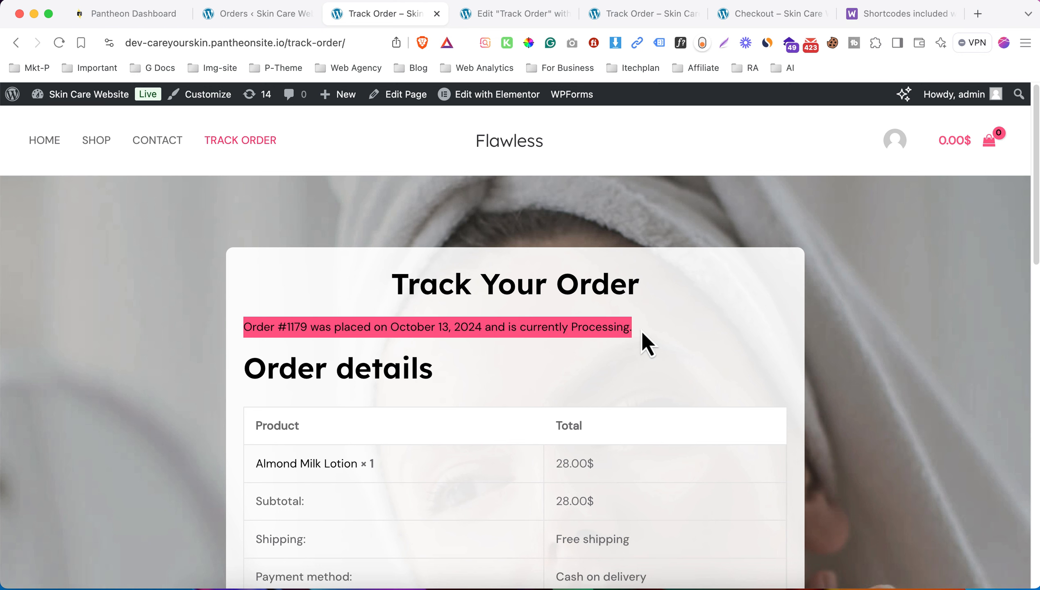